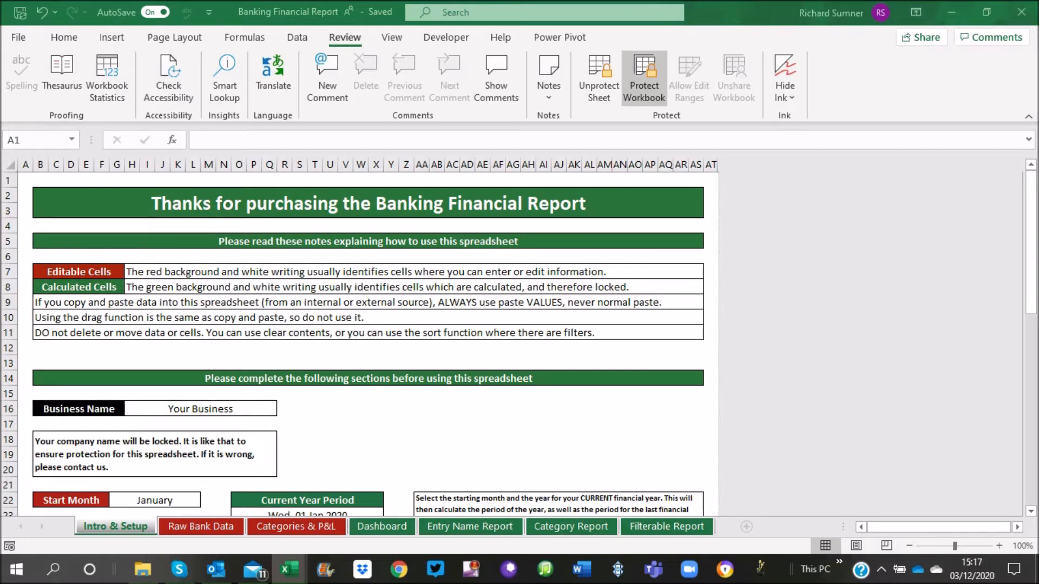
# Read the usage notes and the setup sections on the Intro & Setup sheet
pyautogui.scroll(-2, 368, 341)
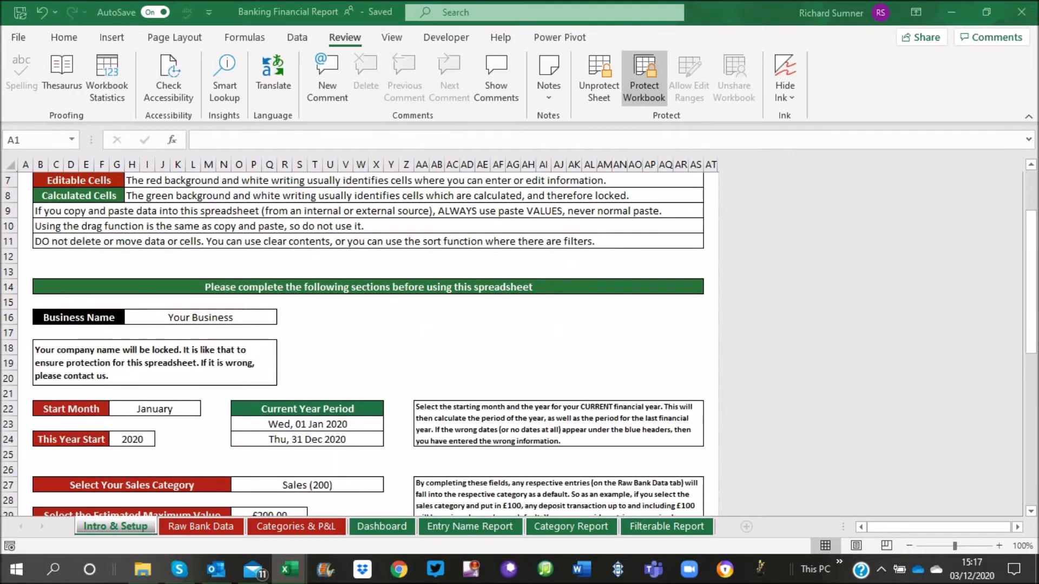
pyautogui.scroll(1, 368, 341)
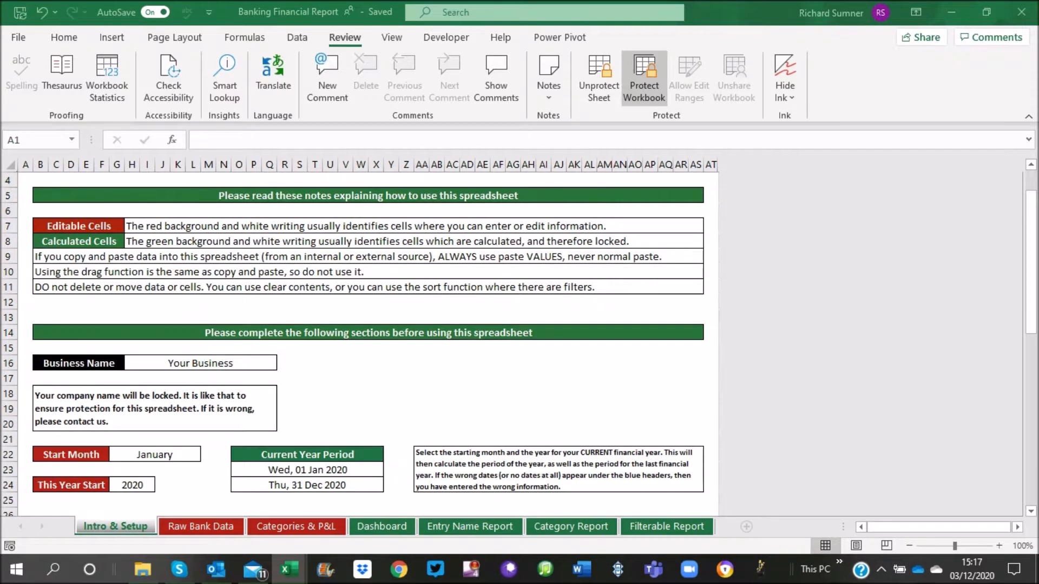
pyautogui.scroll(1, 368, 341)
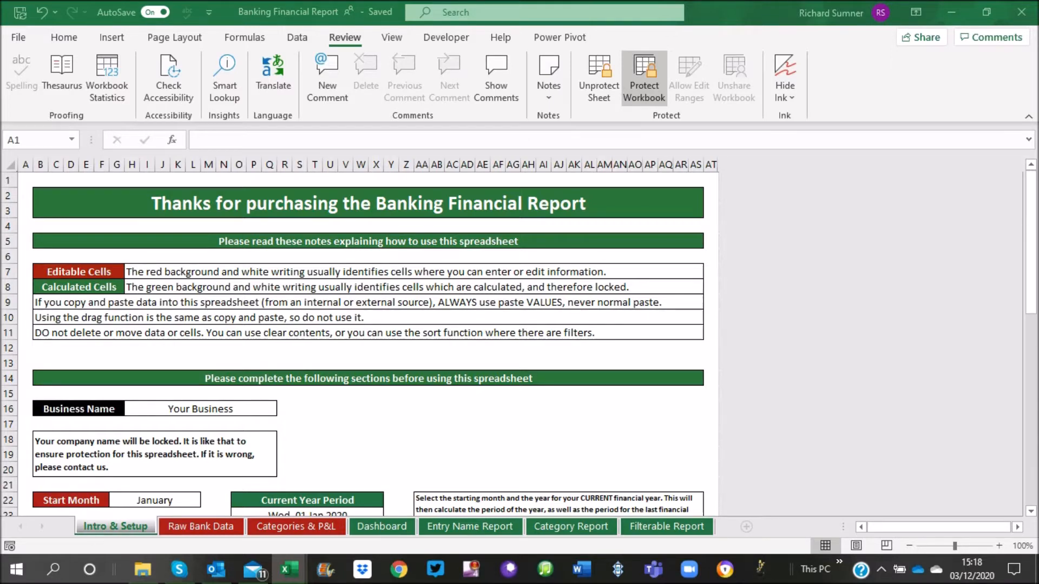
pyautogui.scroll(-2, 368, 346)
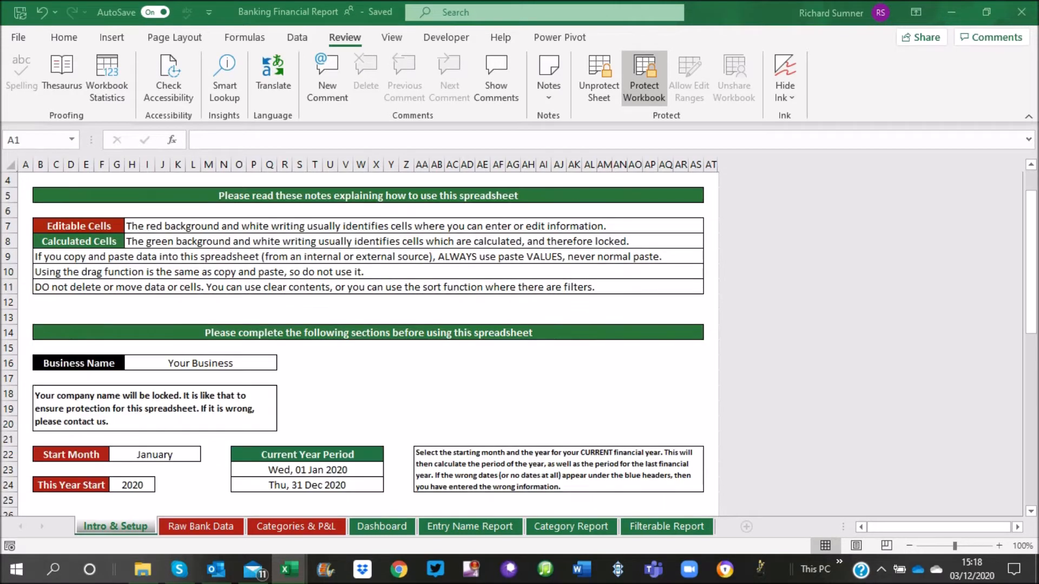
pyautogui.scroll(-1, 368, 346)
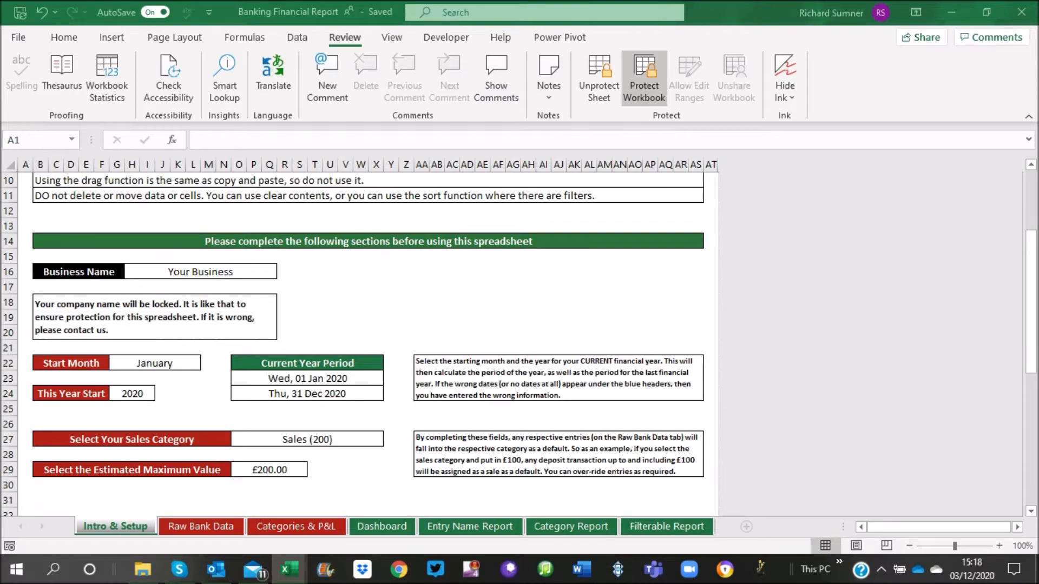
pyautogui.scroll(3, 368, 346)
pyautogui.scroll(-3, 368, 346)
pyautogui.scroll(3, 367, 346)
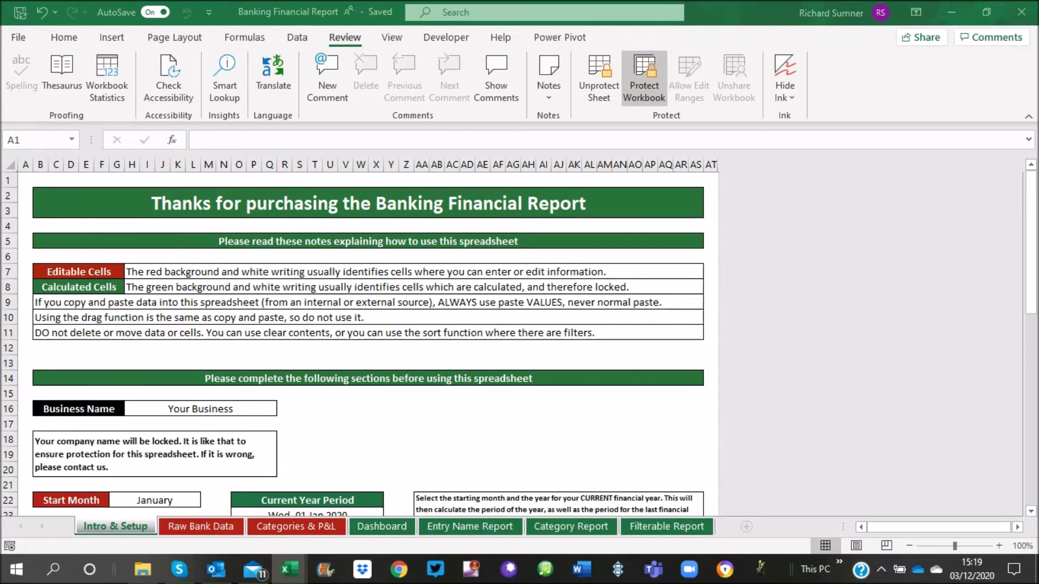
pyautogui.scroll(-2, 368, 335)
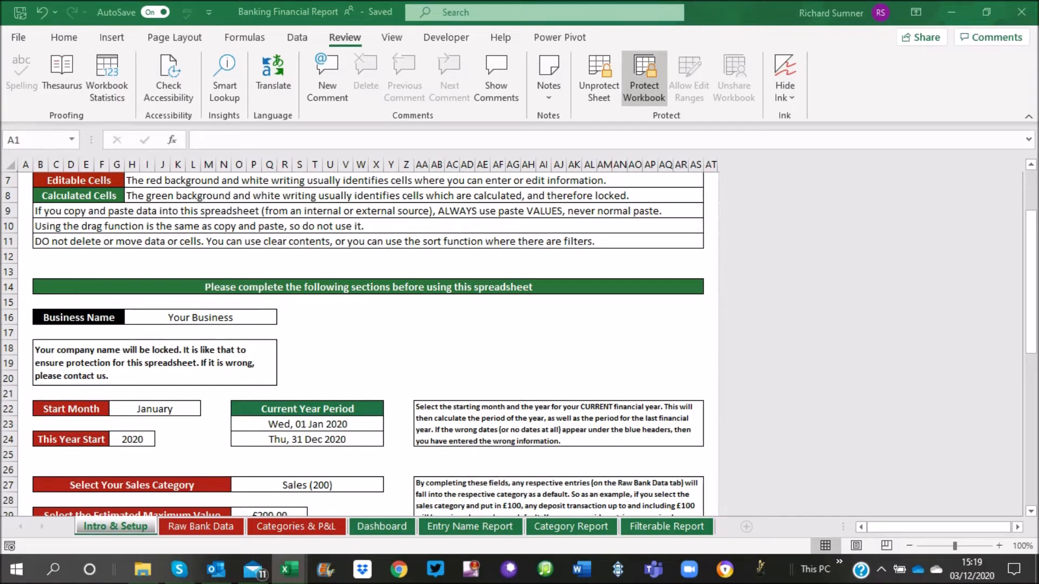
pyautogui.scroll(-1, 367, 335)
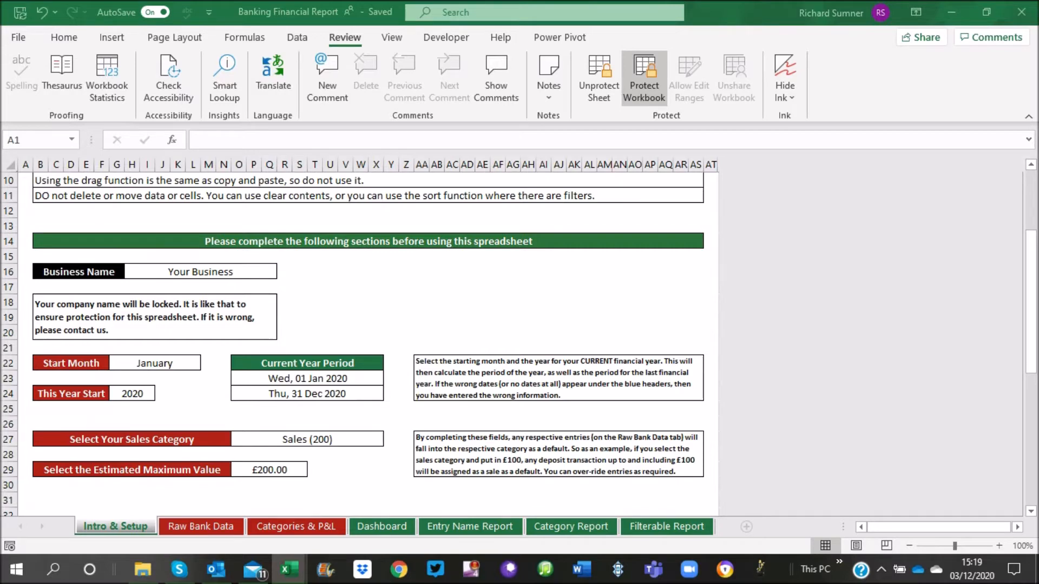
# Review the available Start Month options and the This Year Start field that define the current financial year
pyautogui.click(155, 363)
pyautogui.click(207, 363)
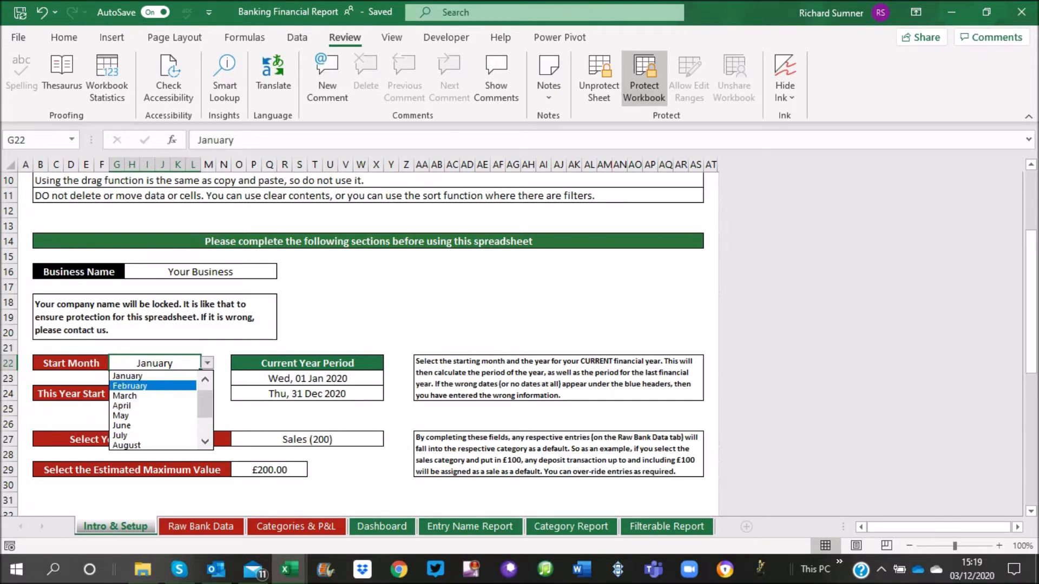
pyautogui.press('Escape')
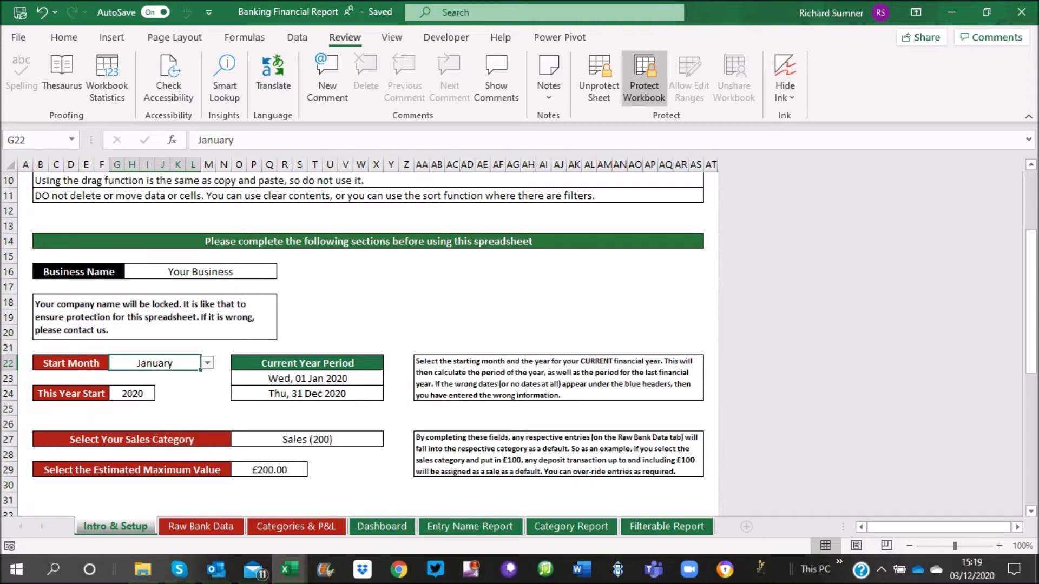
pyautogui.click(132, 394)
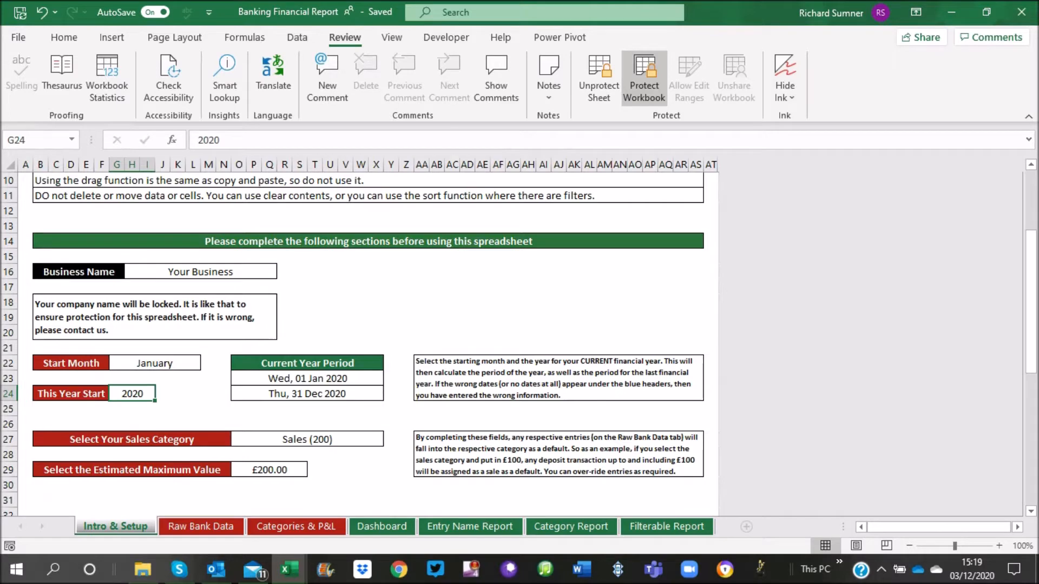
pyautogui.click(330, 318)
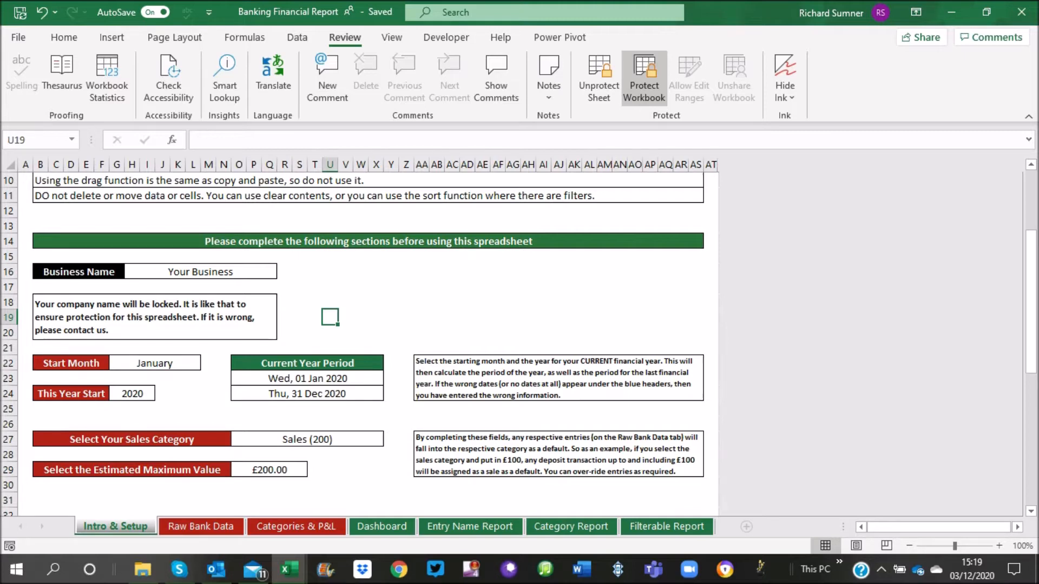
# Choose Sales (200) as the sales category on the Intro & Setup sheet
pyautogui.scroll(-3, 519, 341)
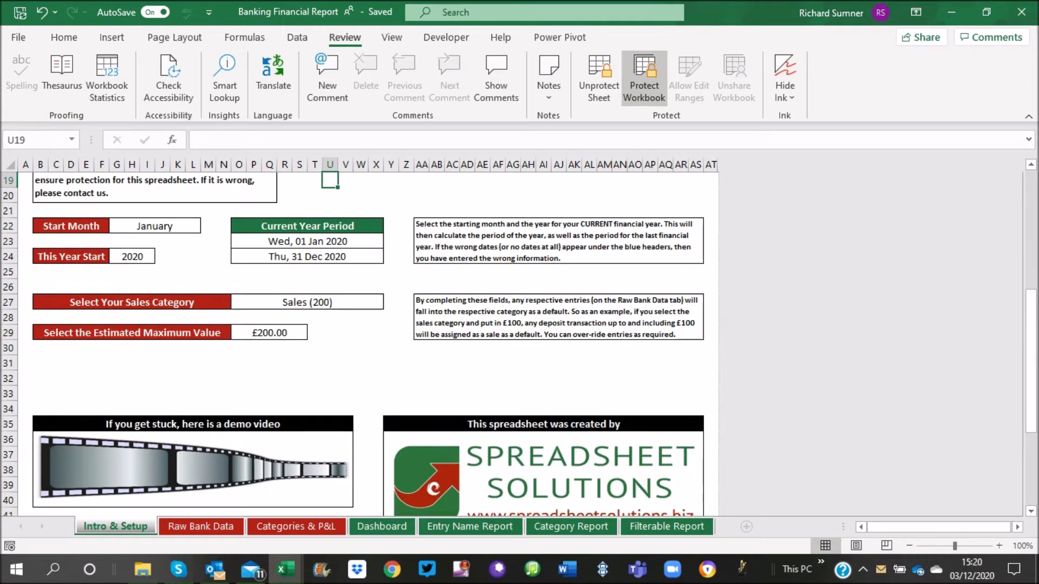
pyautogui.click(306, 302)
pyautogui.click(390, 302)
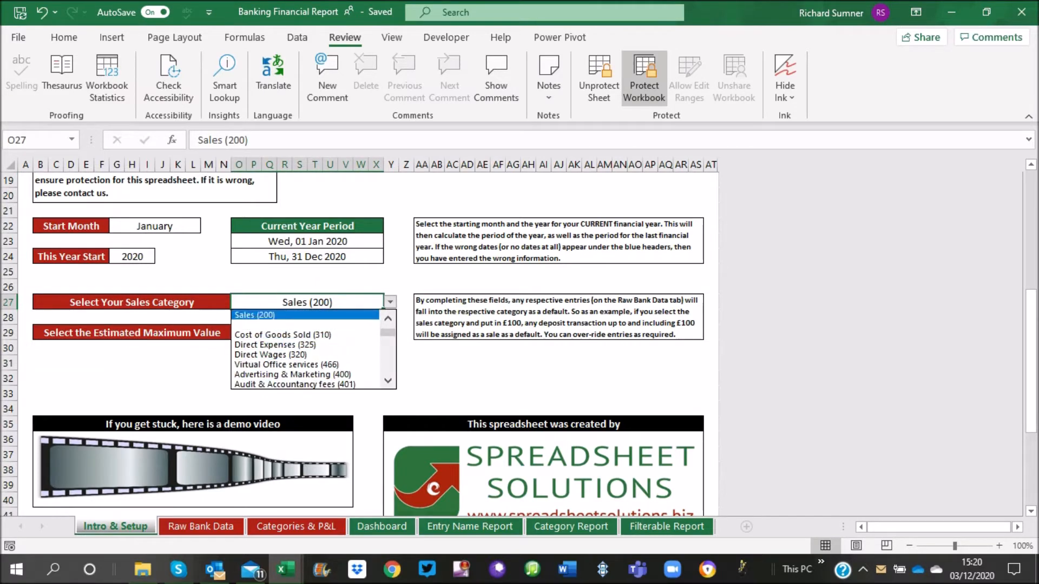
pyautogui.click(387, 318)
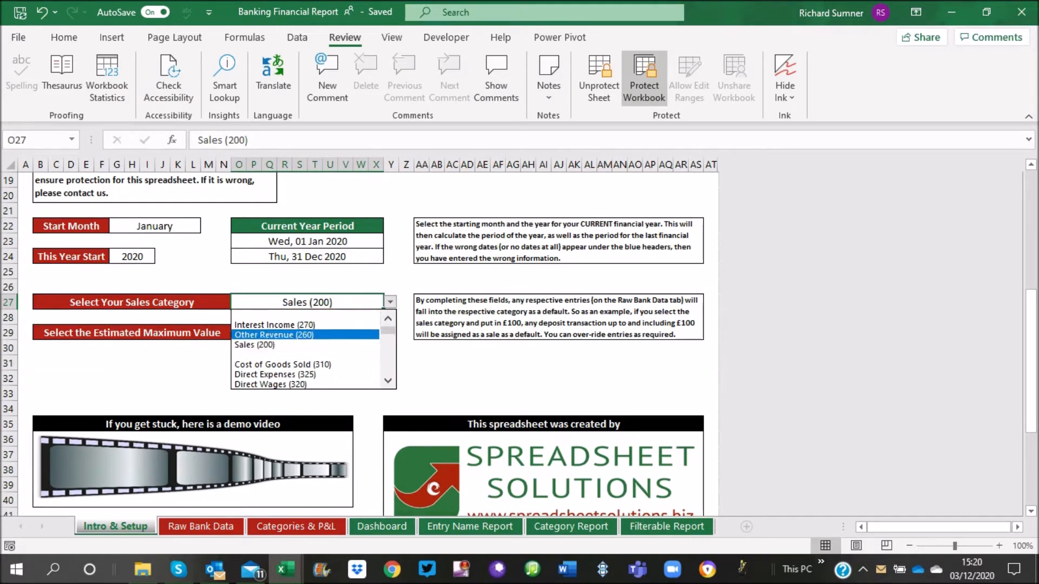
pyautogui.click(271, 345)
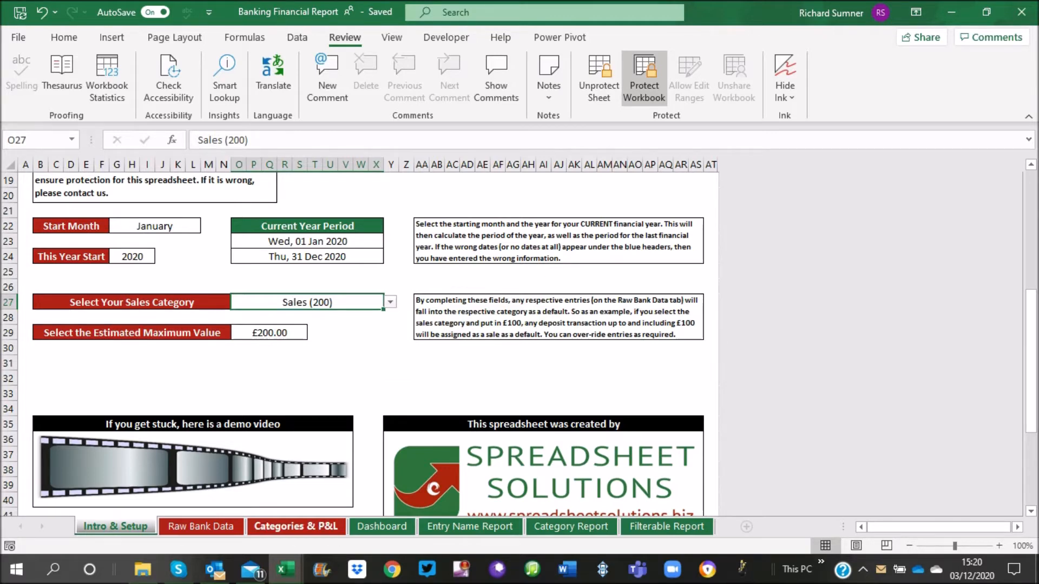
# Examine the lists of income and expense categories on the Categories & P&L sheet
pyautogui.click(296, 527)
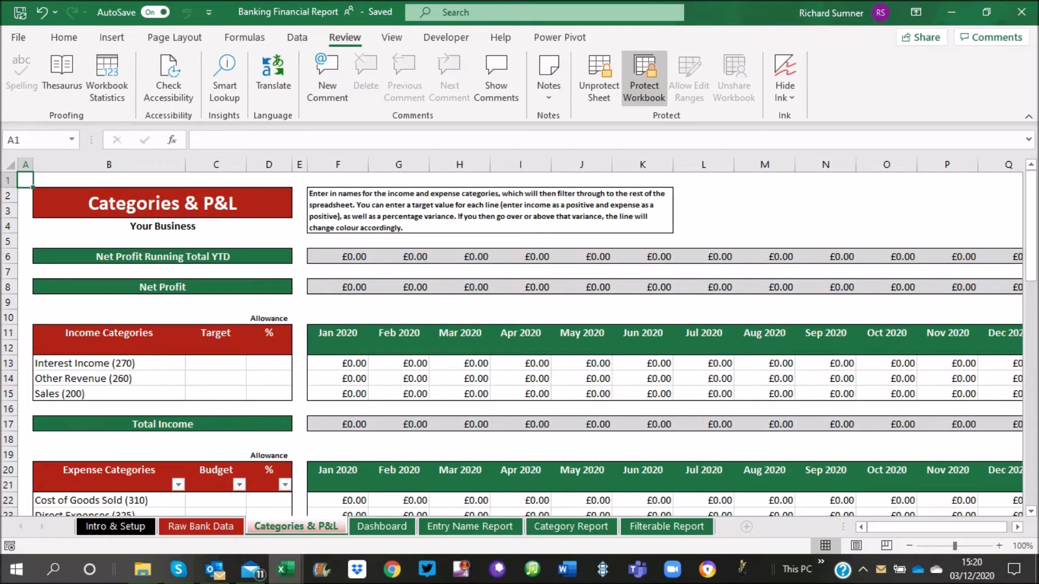
pyautogui.scroll(-1, 518, 344)
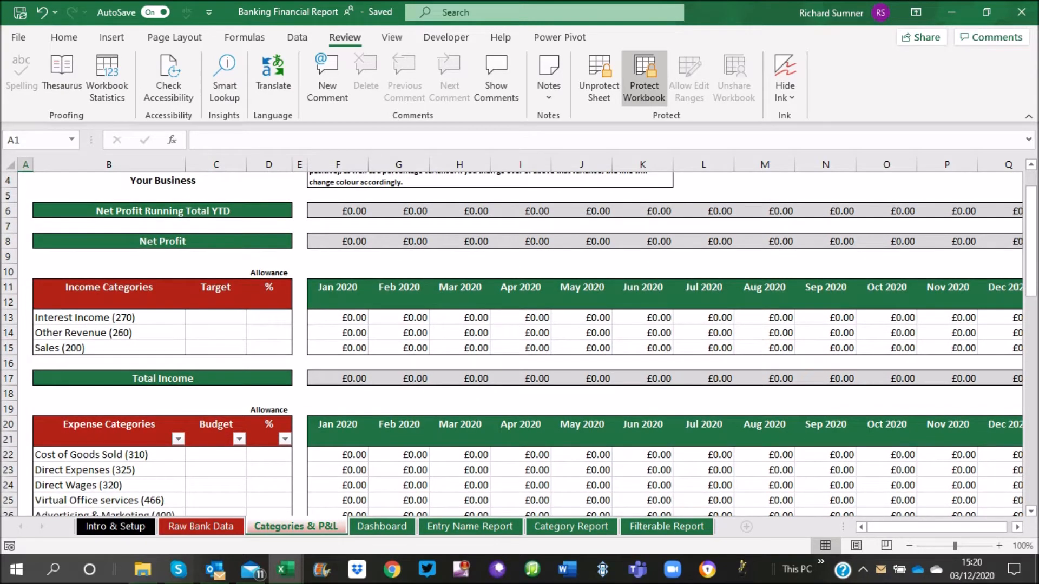
pyautogui.scroll(-4, 519, 344)
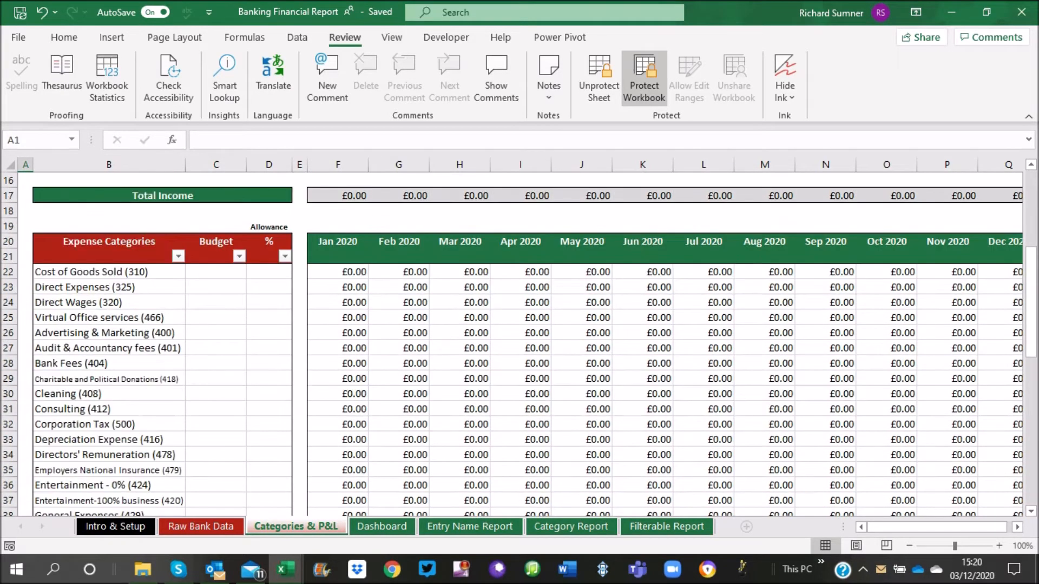
pyautogui.scroll(-4, 518, 344)
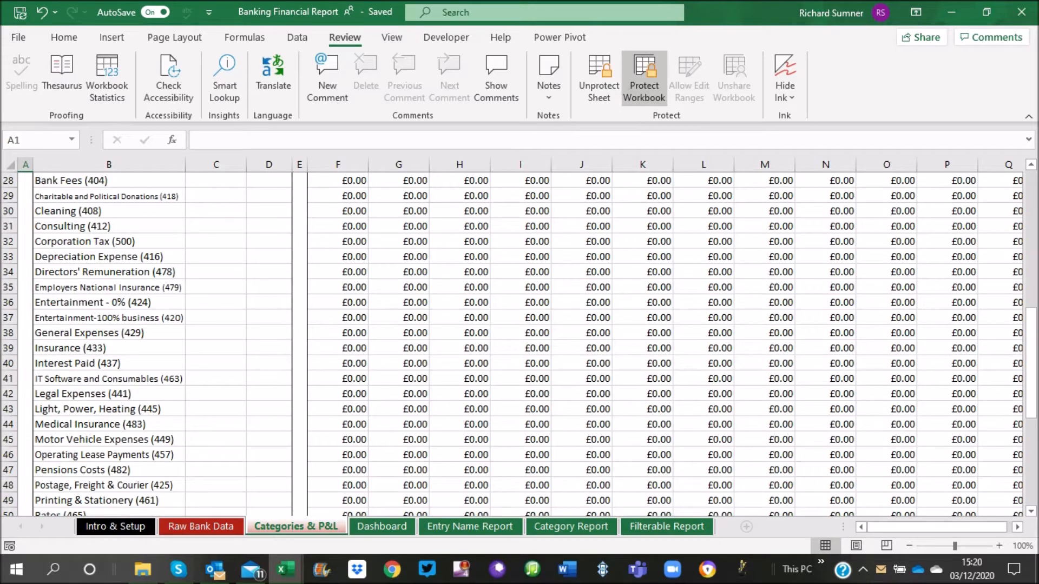
pyautogui.scroll(-7, 518, 344)
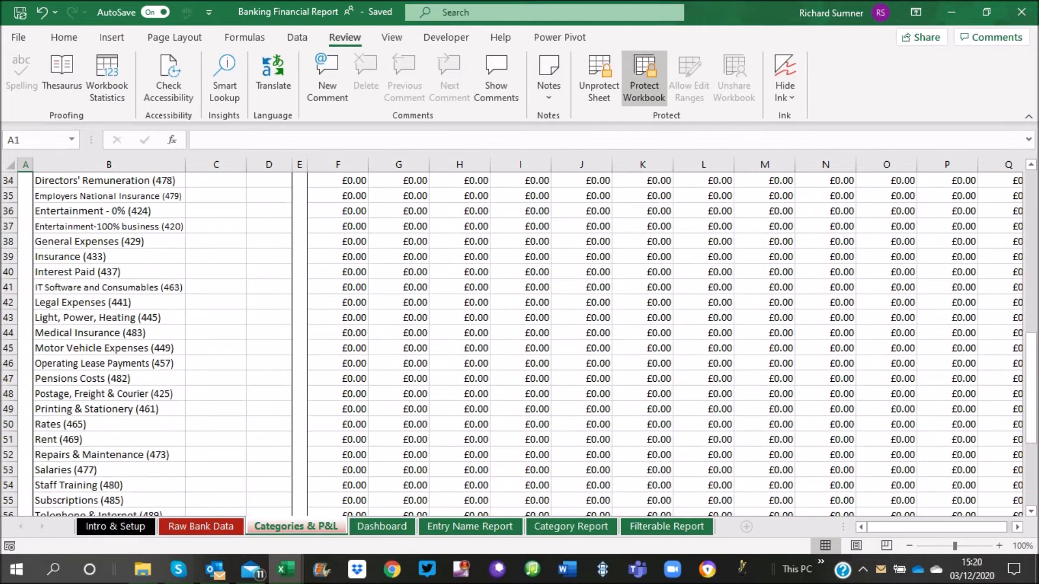
pyautogui.scroll(15, 518, 344)
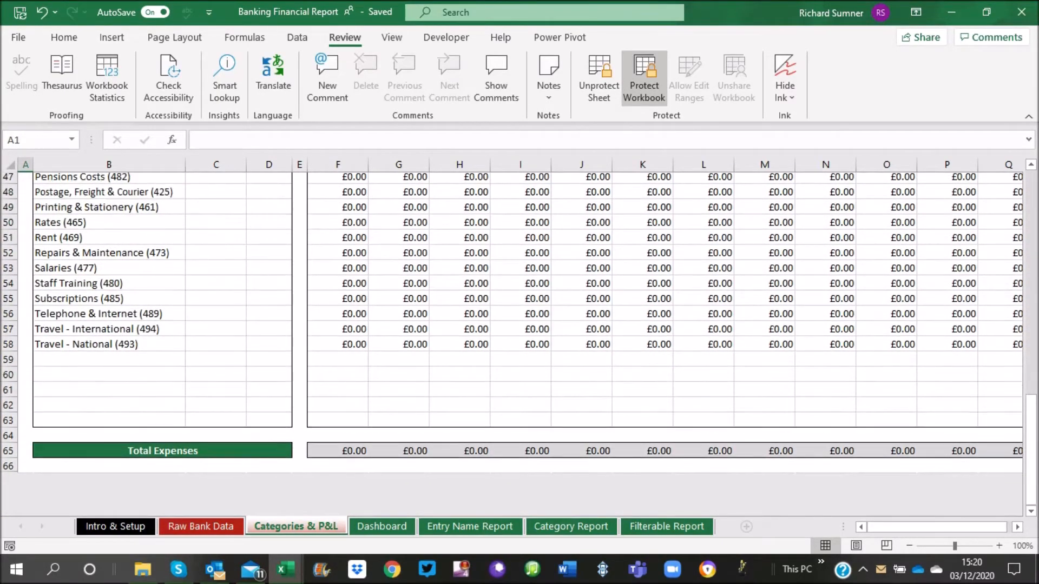
pyautogui.scroll(-3, 518, 344)
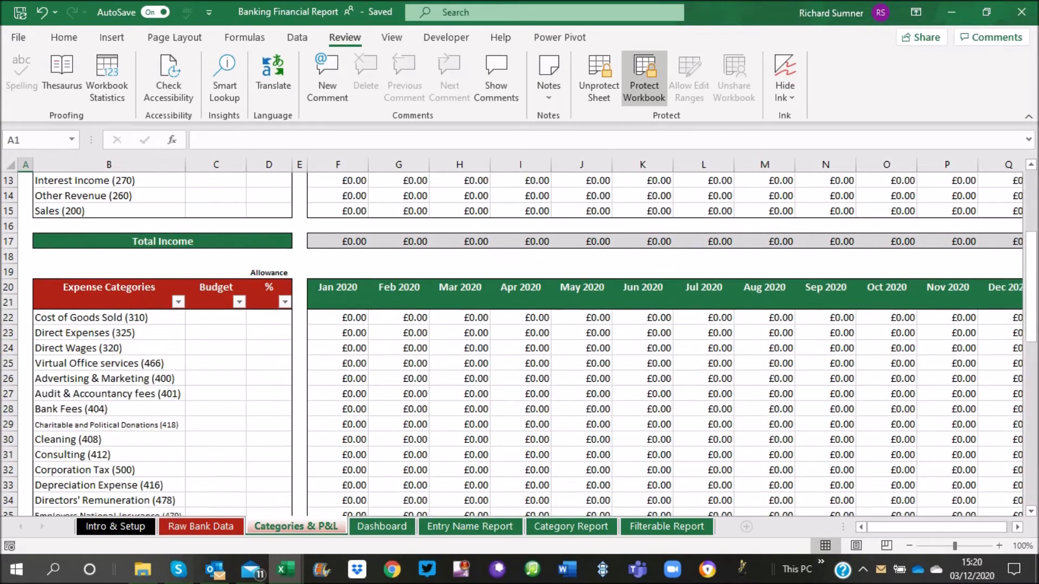
pyautogui.scroll(4, 520, 341)
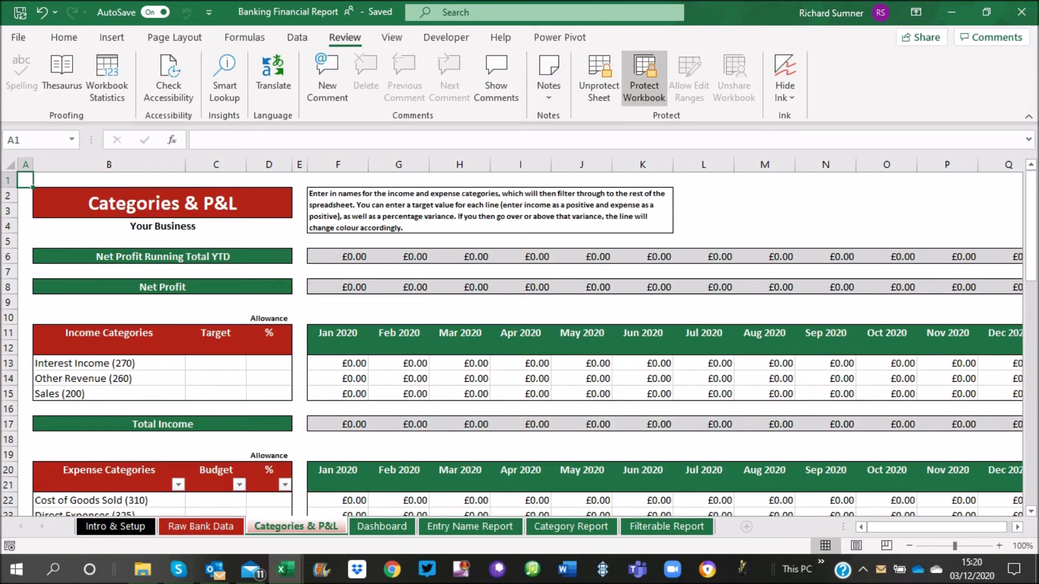
pyautogui.scroll(-4, 519, 340)
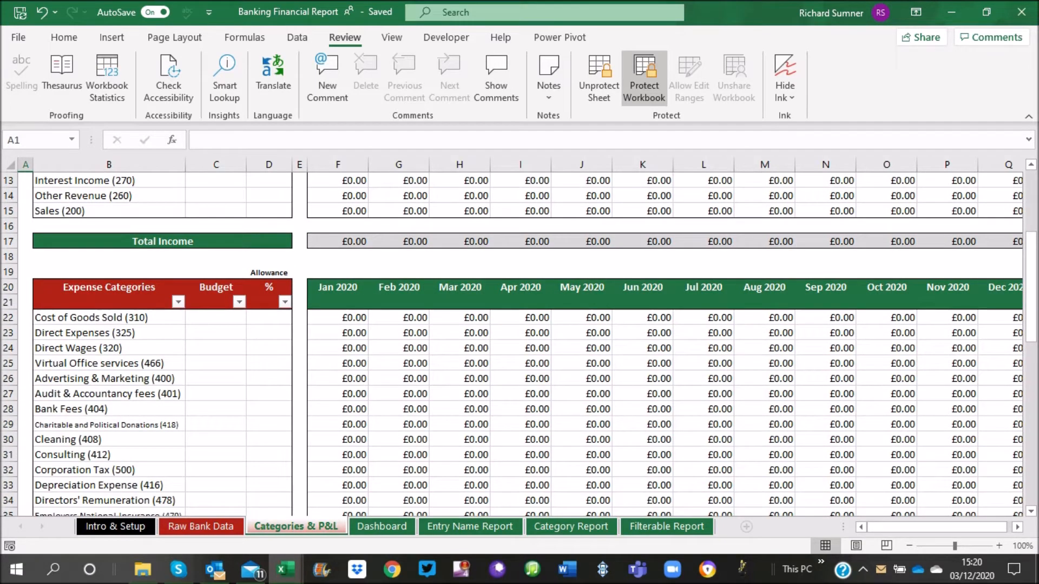
pyautogui.scroll(1, 520, 341)
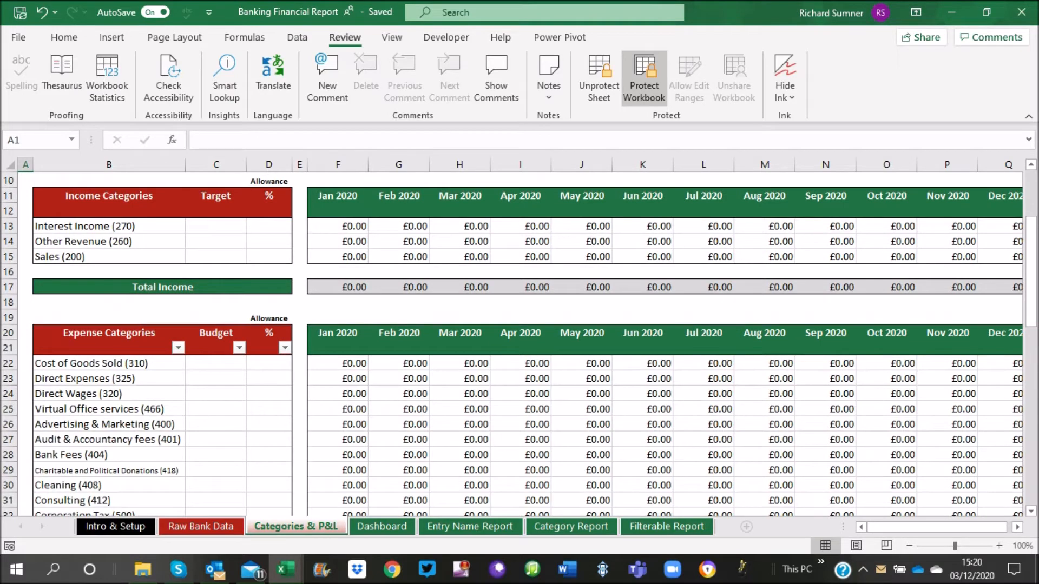
pyautogui.scroll(2, 519, 340)
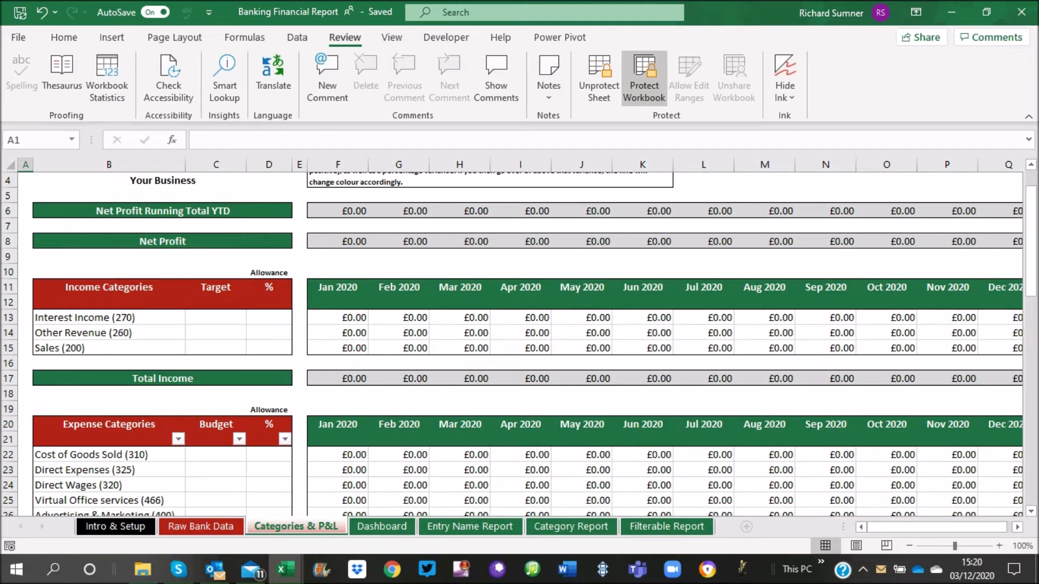
pyautogui.scroll(1, 519, 340)
# Return to the Intro & Setup sheet and review the sales category and estimated maximum value fields
pyautogui.hotkey('ctrl', 'pageup')
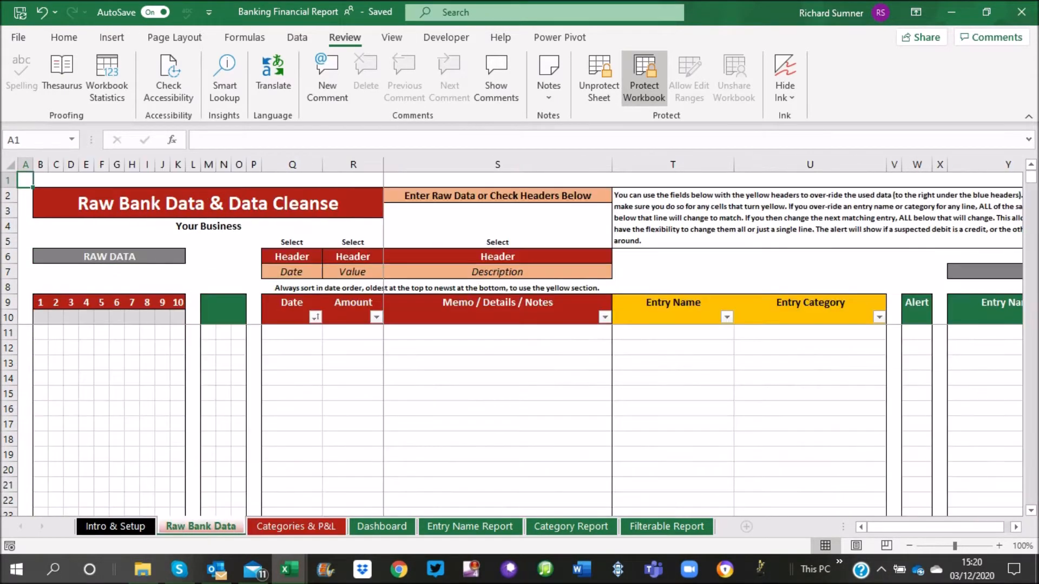
pyautogui.hotkey('ctrl', 'pageup')
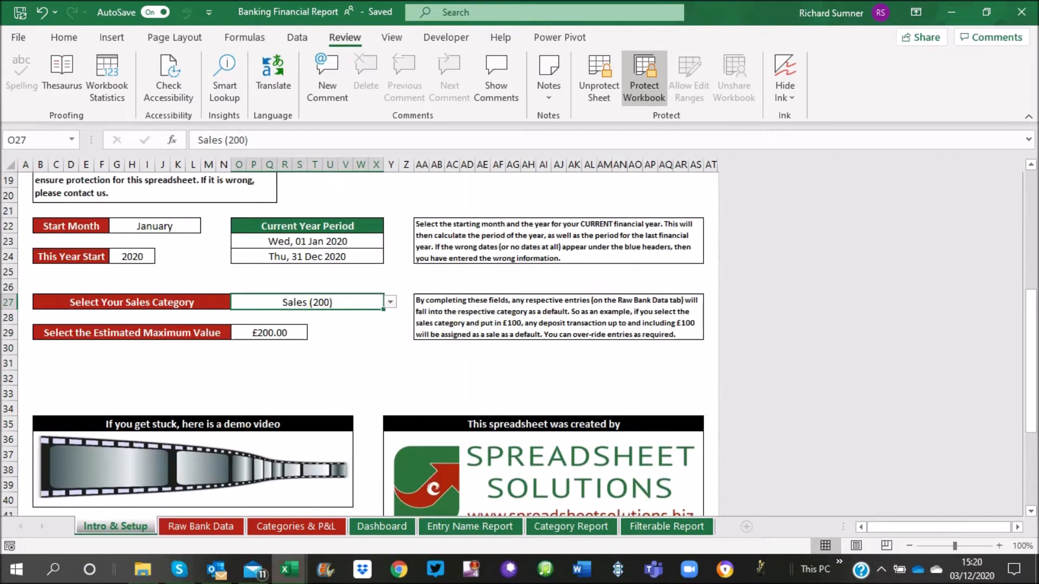
pyautogui.hotkey('alt', 'Down')
pyautogui.press('Return')
pyautogui.click(269, 332)
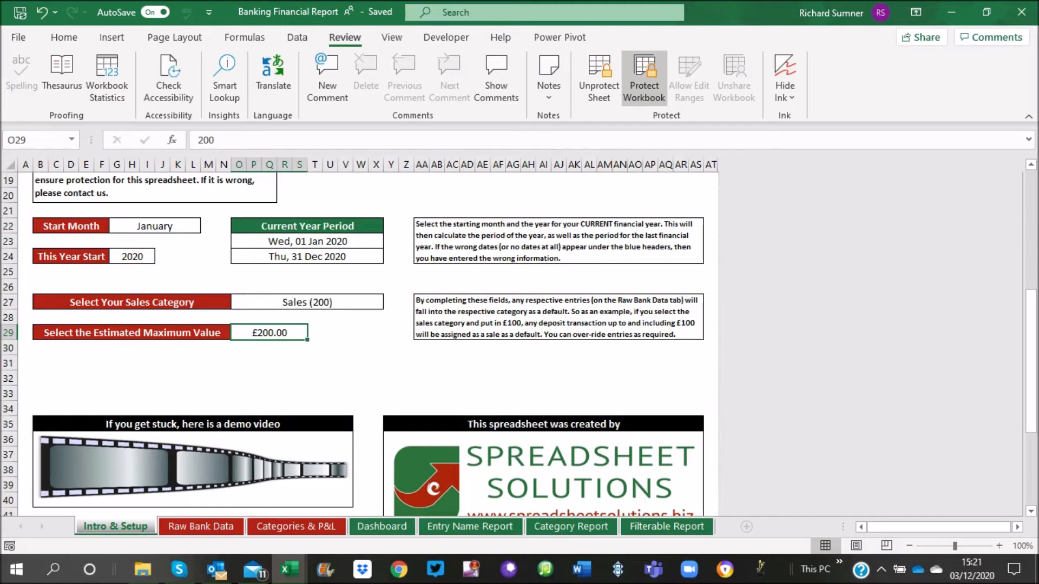
pyautogui.click(307, 302)
pyautogui.click(270, 332)
pyautogui.click(307, 302)
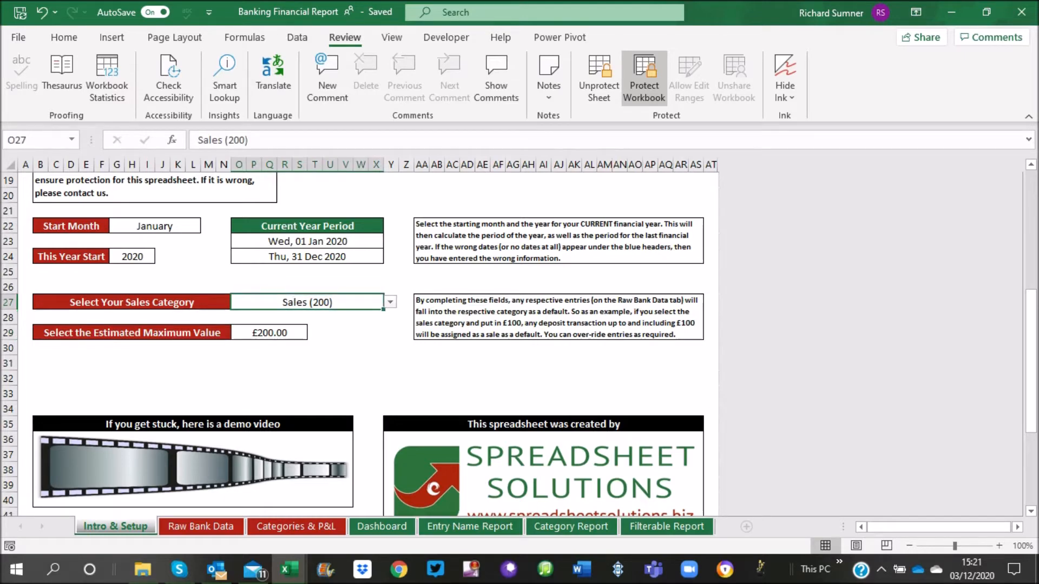
pyautogui.click(25, 271)
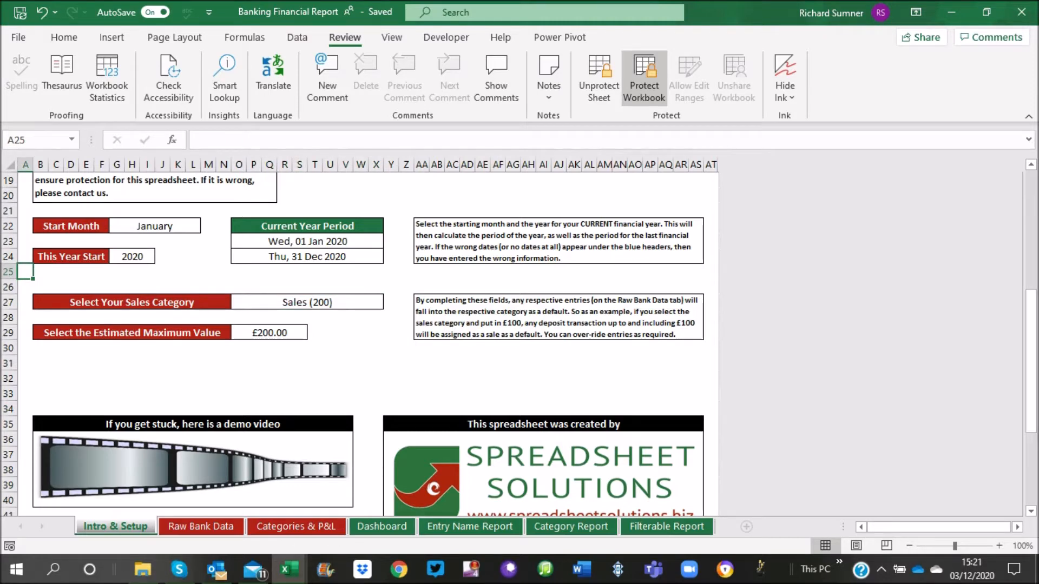
pyautogui.hotkey('ctrl', 'Home')
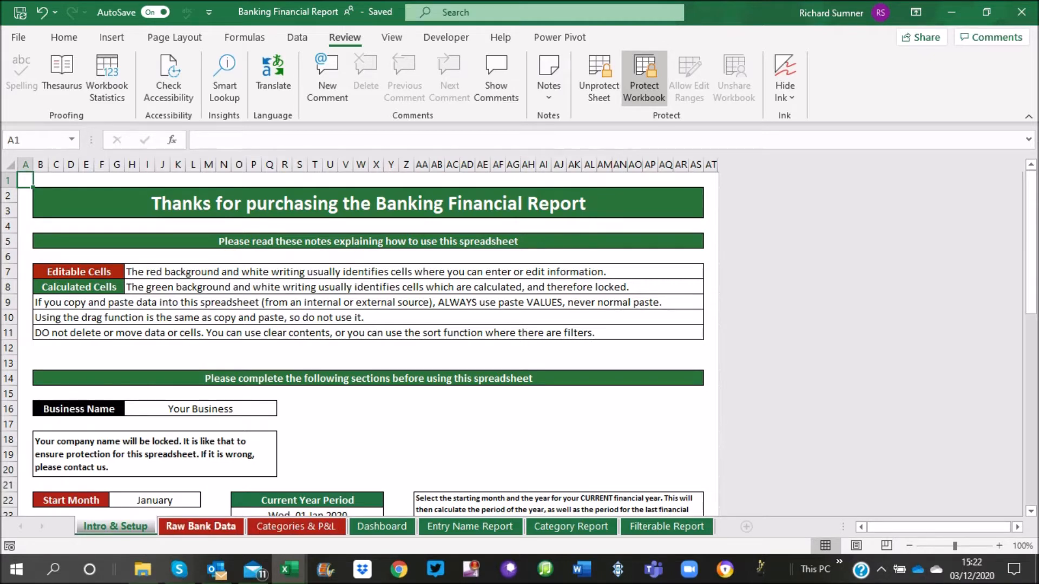
# Examine the target, budget and allowance percentage columns for the income and expense categories on the Categories & P&L sheet
pyautogui.click(296, 527)
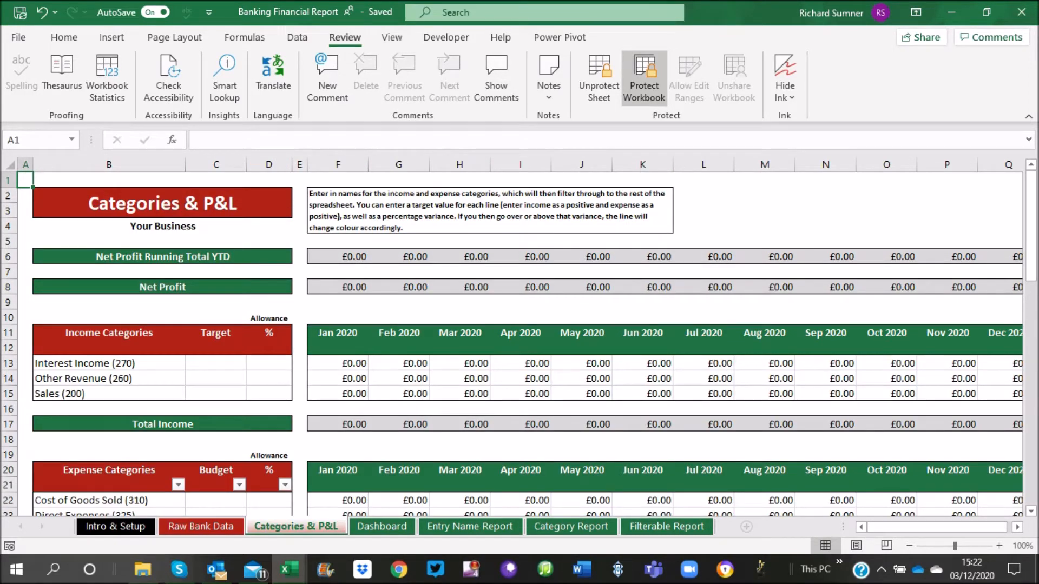
pyautogui.click(216, 363)
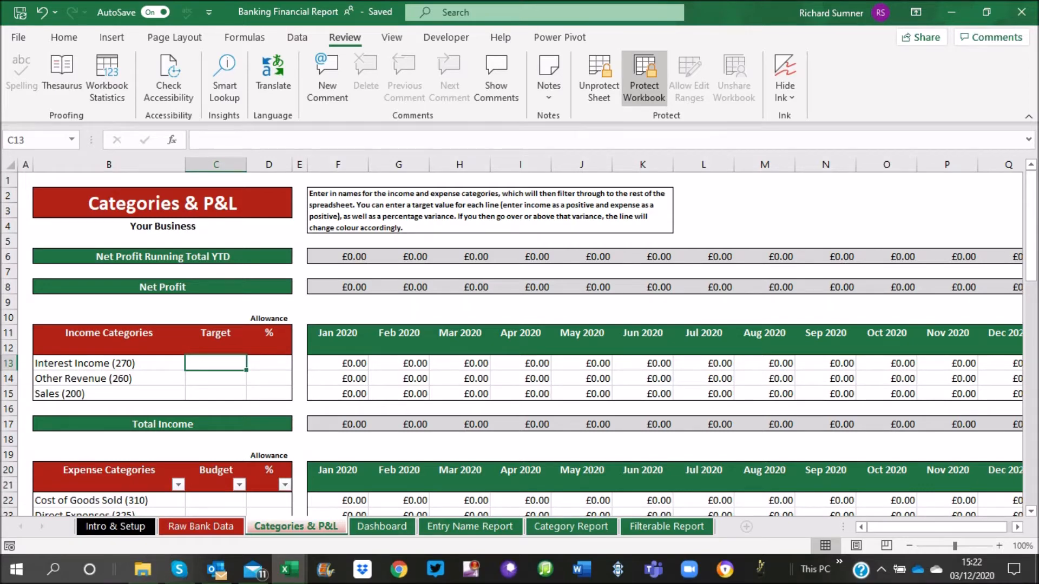
pyautogui.scroll(-2, 519, 341)
pyautogui.scroll(-2, 519, 340)
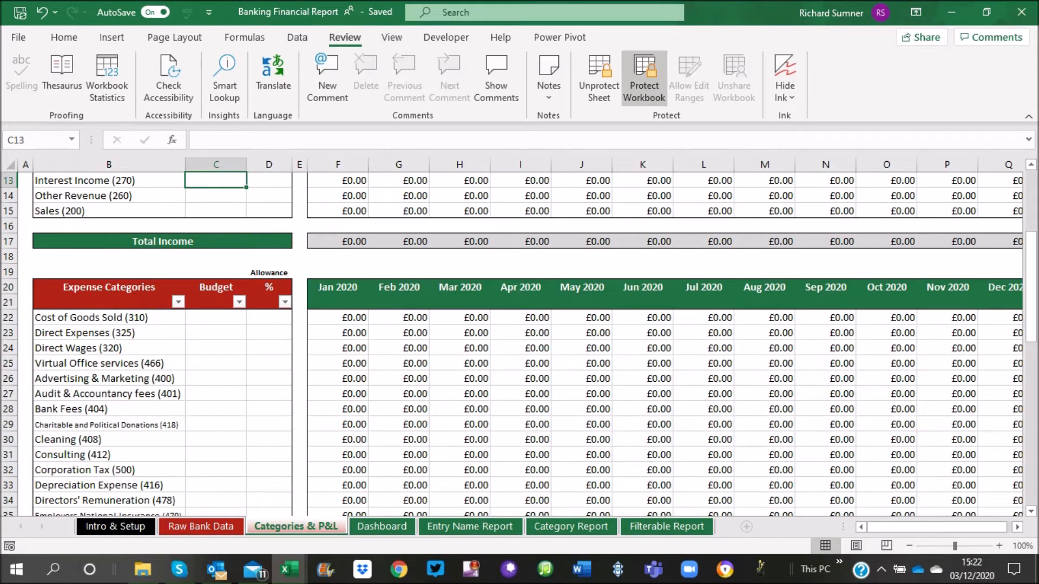
pyautogui.scroll(2, 519, 341)
pyautogui.scroll(-2, 519, 340)
pyautogui.click(216, 347)
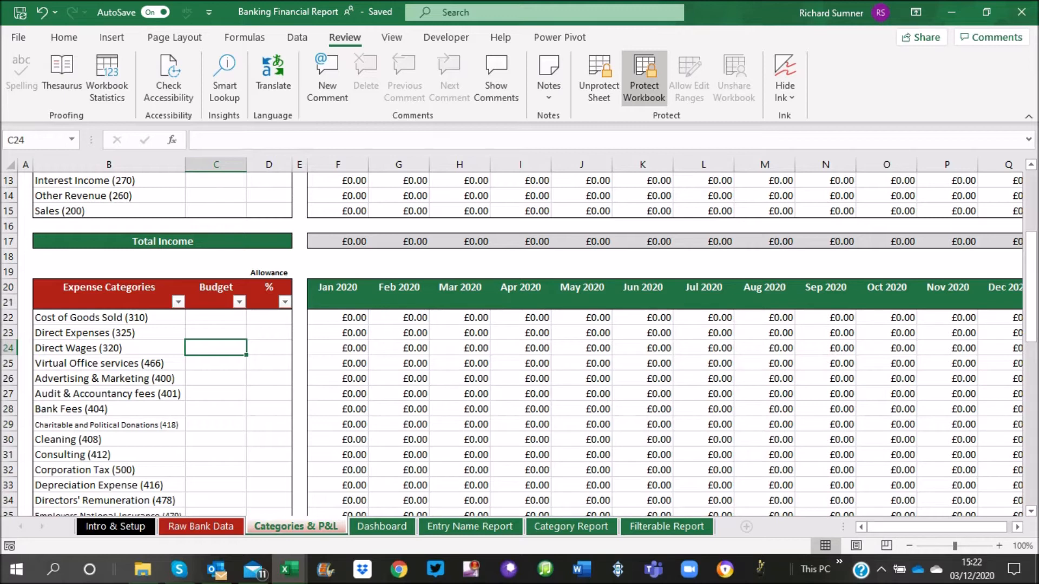
pyautogui.click(269, 348)
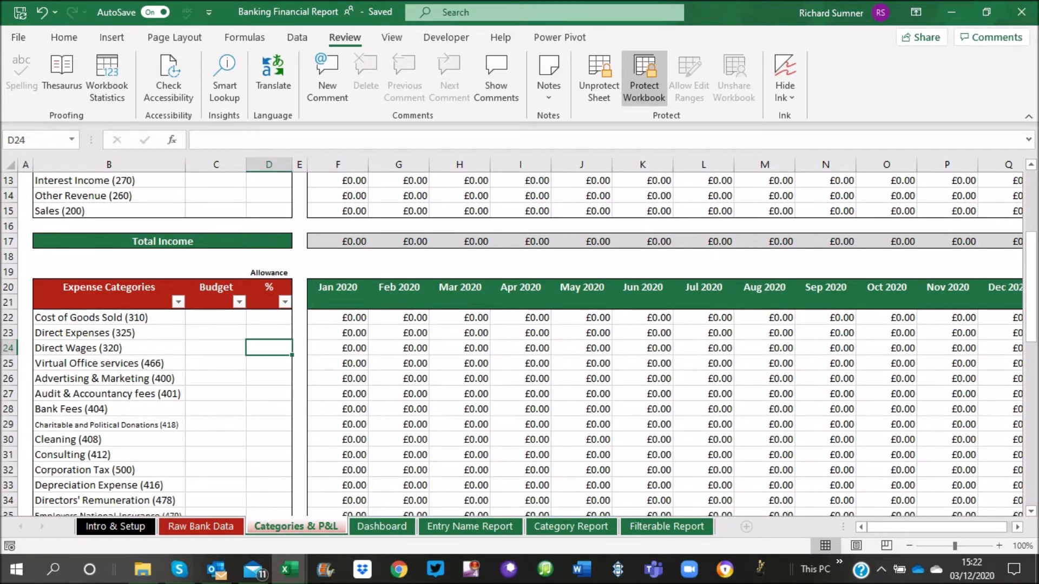
# Set the Direct Wages (320) budget to 5000 and its allowance to 10%
pyautogui.click(216, 348)
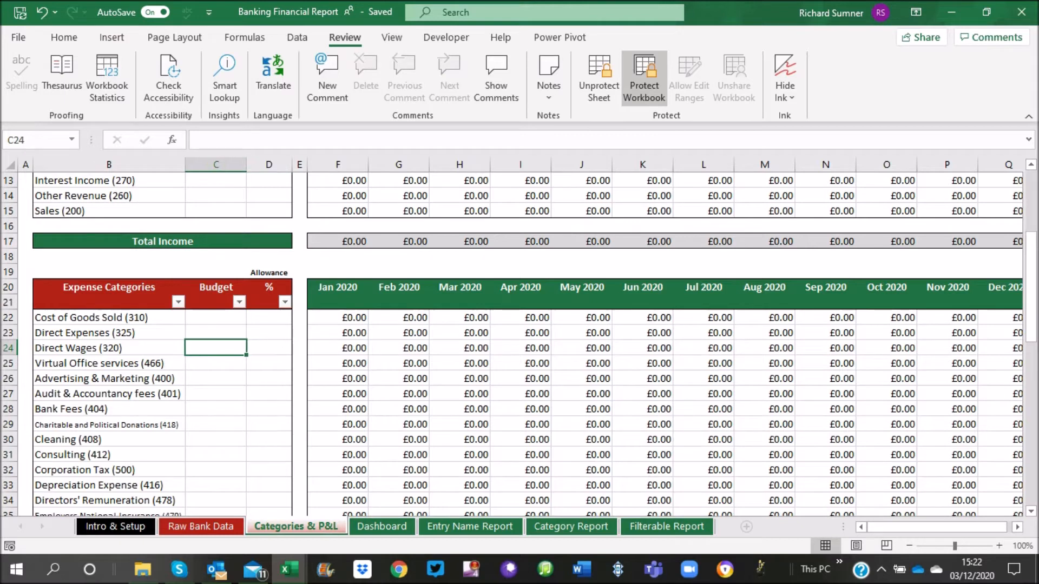
pyautogui.write('5,00')
pyautogui.write('000')
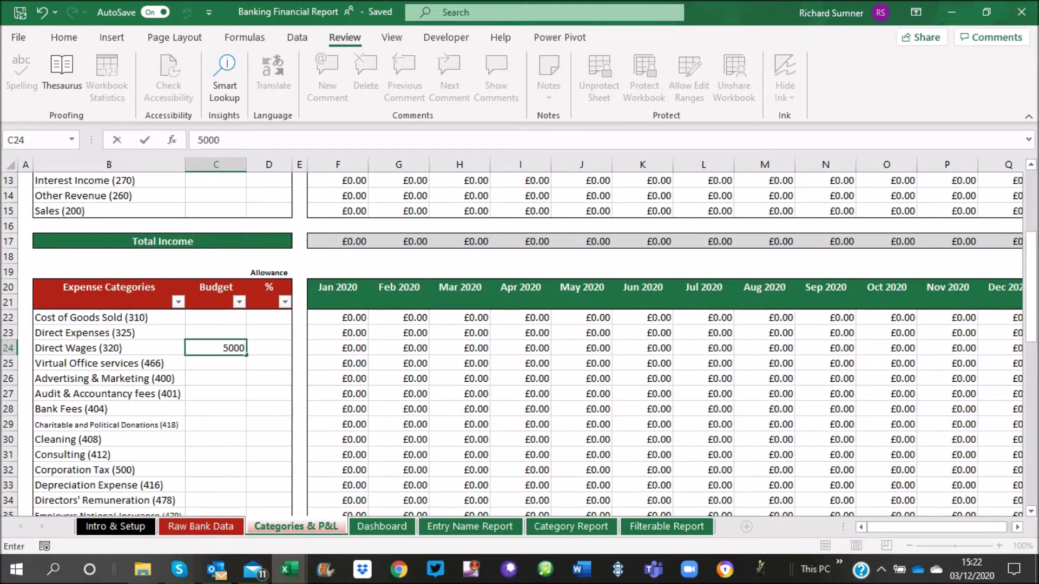
pyautogui.press('Return')
pyautogui.click(269, 348)
pyautogui.write('10')
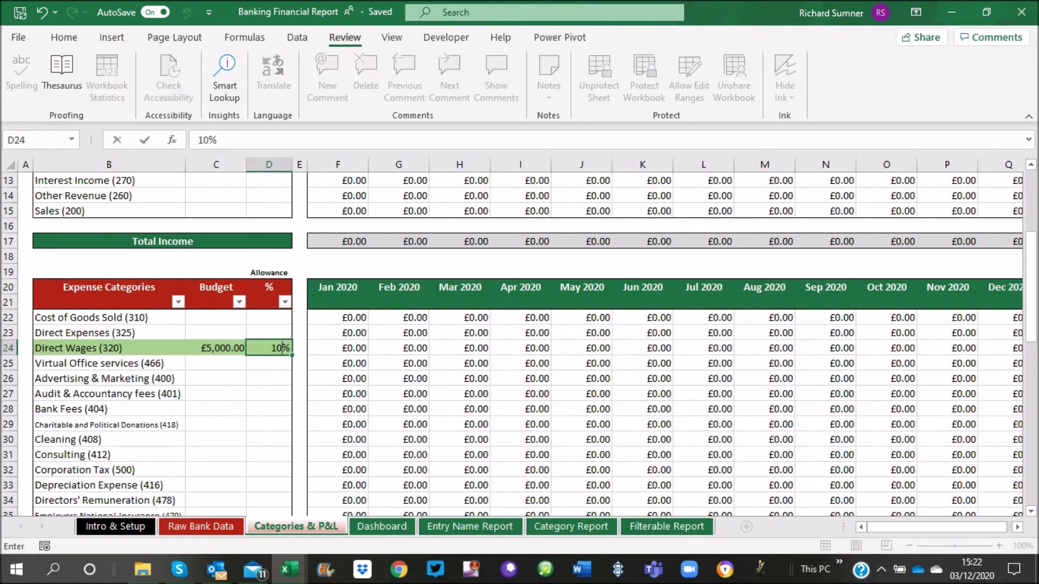
pyautogui.press('Return')
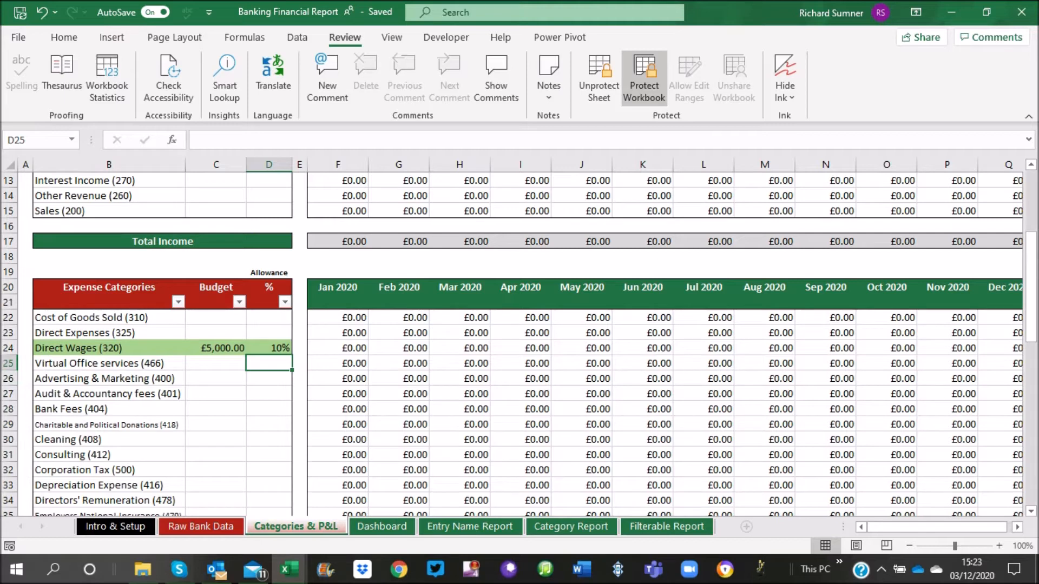
# Clear the budget and allowance values for Direct Wages (320) and return to cell A1
pyautogui.scroll(2, 519, 341)
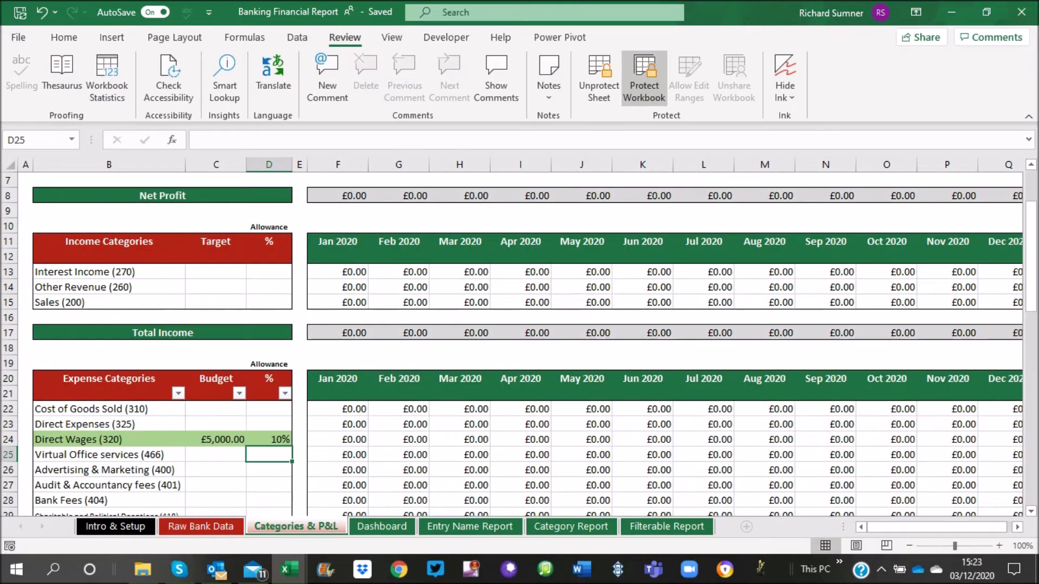
pyautogui.scroll(-2, 520, 340)
pyautogui.moveTo(215, 347); pyautogui.dragTo(268, 348)
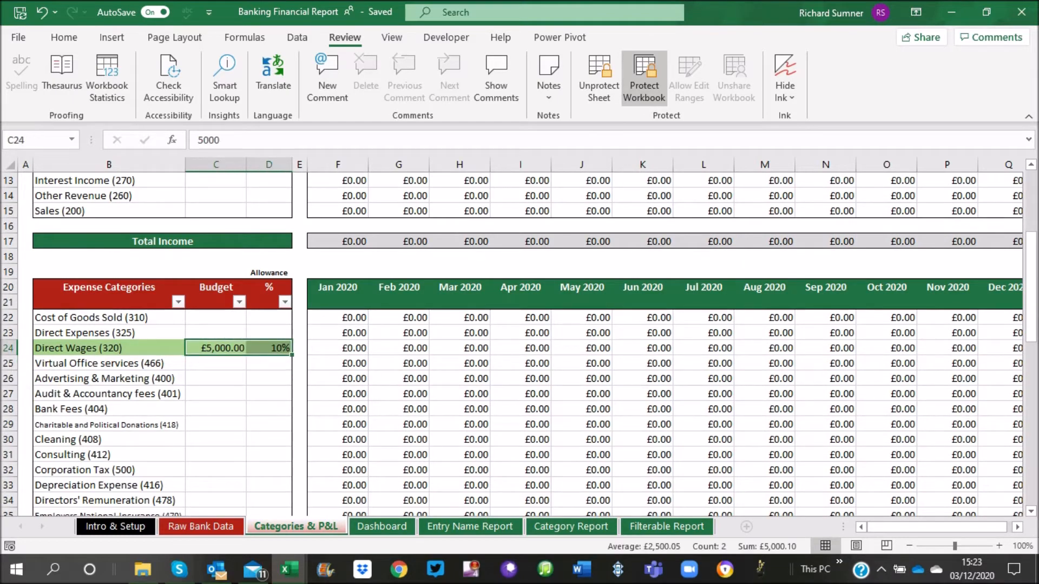
pyautogui.rightClick(269, 348)
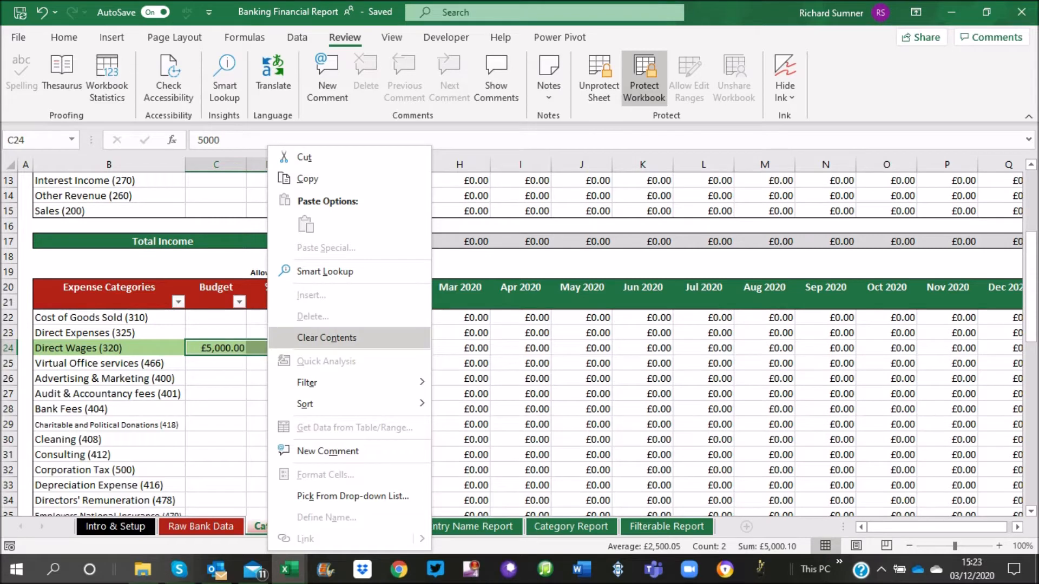
pyautogui.click(327, 337)
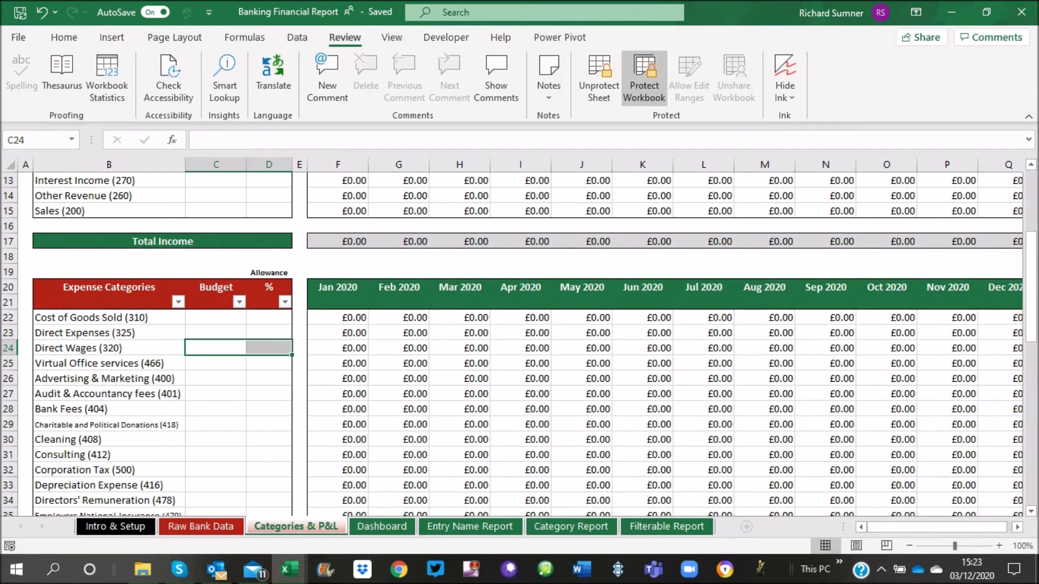
pyautogui.press('Left')
pyautogui.press('Left')
pyautogui.hotkey('ctrl', 'Home')
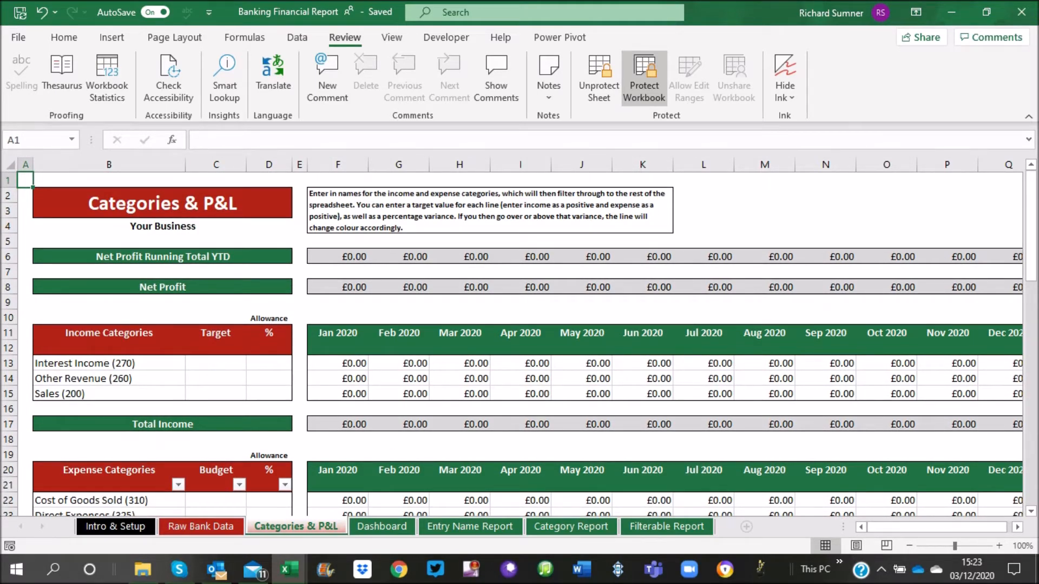
# Open the Raw Bank Data sheet and collapse the ribbon to make room for the data
pyautogui.scroll(-3, 520, 341)
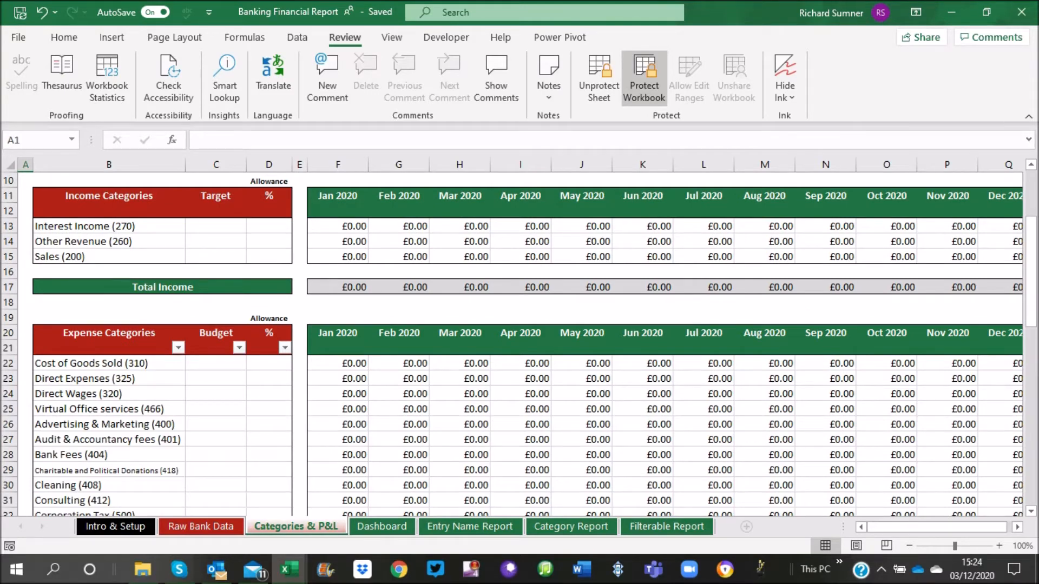
pyautogui.scroll(3, 519, 340)
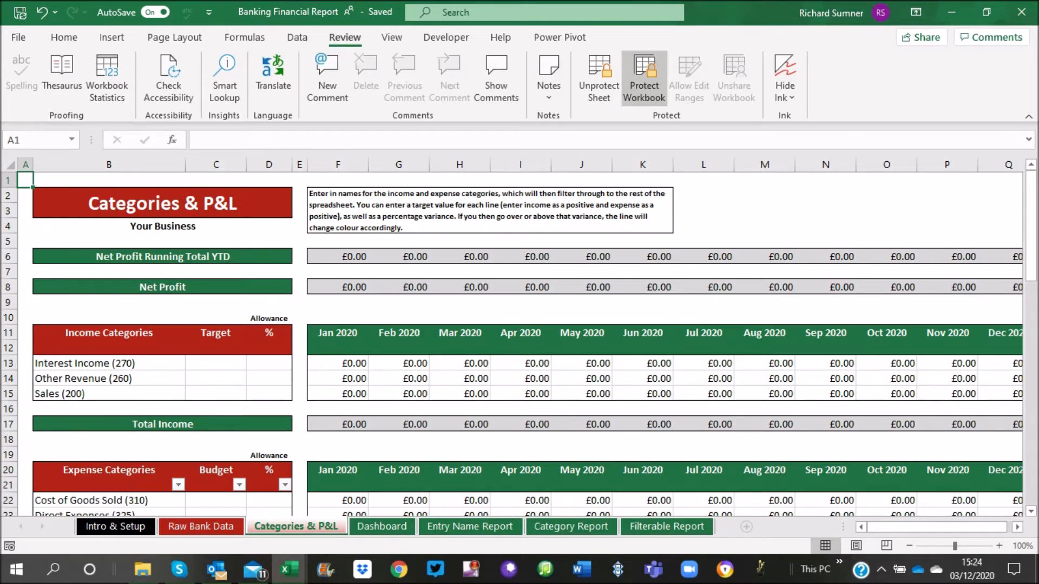
pyautogui.click(115, 527)
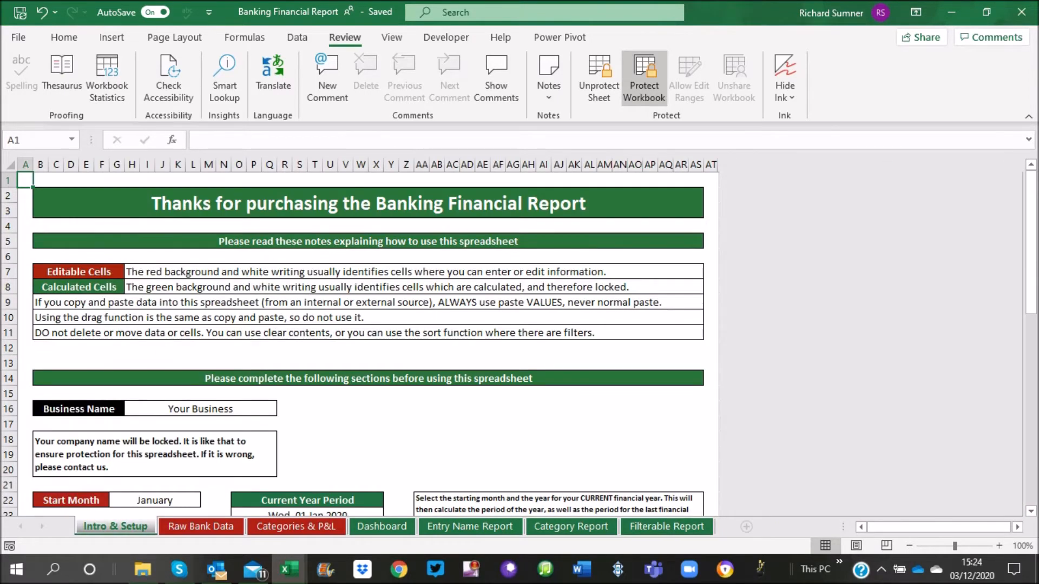
pyautogui.click(201, 527)
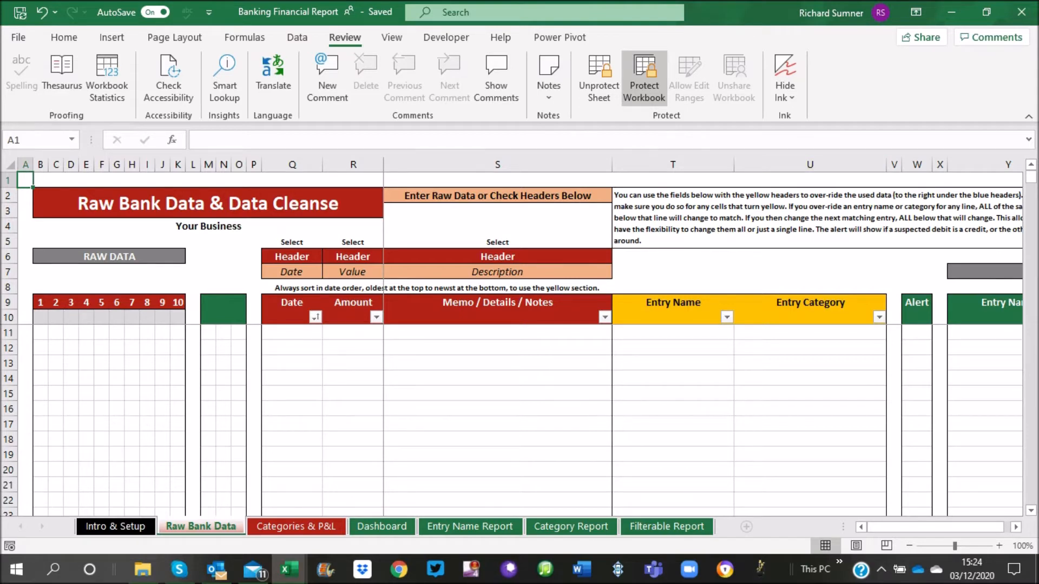
pyautogui.click(1028, 117)
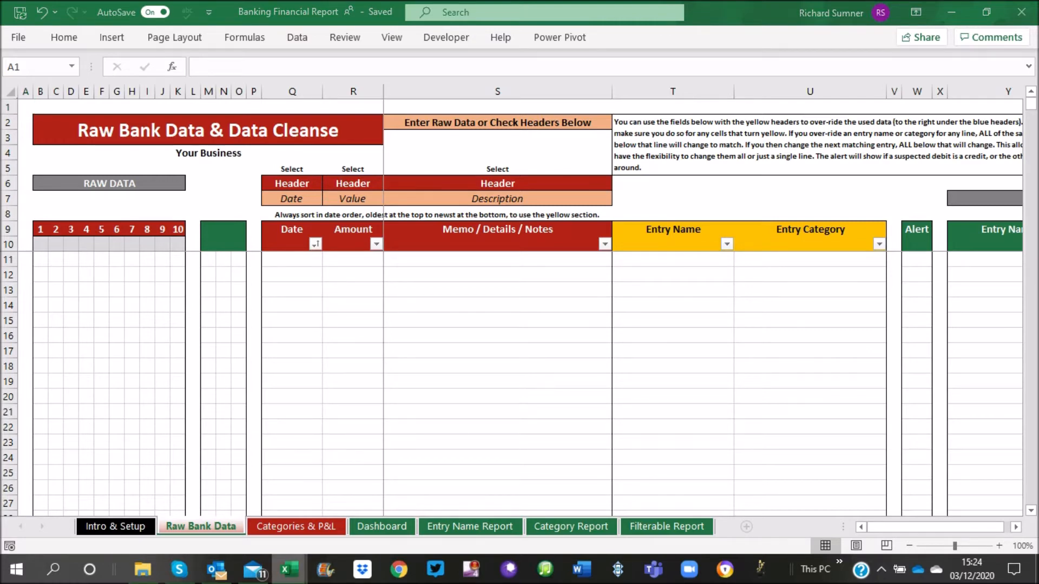
# Switch to the Random Data workbook and inspect the generated dates, amounts and client names in row 15
pyautogui.moveTo(289, 569)
pyautogui.click(379, 495)
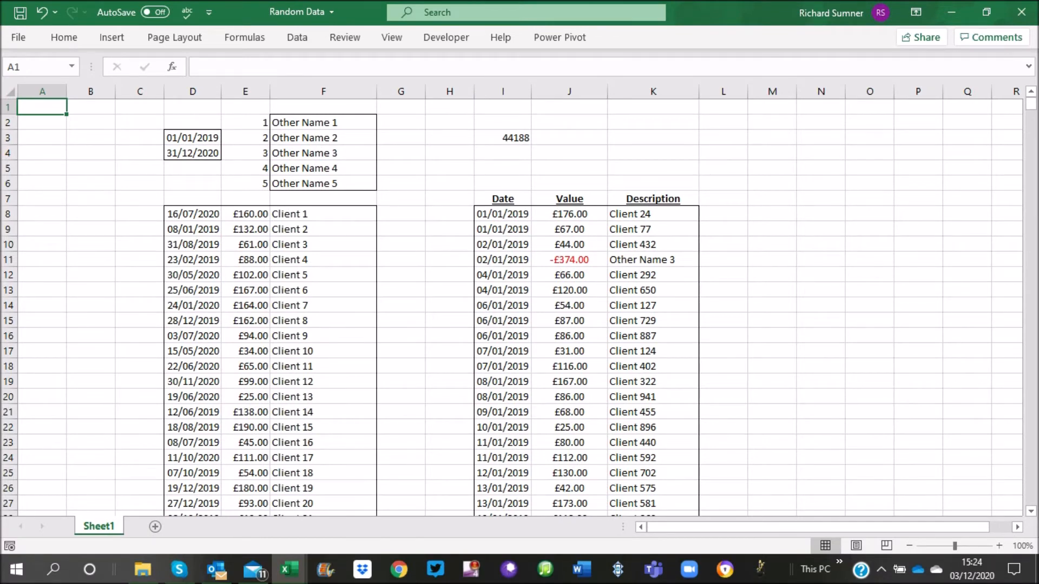
pyautogui.click(193, 321)
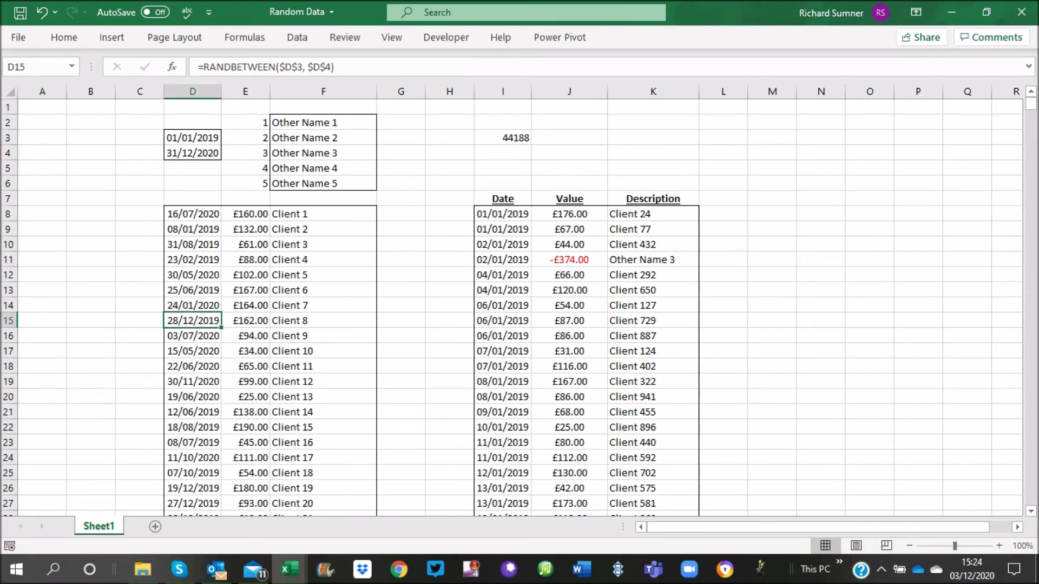
pyautogui.press('Right')
pyautogui.press('Right')
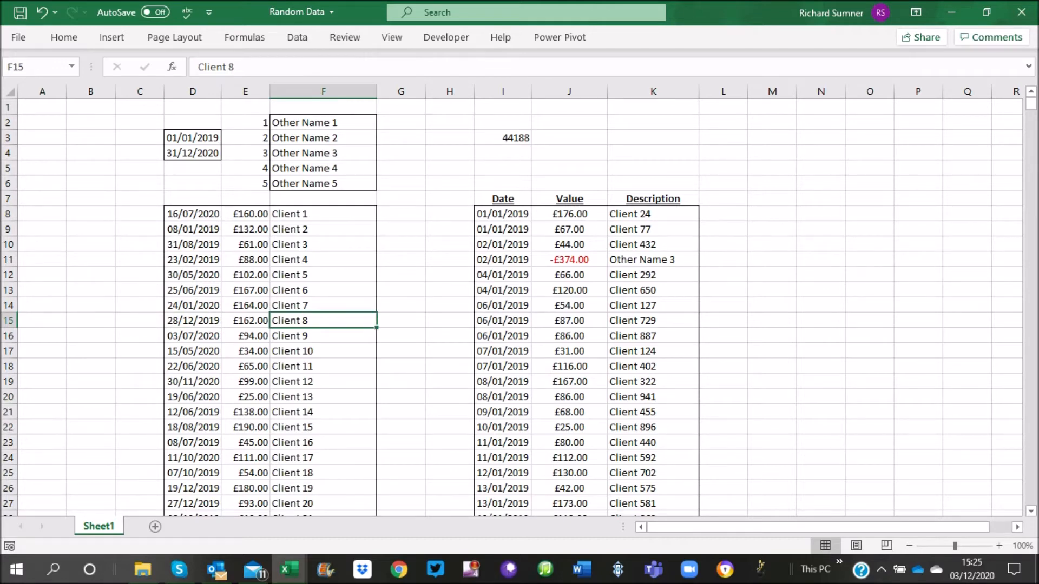
# Copy the transaction rows under Date, Value and Description, from I8 to K1034, without their headers
pyautogui.click(502, 214)
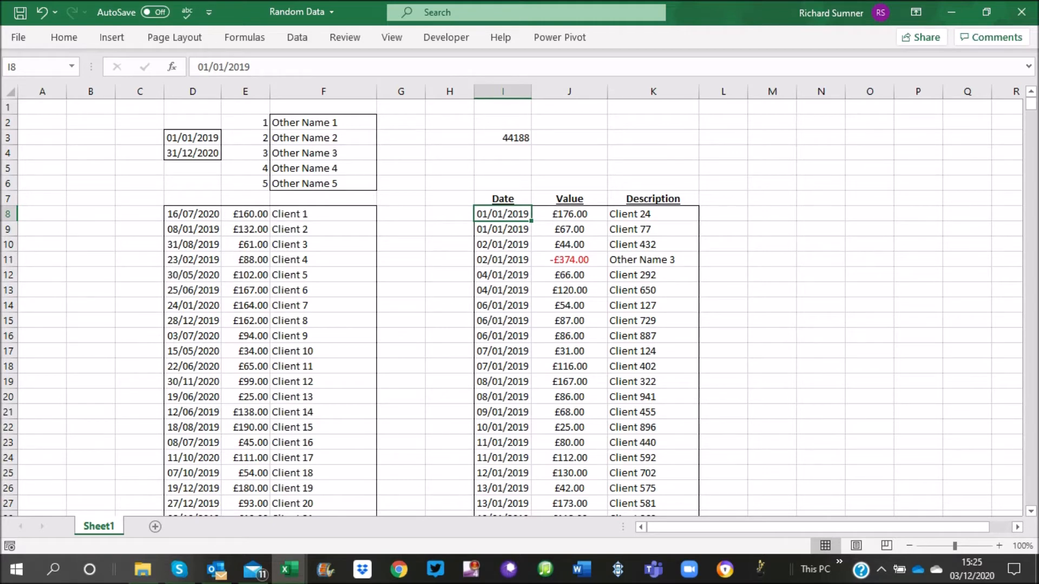
pyautogui.hotkey('shift', 'Right')
pyautogui.hotkey('shift', 'Right')
pyautogui.hotkey('ctrl', 'shift', 'Down')
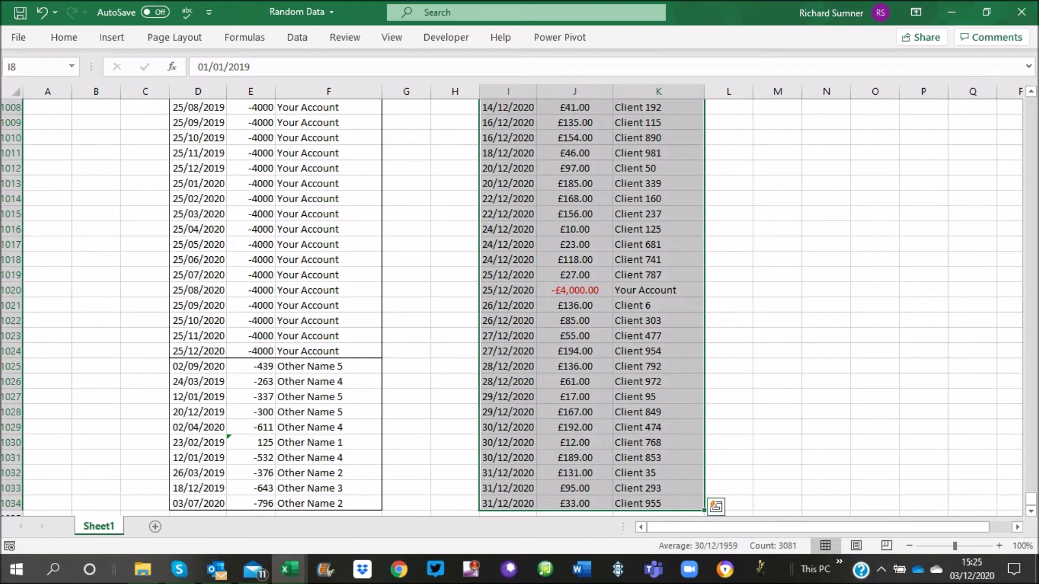
pyautogui.rightClick(591, 122)
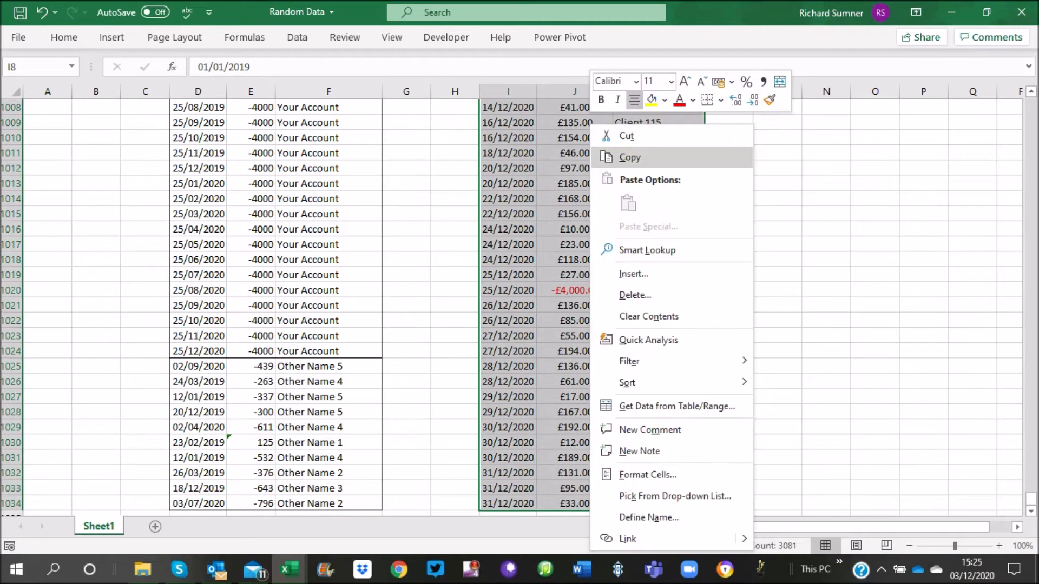
pyautogui.click(628, 157)
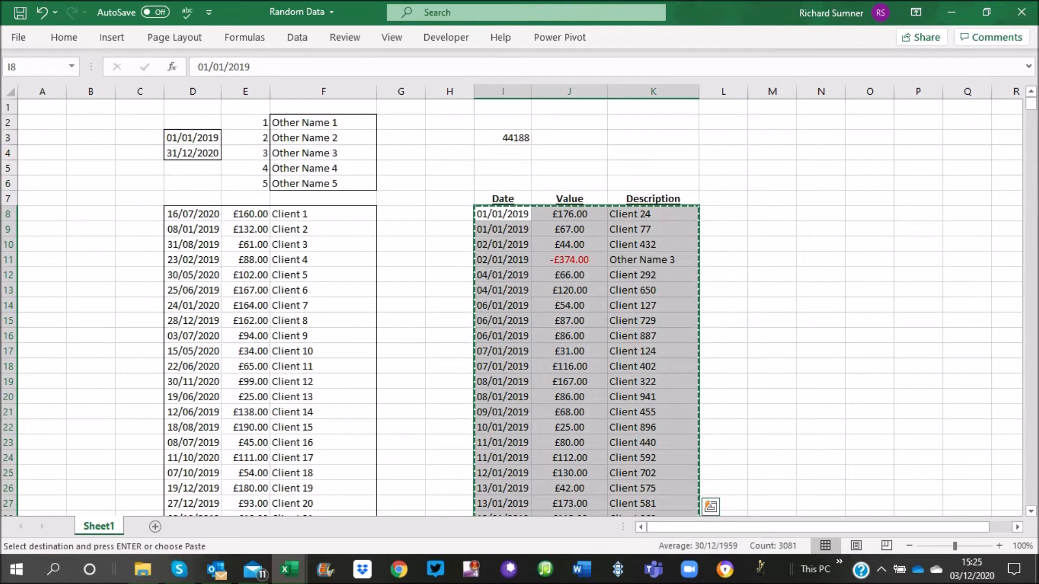
pyautogui.moveTo(290, 569)
pyautogui.click(208, 503)
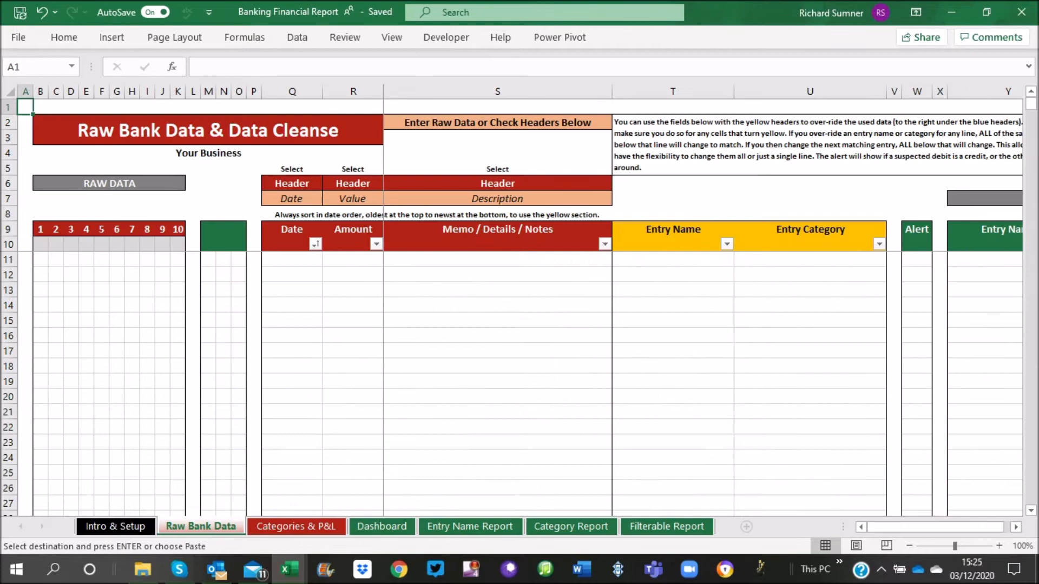
pyautogui.click(372, 503)
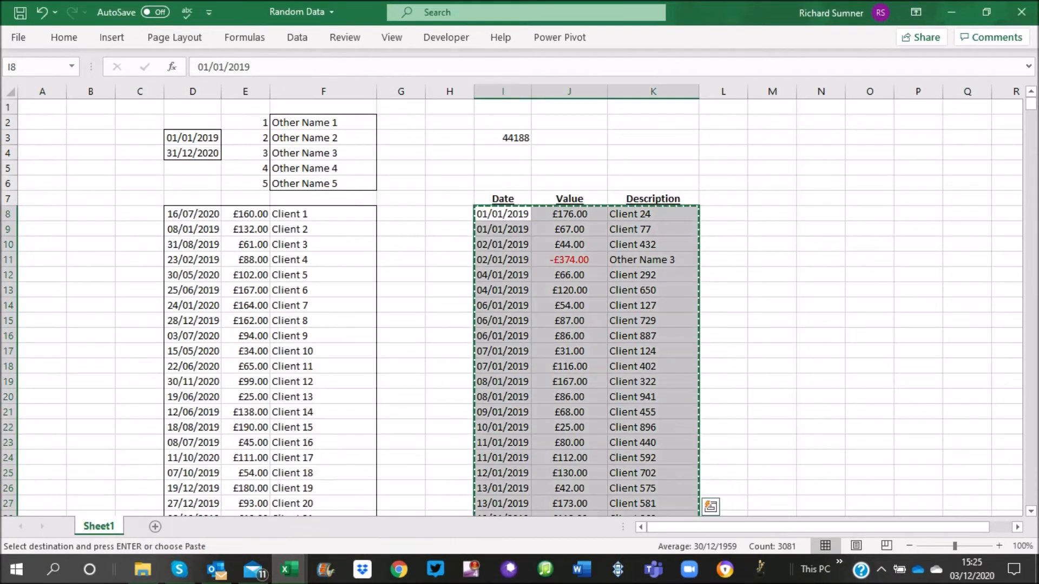
# Copy the Date, Value and Description columns including their header row, from I7 to K1034
pyautogui.click(503, 198)
pyautogui.hotkey('shift', 'Right')
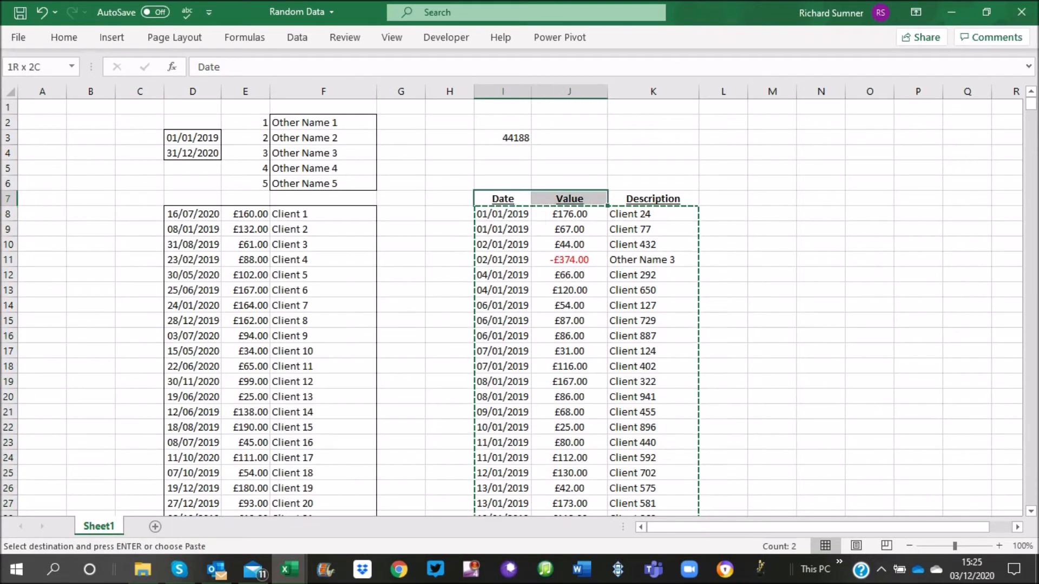
pyautogui.hotkey('shift', 'Right')
pyautogui.hotkey('ctrl', 'shift', 'Down')
pyautogui.rightClick(658, 120)
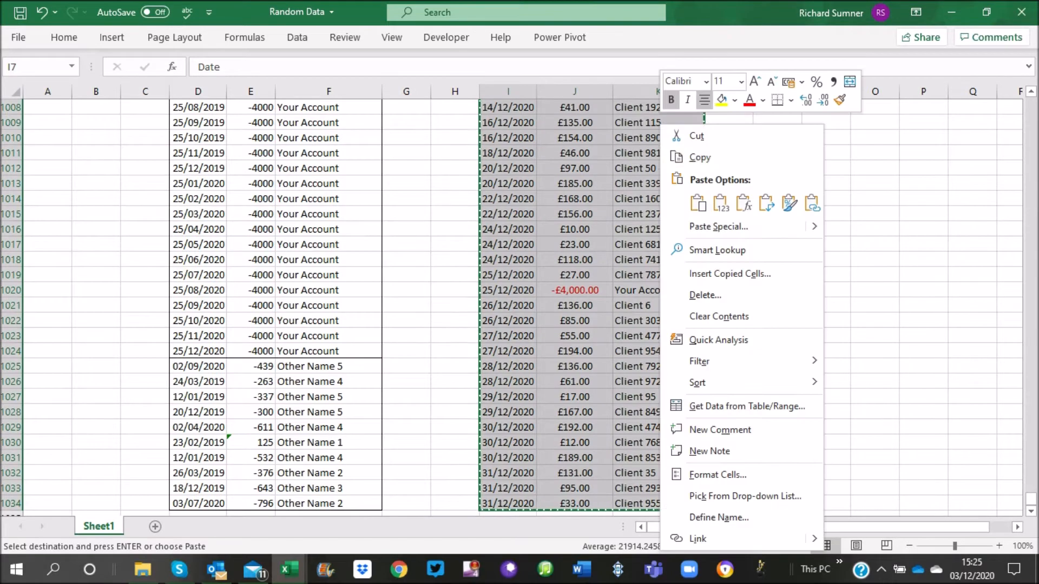
pyautogui.click(681, 158)
pyautogui.hotkey('ctrl', 'BackSpace')
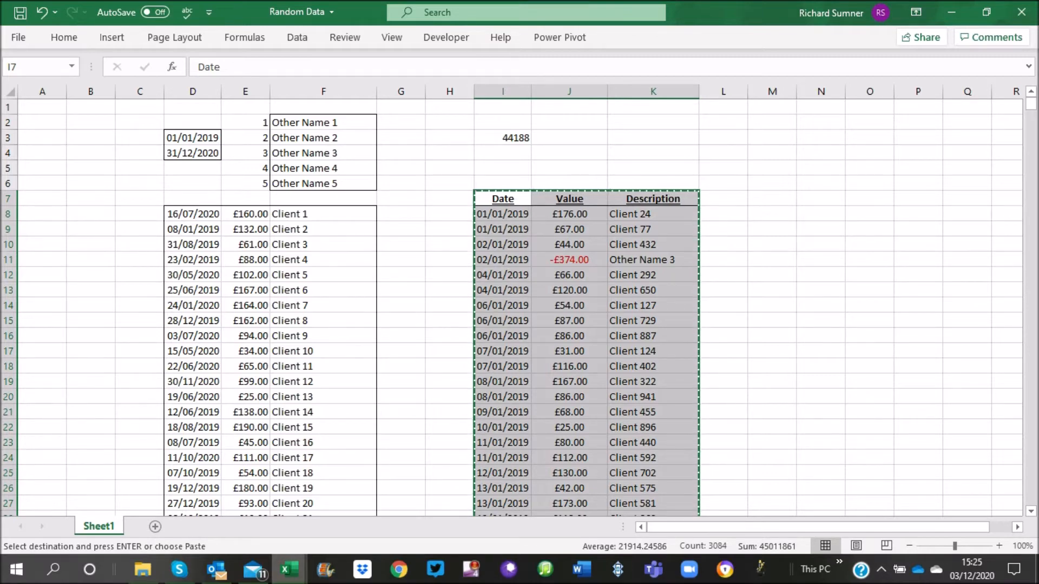
# Paste the copied transactions as values into the Raw Data area of the Banking Financial Report workbook, starting at B10
pyautogui.click(289, 569)
pyautogui.click(207, 503)
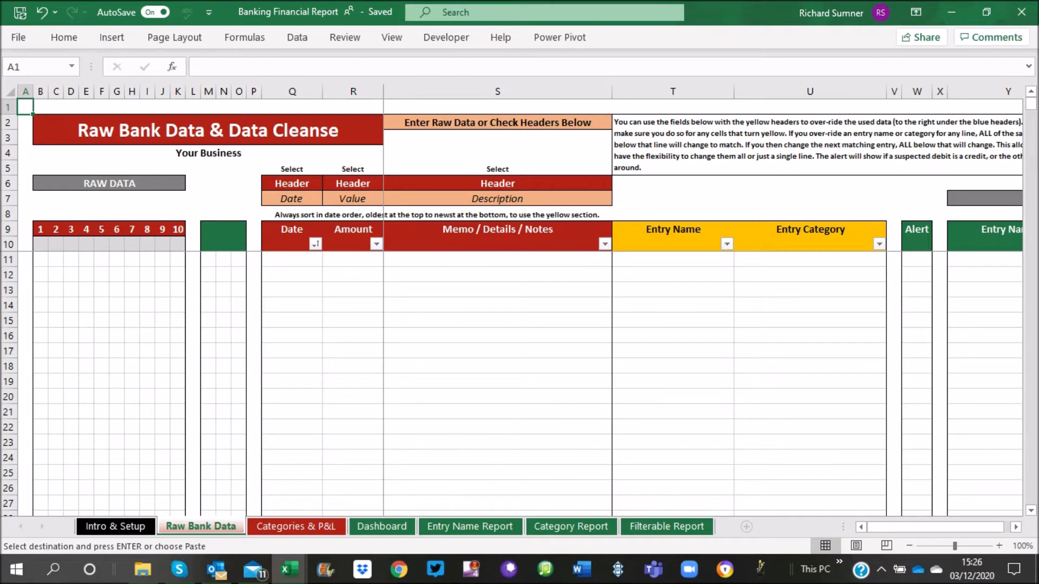
pyautogui.rightClick(41, 244)
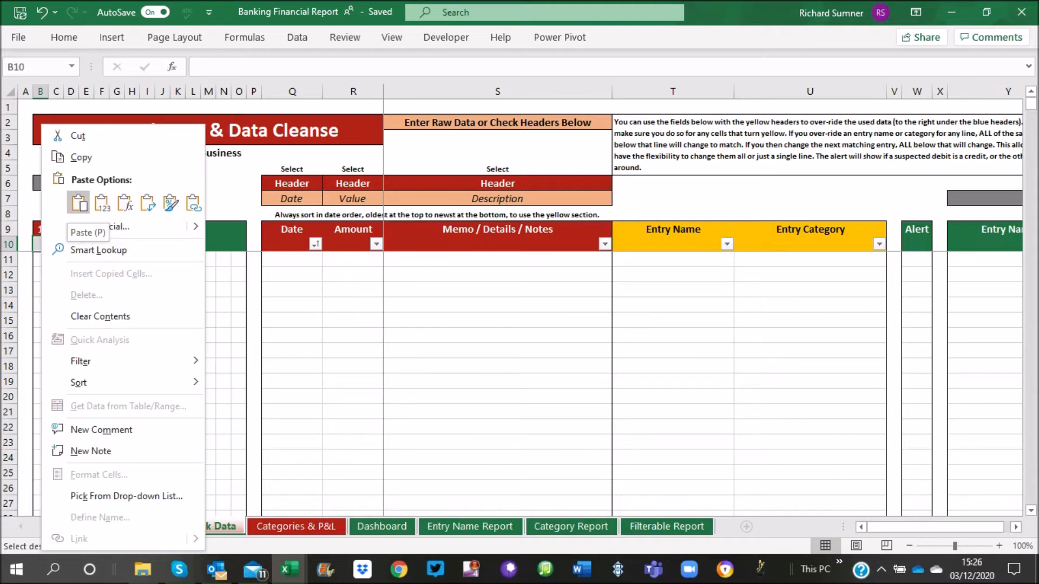
pyautogui.click(101, 203)
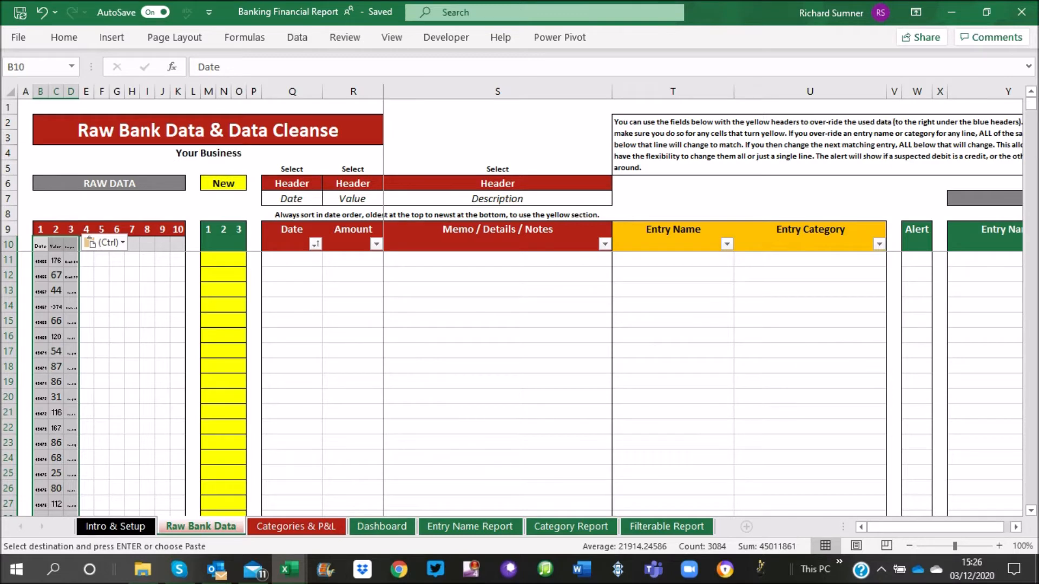
# Clear the Date, Value and Description header selections in Q7:S7
pyautogui.moveTo(292, 198); pyautogui.dragTo(427, 199)
pyautogui.rightClick(427, 199)
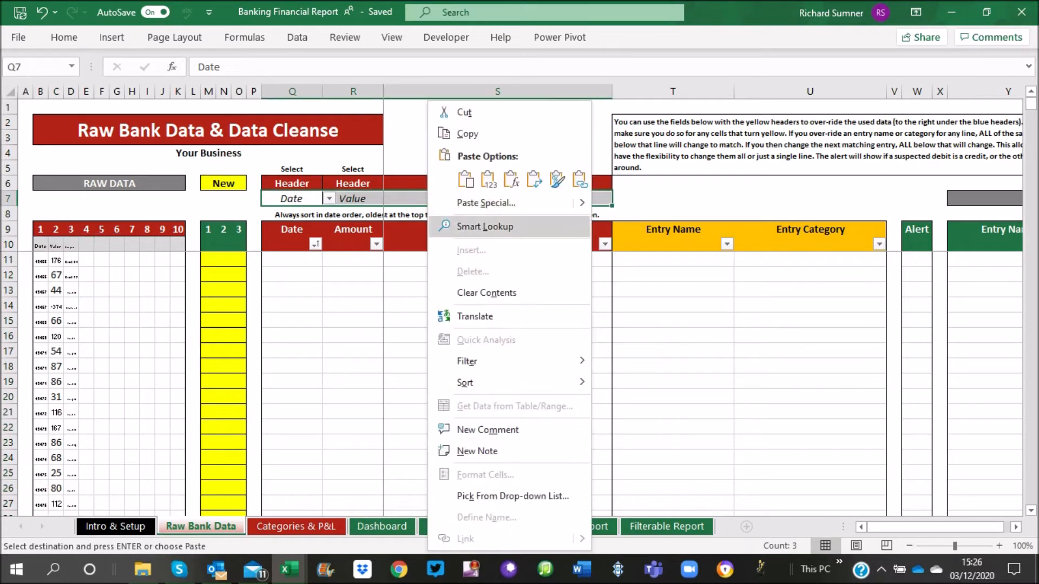
pyautogui.click(486, 293)
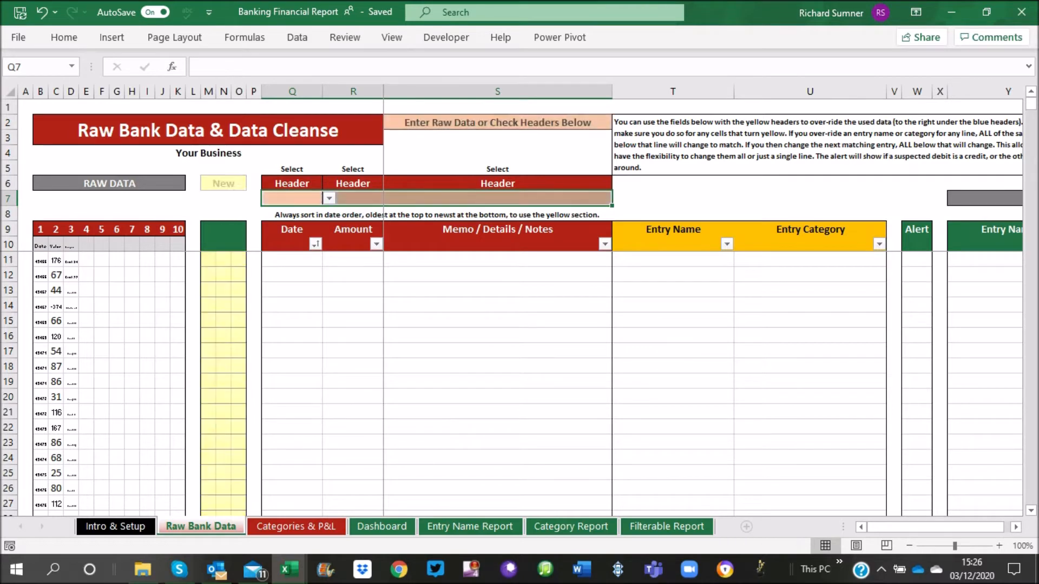
pyautogui.click(26, 107)
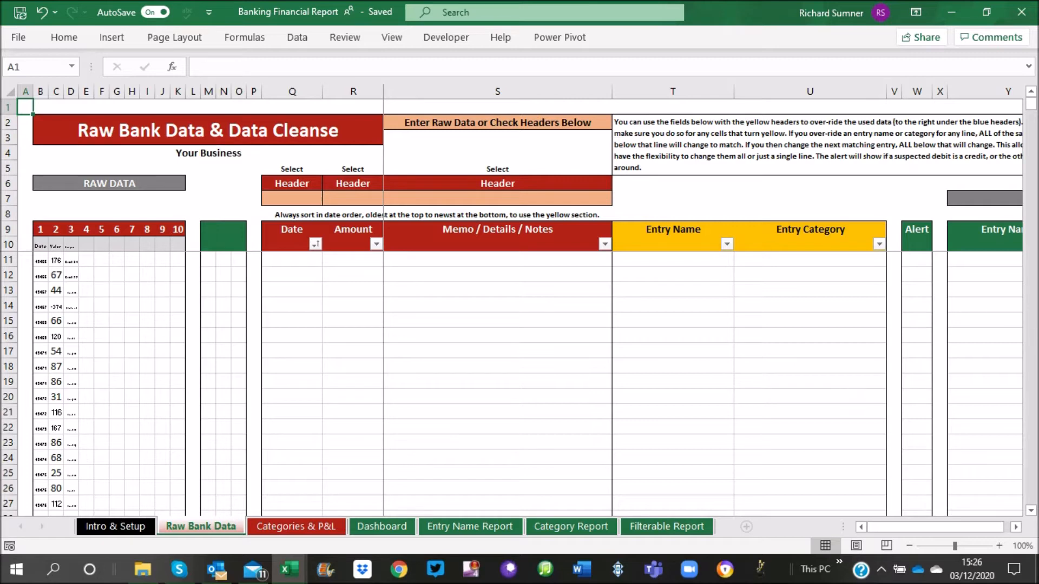
# Choose Date, Value and Description as the import headers in Q7, R7 and S7 respectively
pyautogui.click(292, 198)
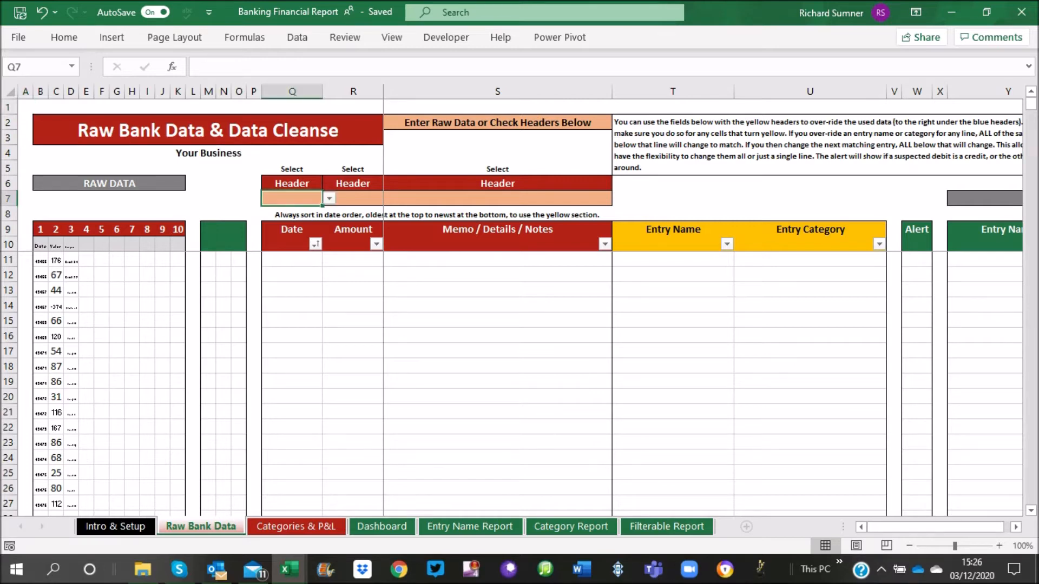
pyautogui.click(329, 199)
pyautogui.press('Return')
pyautogui.click(353, 198)
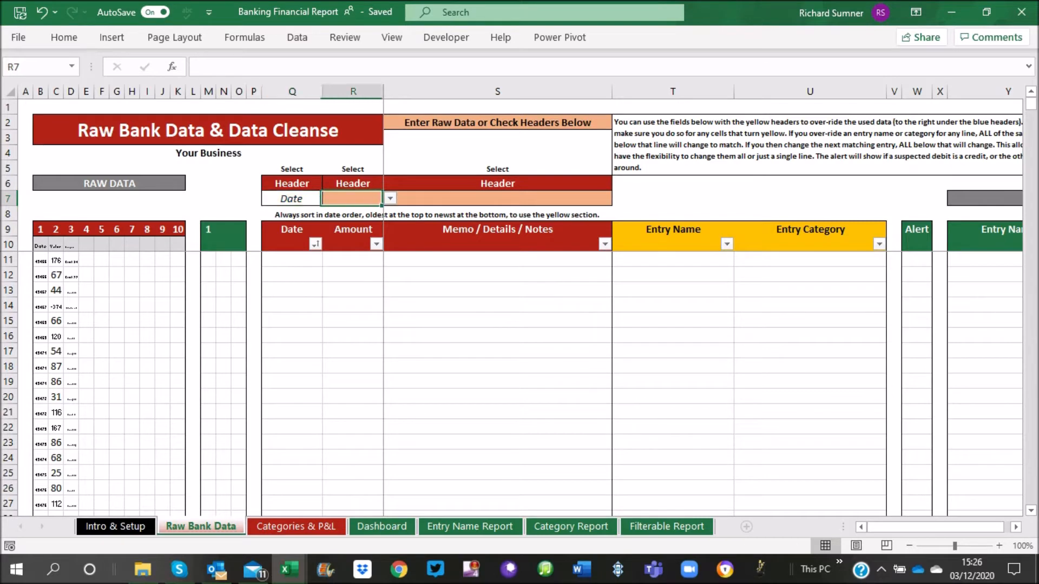
pyautogui.click(390, 198)
pyautogui.click(350, 232)
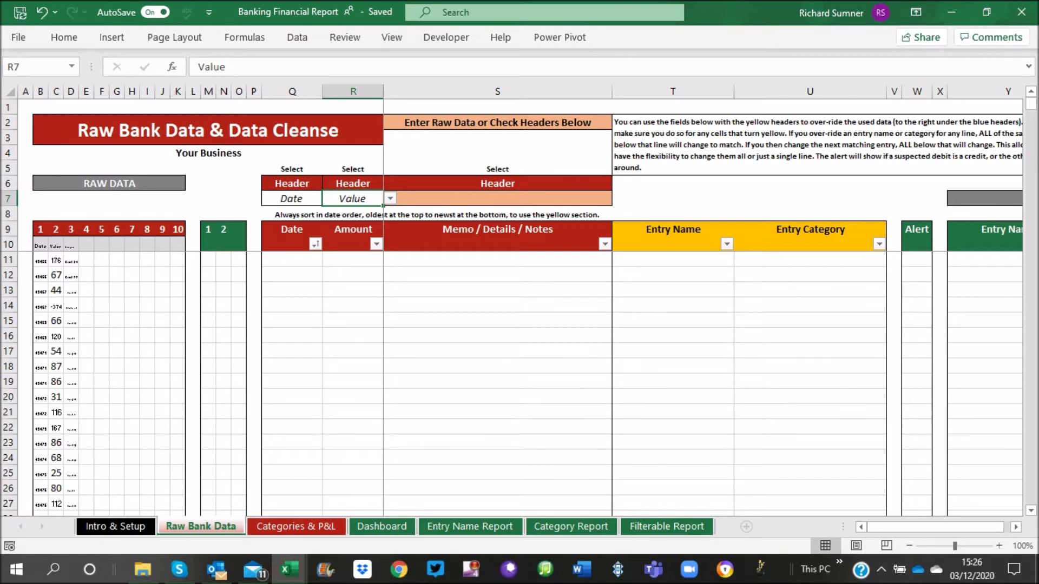
pyautogui.click(71, 244)
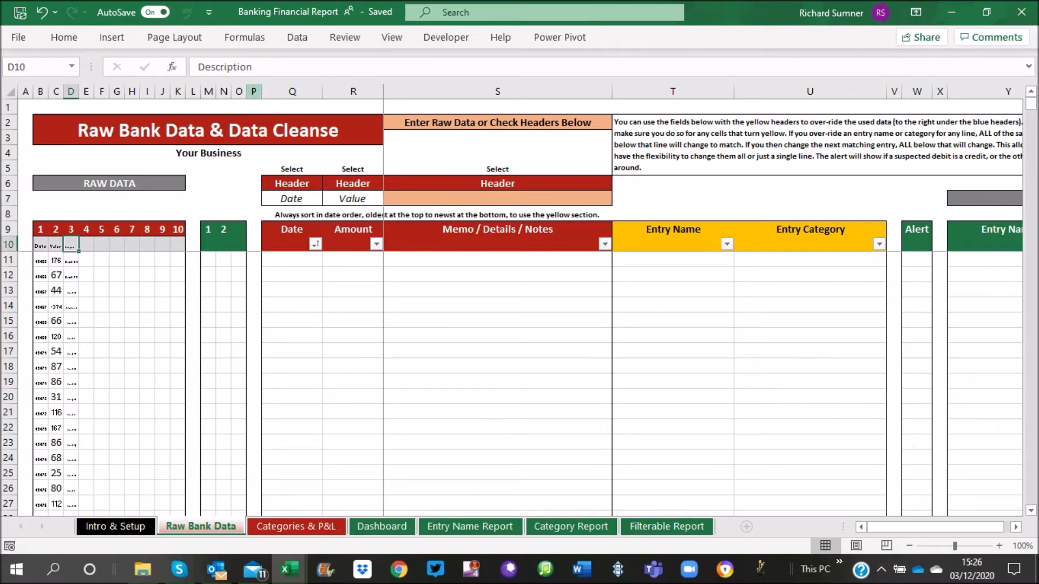
pyautogui.click(552, 199)
pyautogui.click(618, 198)
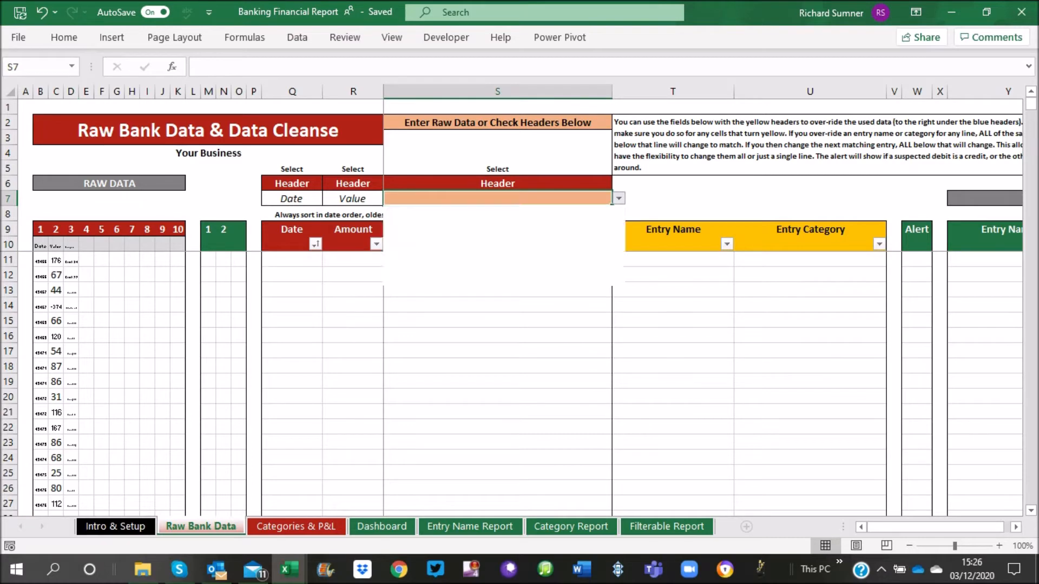
pyautogui.press('Return')
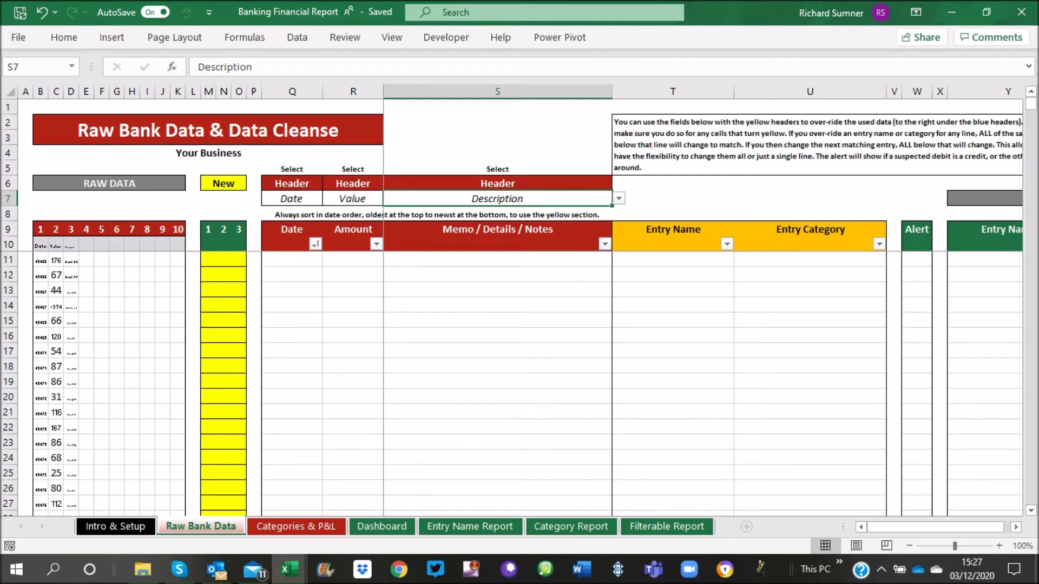
# Copy all the yellow New rows in columns M to O, from row 11 to row 1037
pyautogui.hotkey('ctrl', 'Home')
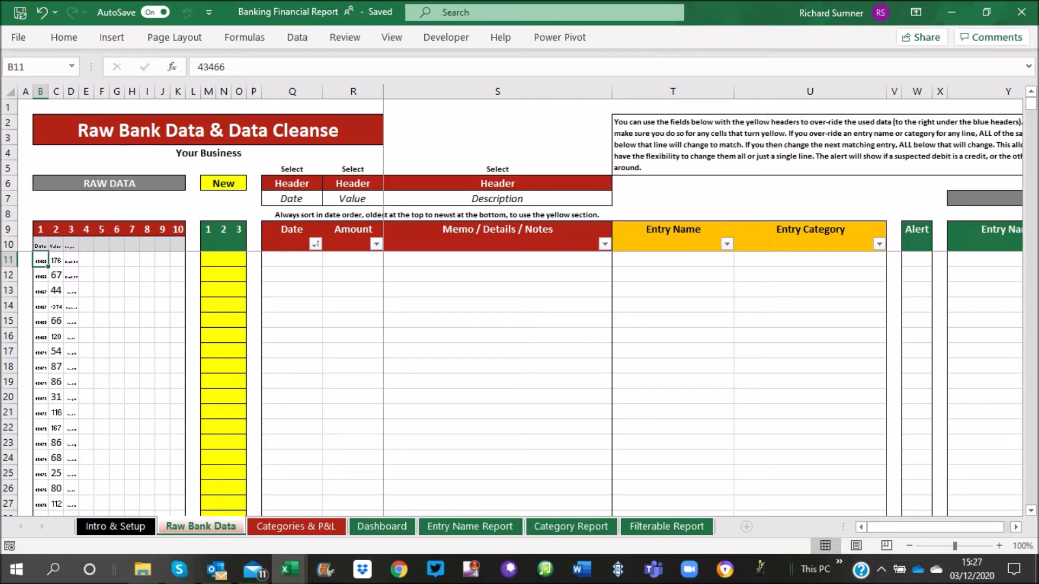
pyautogui.hotkey('ctrl', 'Down')
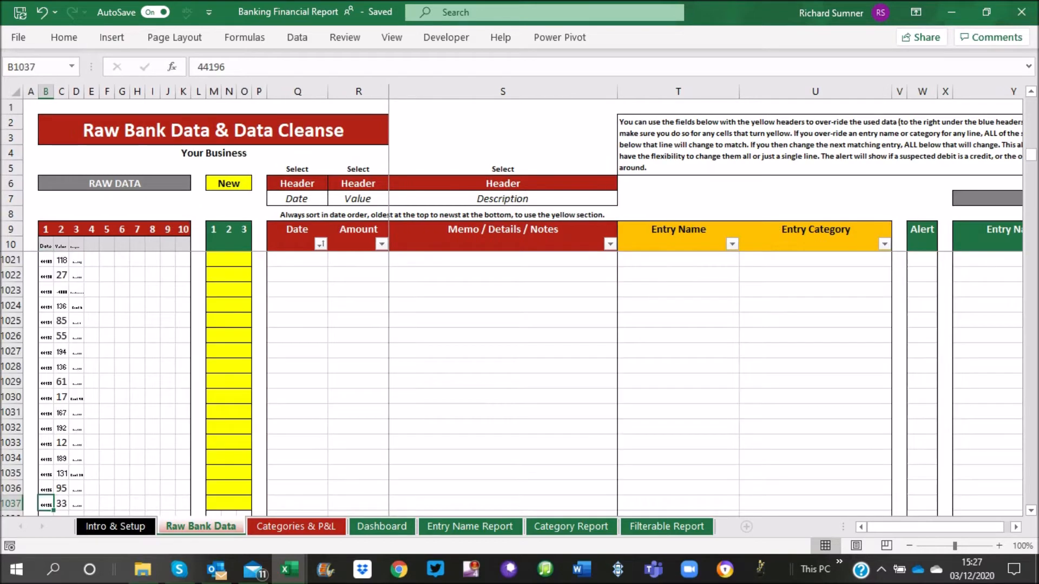
pyautogui.scroll(-2, 214, 412)
pyautogui.click(214, 412)
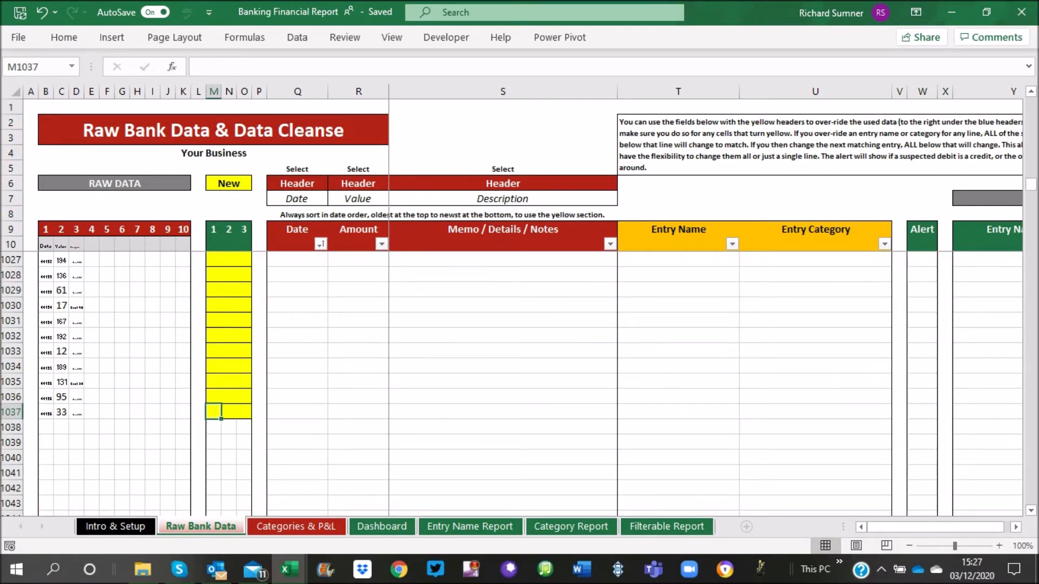
pyautogui.moveTo(213, 412); pyautogui.dragTo(244, 412)
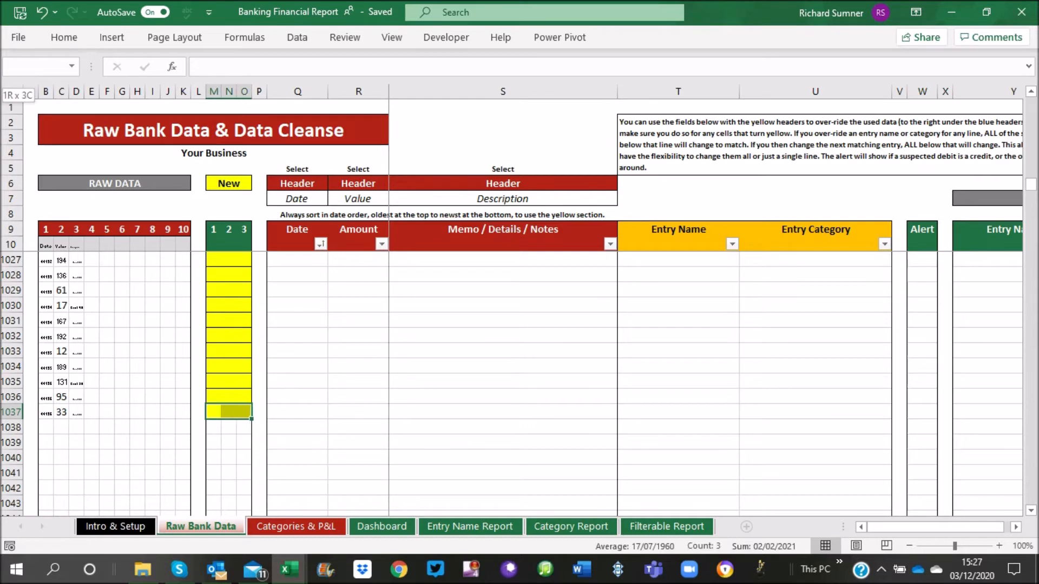
pyautogui.hotkey('ctrl', 'shift', 'Up')
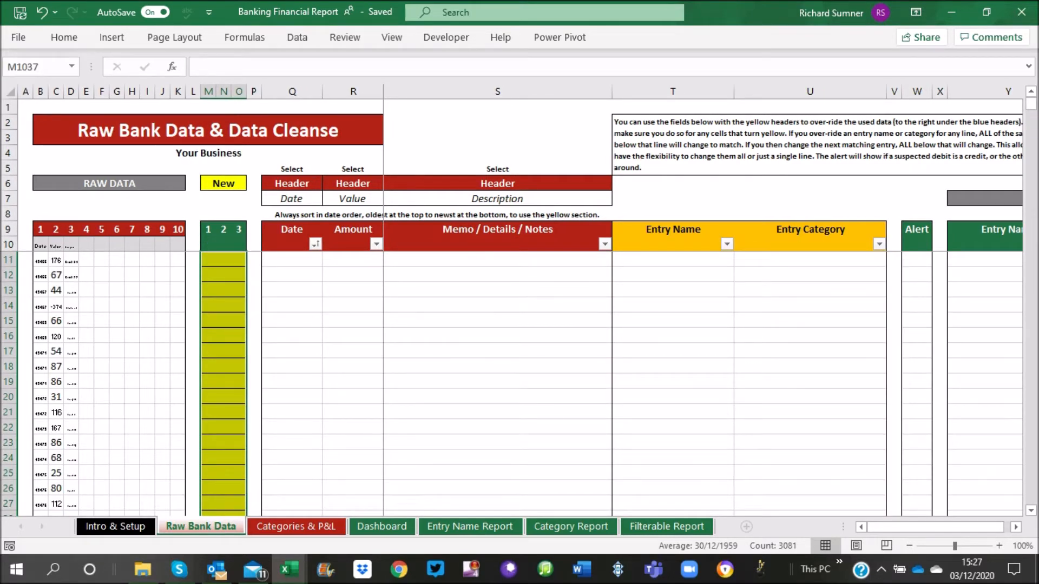
pyautogui.rightClick(212, 306)
pyautogui.click(253, 157)
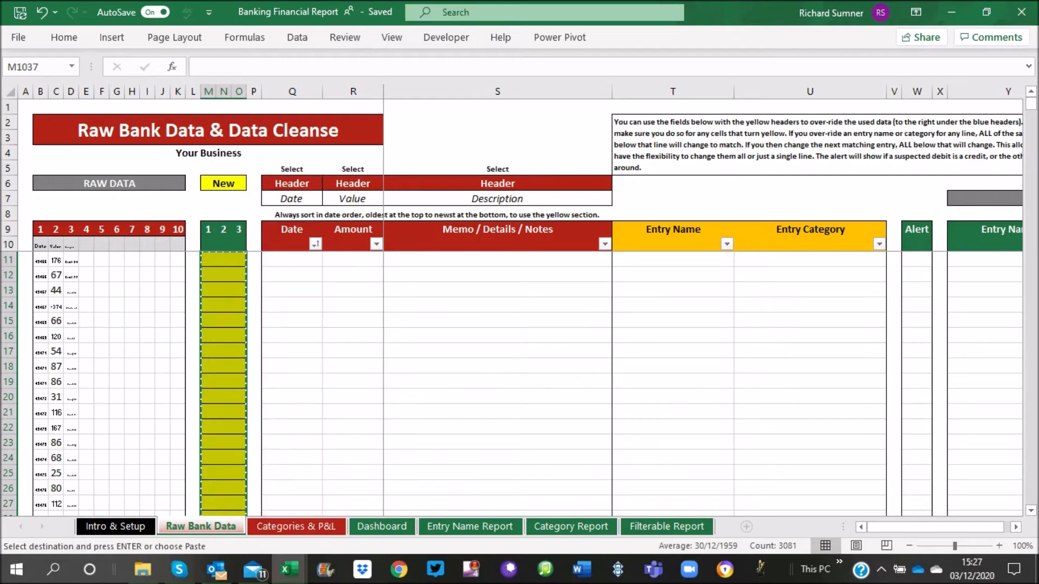
# Paste the copied rows as values under Date, Amount and Memo / Details / Notes, starting at Q11
pyautogui.click(292, 260)
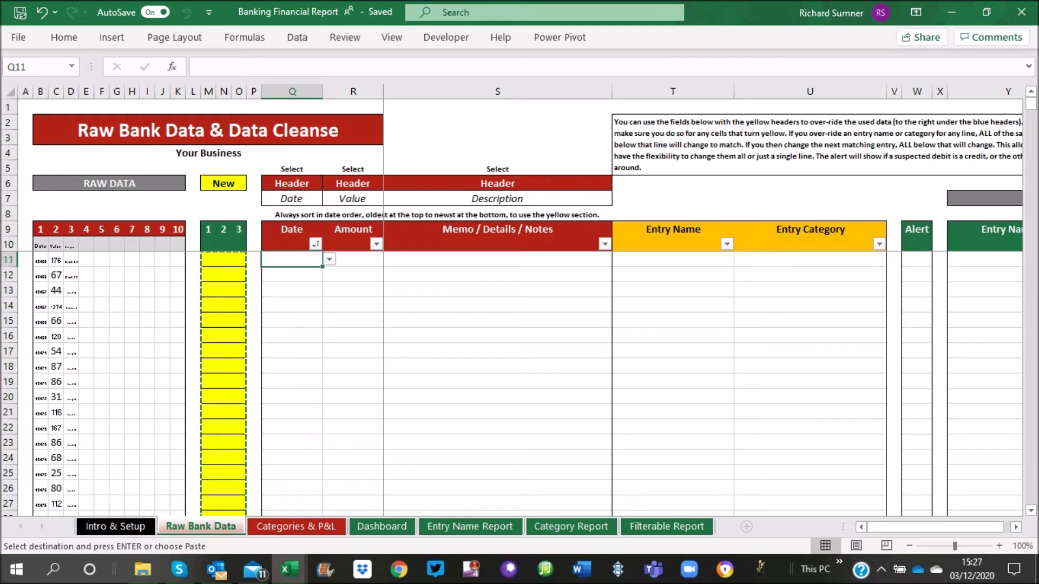
pyautogui.rightClick(292, 259)
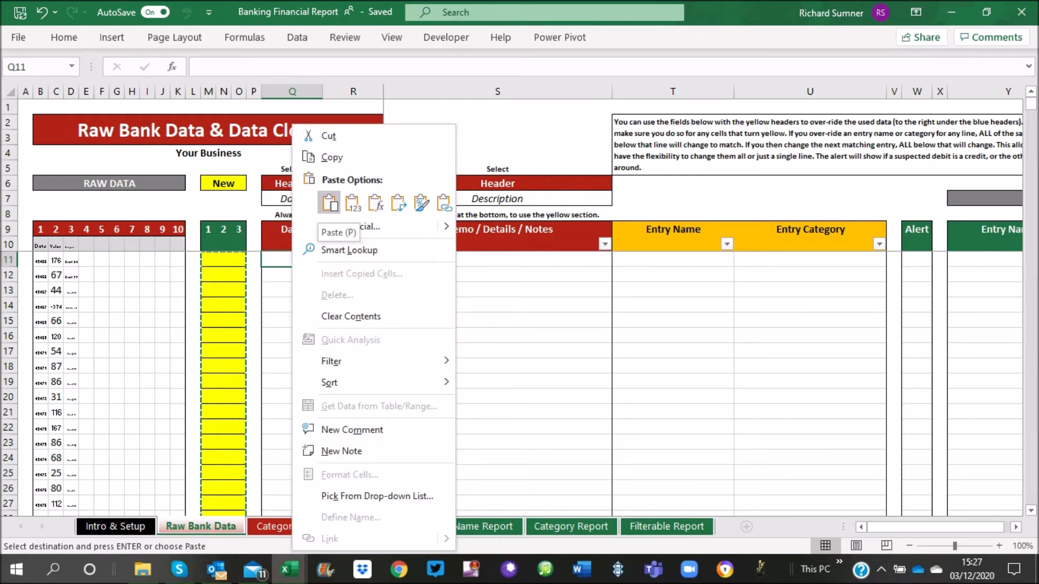
pyautogui.click(329, 203)
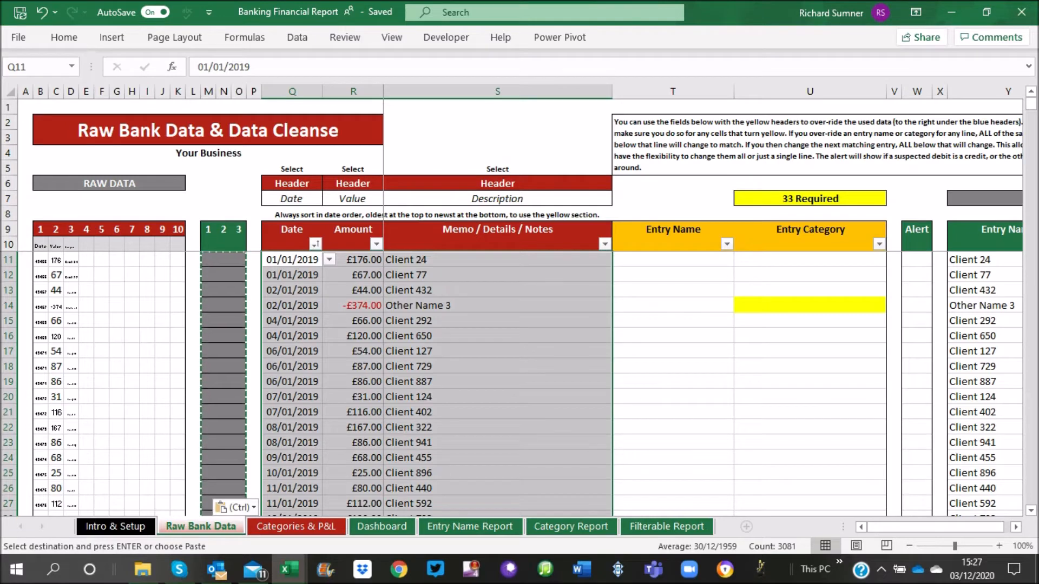
# Clear the Raw Data area from B10 to D1037, including its headers, and return to cell A1
pyautogui.click(40, 245)
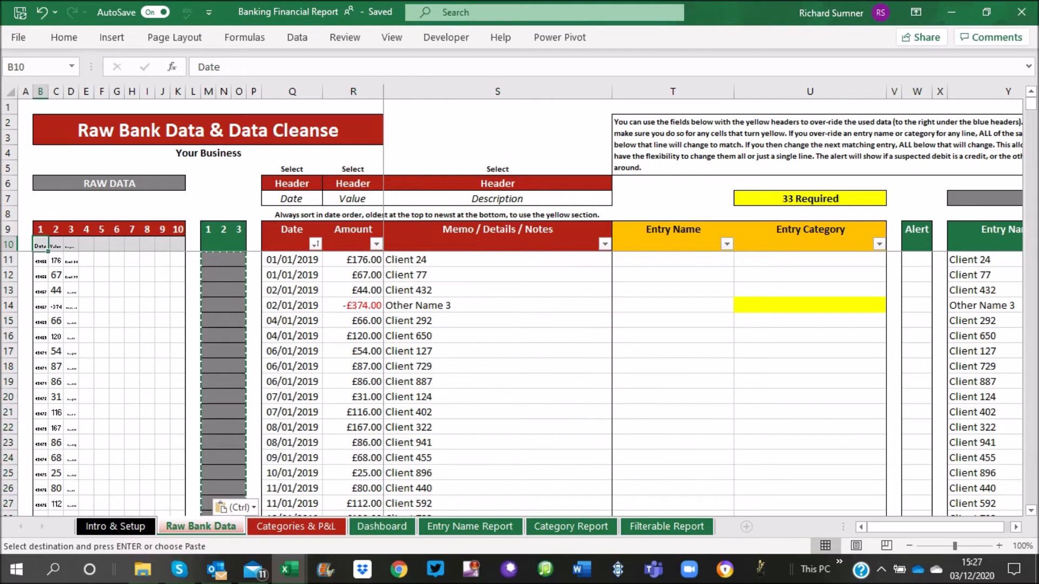
pyautogui.moveTo(40, 245); pyautogui.dragTo(73, 246)
pyautogui.hotkey('ctrl', 'shift', 'Down')
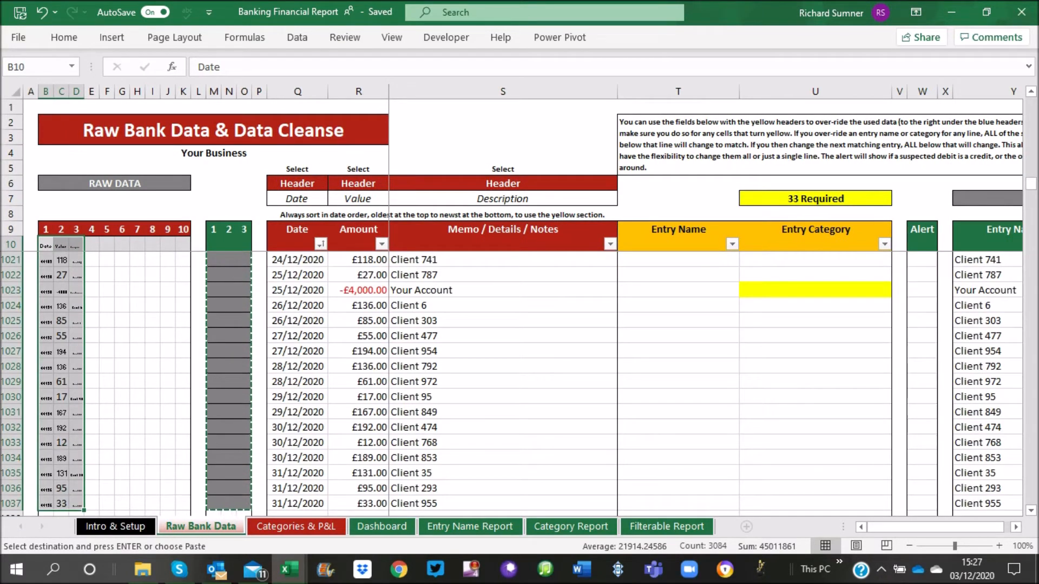
pyautogui.rightClick(75, 122)
pyautogui.click(109, 316)
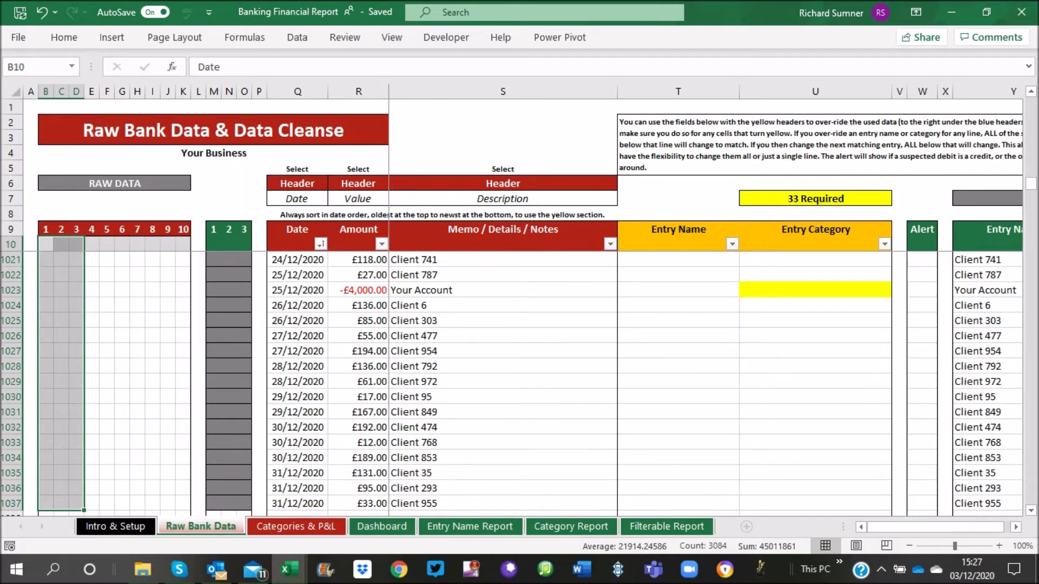
pyautogui.press('Right')
pyautogui.press('Left')
pyautogui.press('Down')
pyautogui.press('Down')
pyautogui.press('Up')
pyautogui.press('Up')
pyautogui.press('Left')
pyautogui.press('Up')
pyautogui.press('Up')
pyautogui.press('Up')
pyautogui.press('Up')
pyautogui.press('Up')
pyautogui.press('Up')
pyautogui.press('Up')
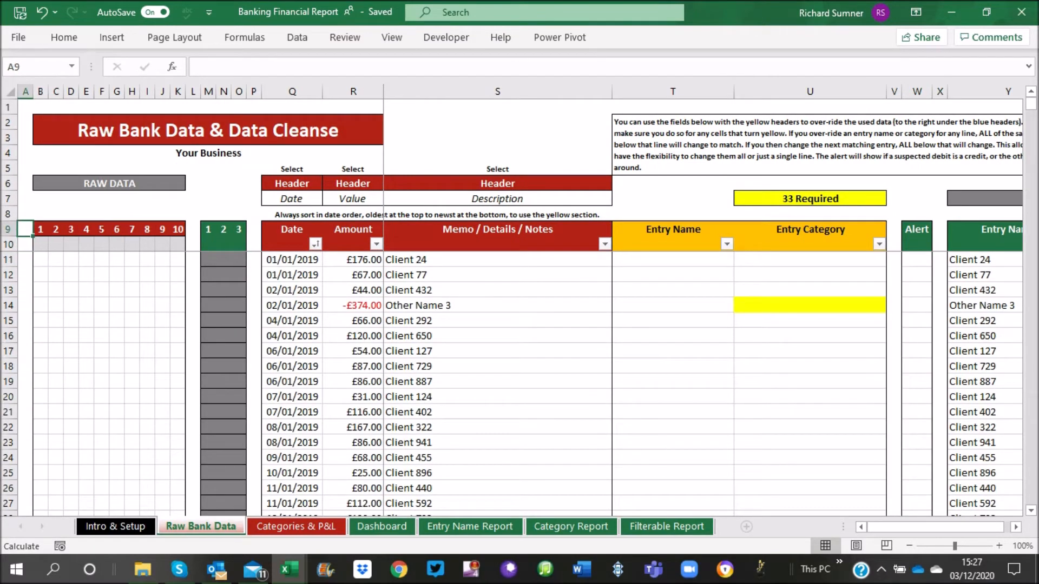
pyautogui.press('Up')
pyautogui.press('Up')
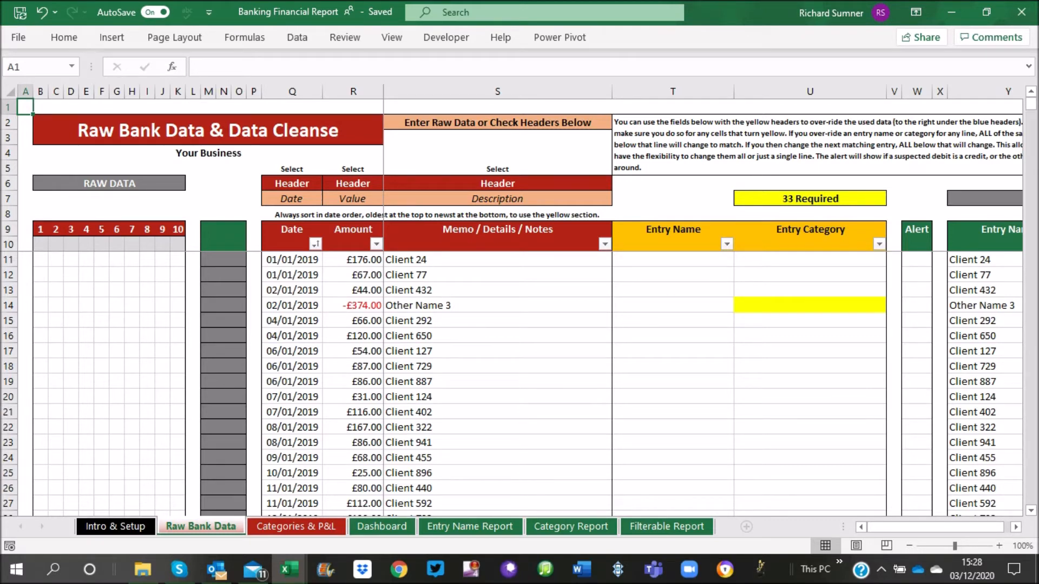
# Assign the entry category Advertising & Marketing (400) to the Other Name 3 transaction in row 14
pyautogui.moveTo(935, 527); pyautogui.dragTo(941, 527)
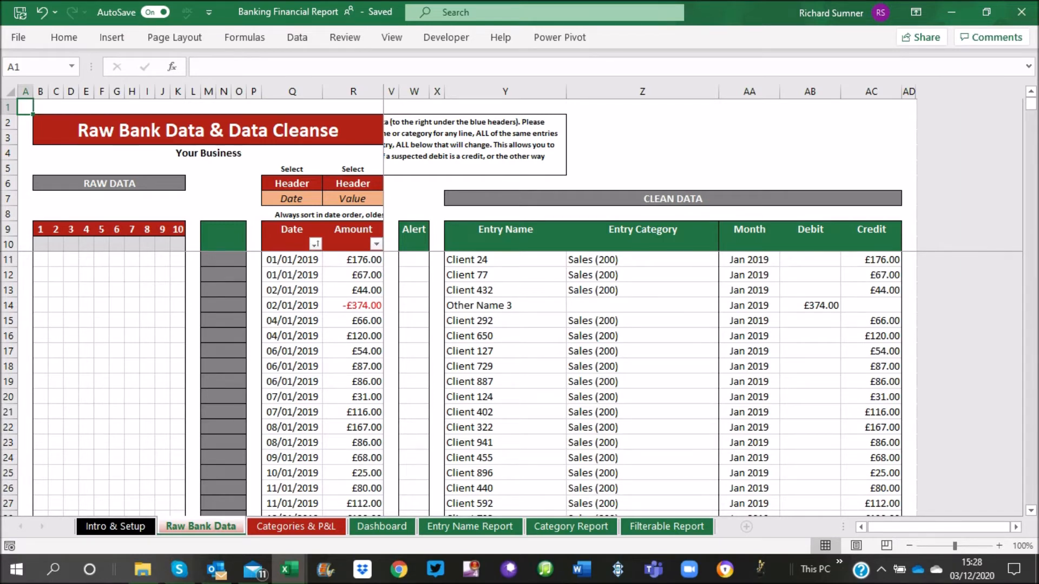
pyautogui.moveTo(941, 527); pyautogui.dragTo(939, 527)
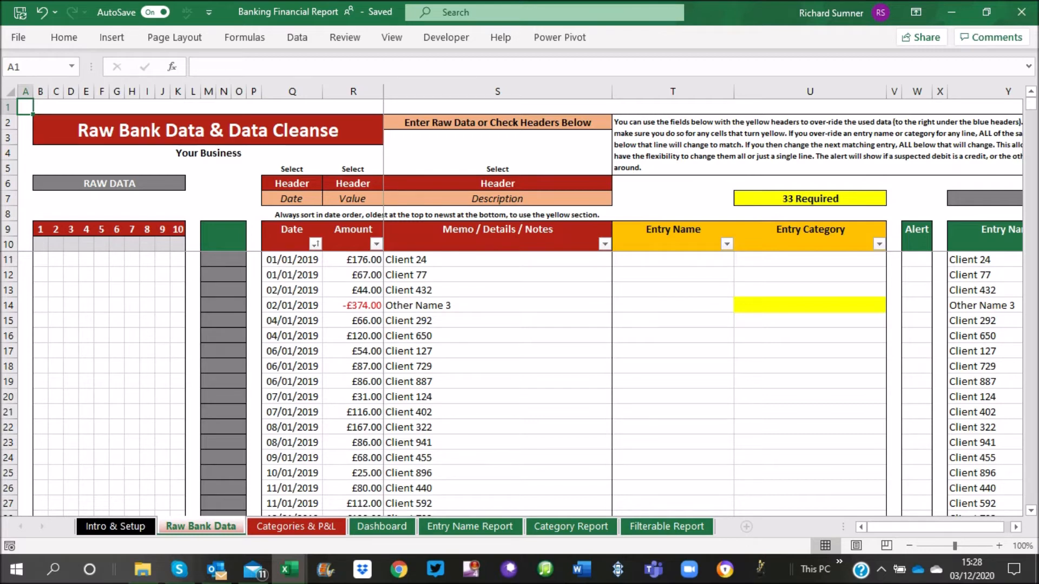
pyautogui.click(809, 306)
pyautogui.click(892, 305)
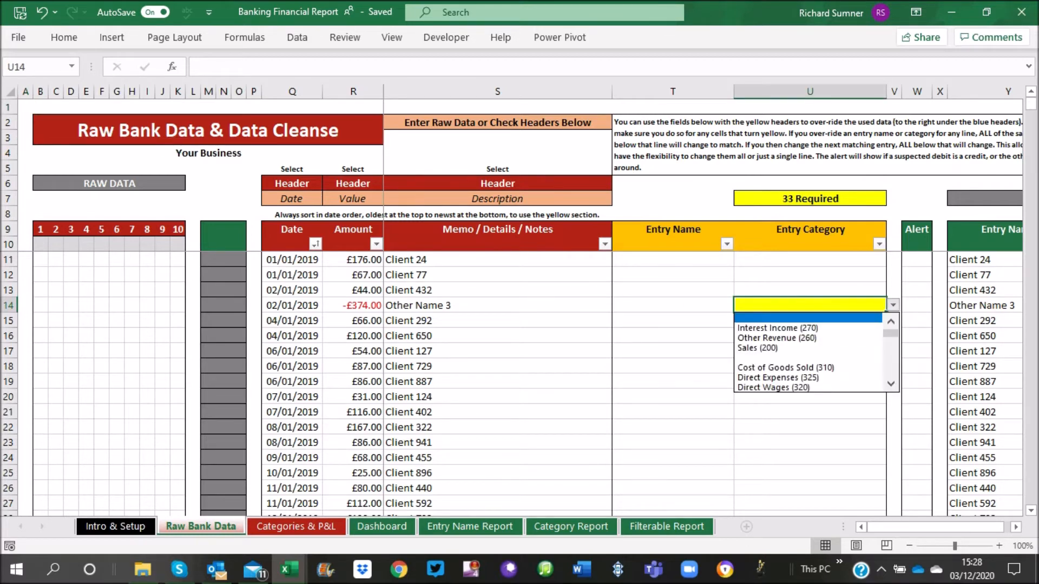
pyautogui.press('Down')
pyautogui.press('Down')
pyautogui.press('Down')
pyautogui.press('Down')
pyautogui.press('Down')
pyautogui.press('Down')
pyautogui.press('Down')
pyautogui.press('Down')
pyautogui.press('Down')
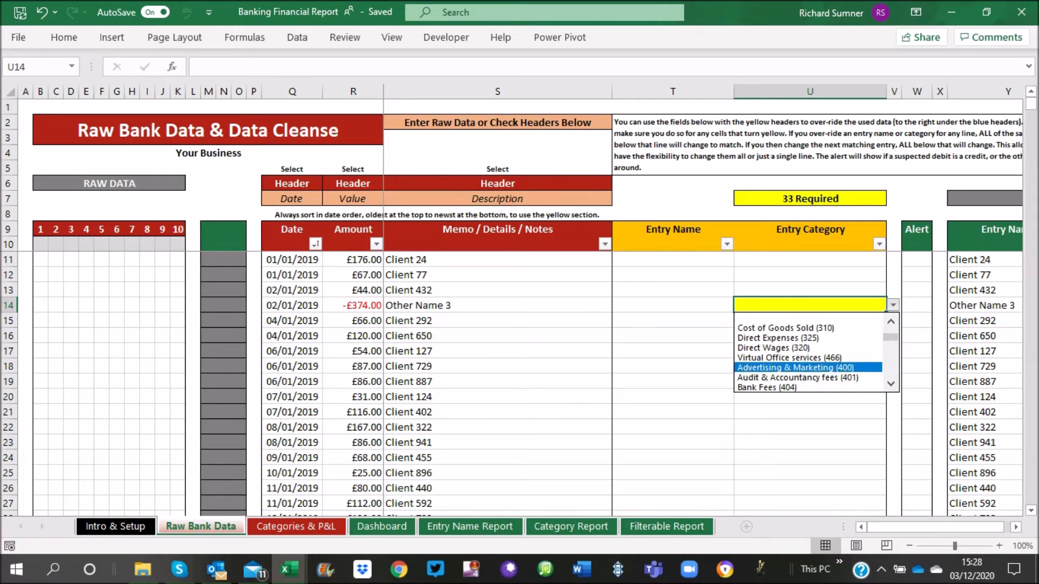
pyautogui.press('Return')
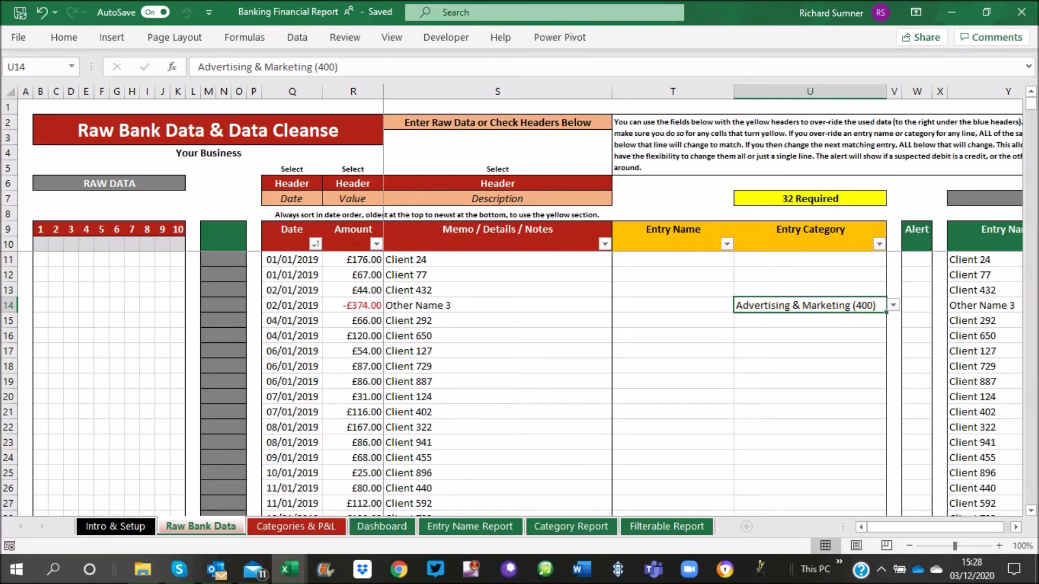
# Assign the entry category Consulting (412) to the Other Name 2 transaction in row 41
pyautogui.scroll(-8, 519, 384)
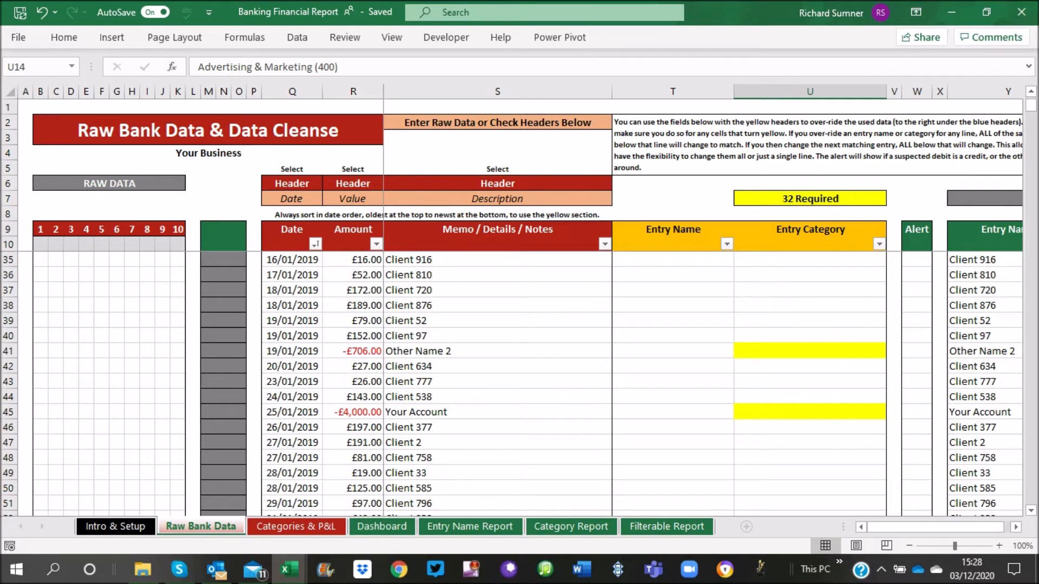
pyautogui.click(810, 351)
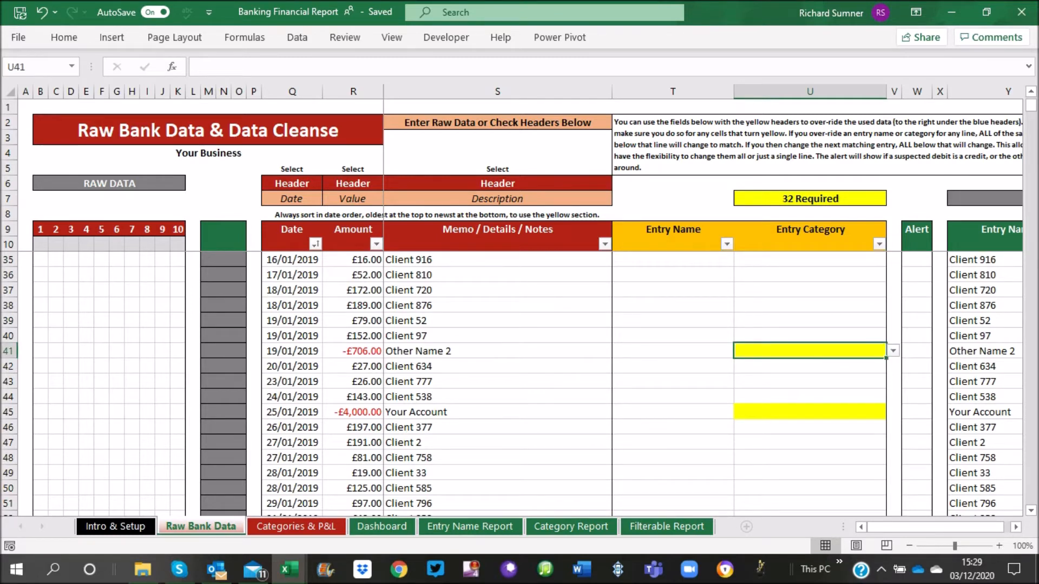
pyautogui.click(893, 351)
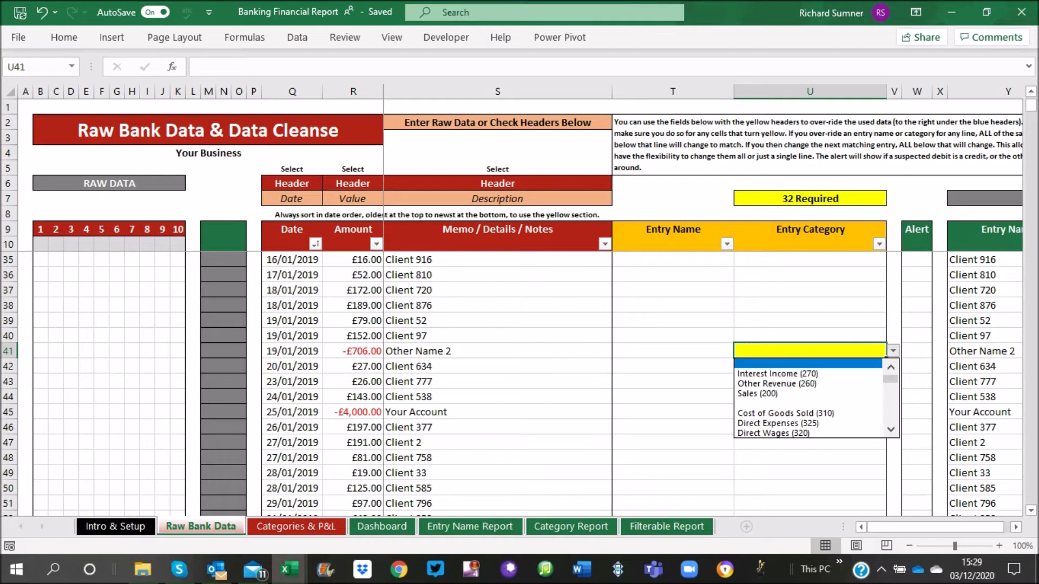
pyautogui.click(890, 430)
pyautogui.click(890, 430)
pyautogui.click(890, 429)
pyautogui.click(890, 430)
pyautogui.click(891, 430)
pyautogui.click(890, 430)
pyautogui.click(891, 429)
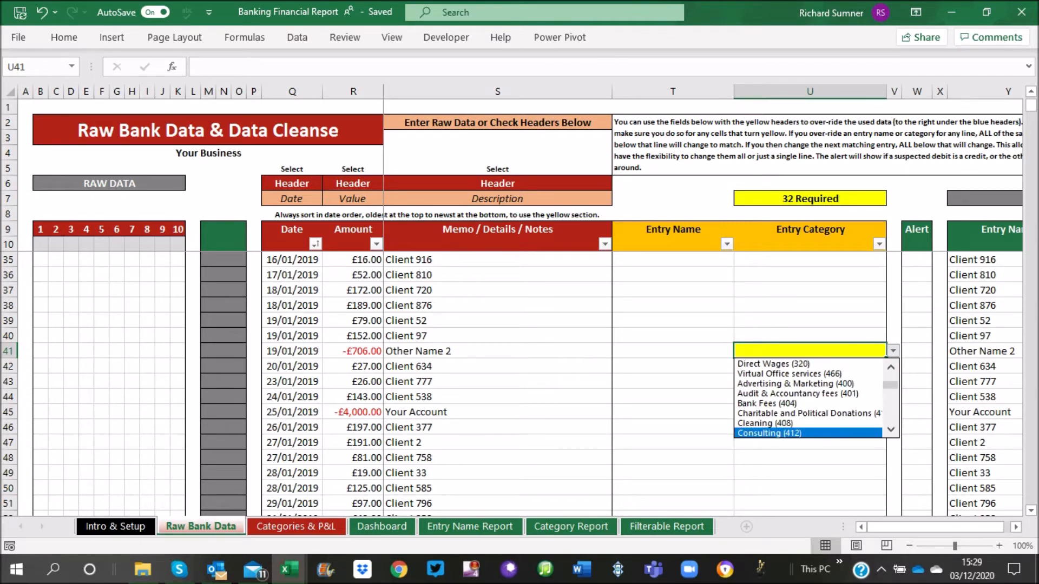
pyautogui.click(768, 433)
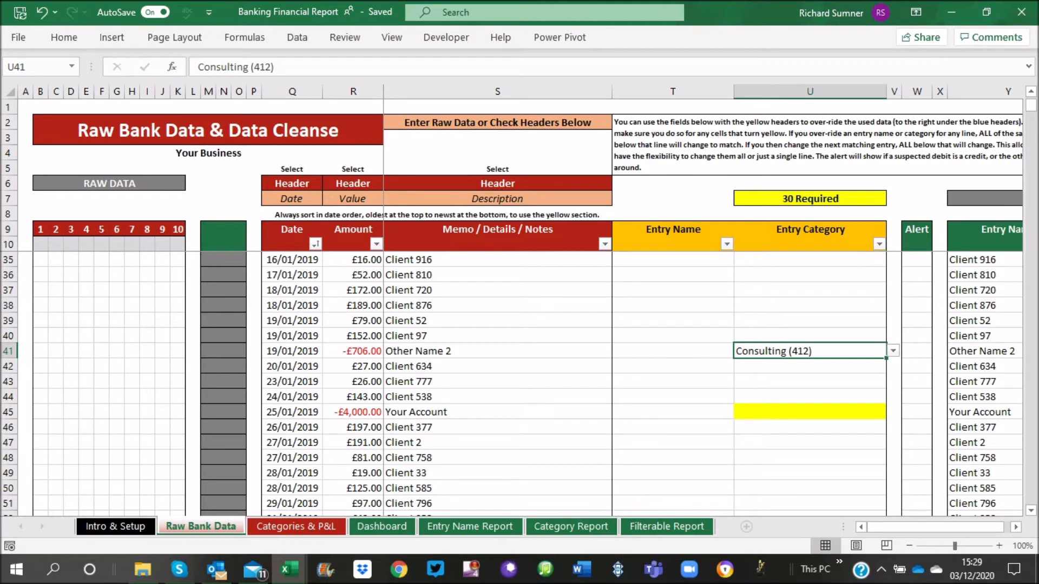
# Assign the entry category Direct Wages (320) to the Your Account transaction in row 45
pyautogui.click(810, 412)
pyautogui.click(892, 412)
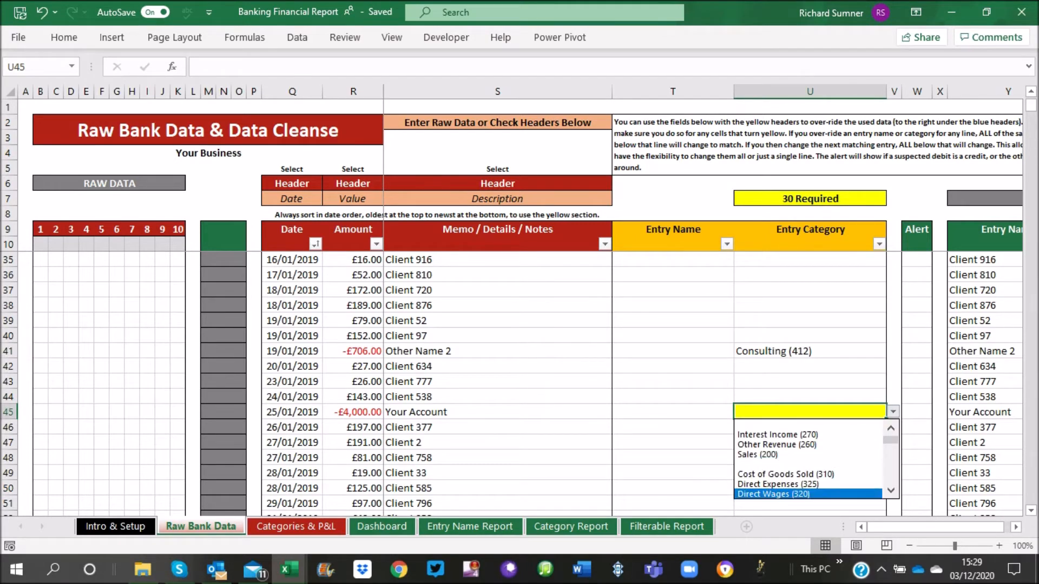
pyautogui.press('Return')
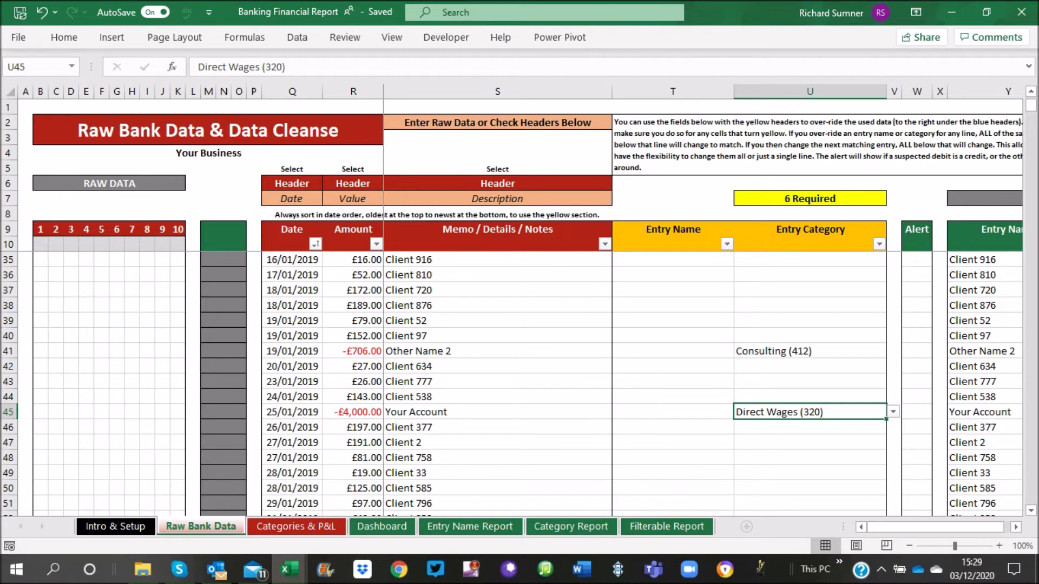
# Check the clean-data entry category carried over to the Your Account transaction in row 92
pyautogui.scroll(-6, 581, 385)
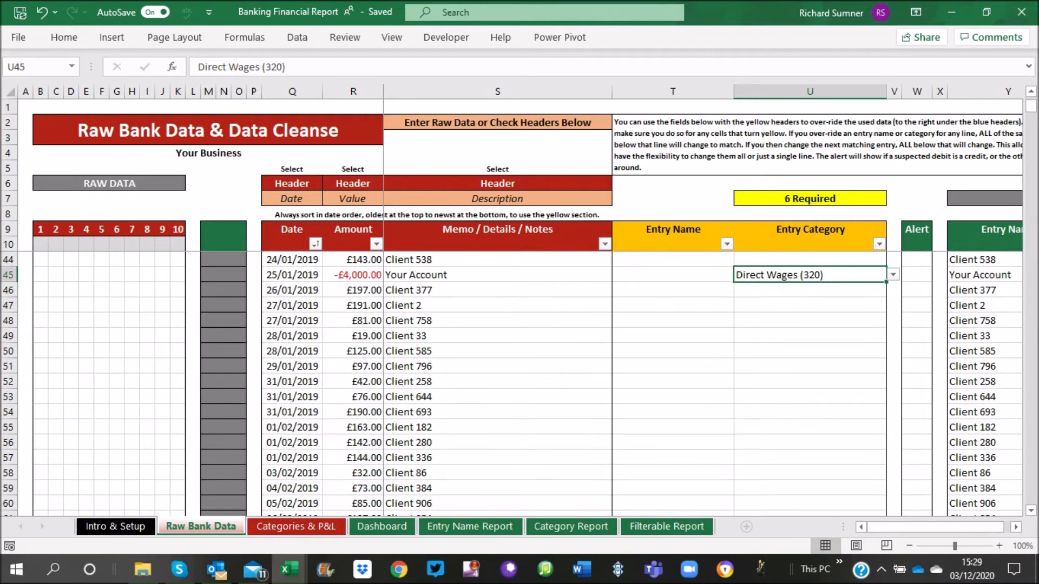
pyautogui.scroll(-12, 581, 385)
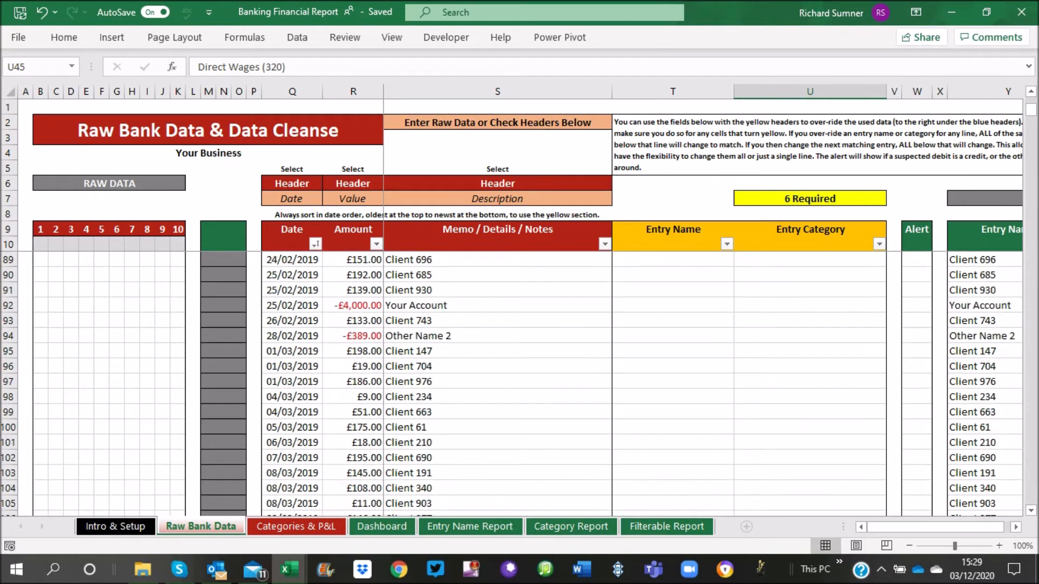
pyautogui.scroll(1, 581, 384)
pyautogui.click(810, 351)
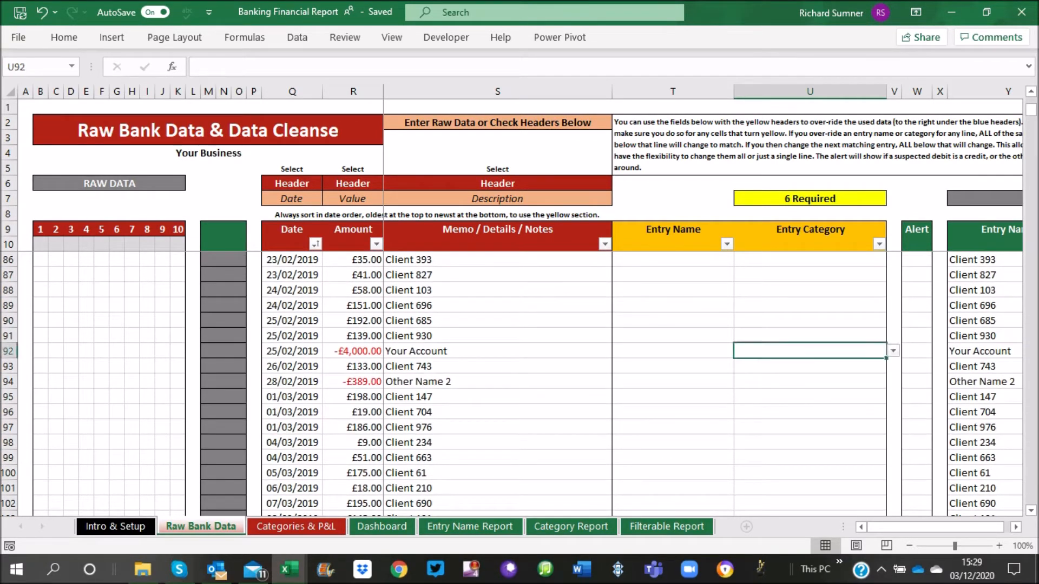
pyautogui.press('Right')
pyautogui.press('Right')
pyautogui.press('Right')
pyautogui.press('Right')
pyautogui.press('Right')
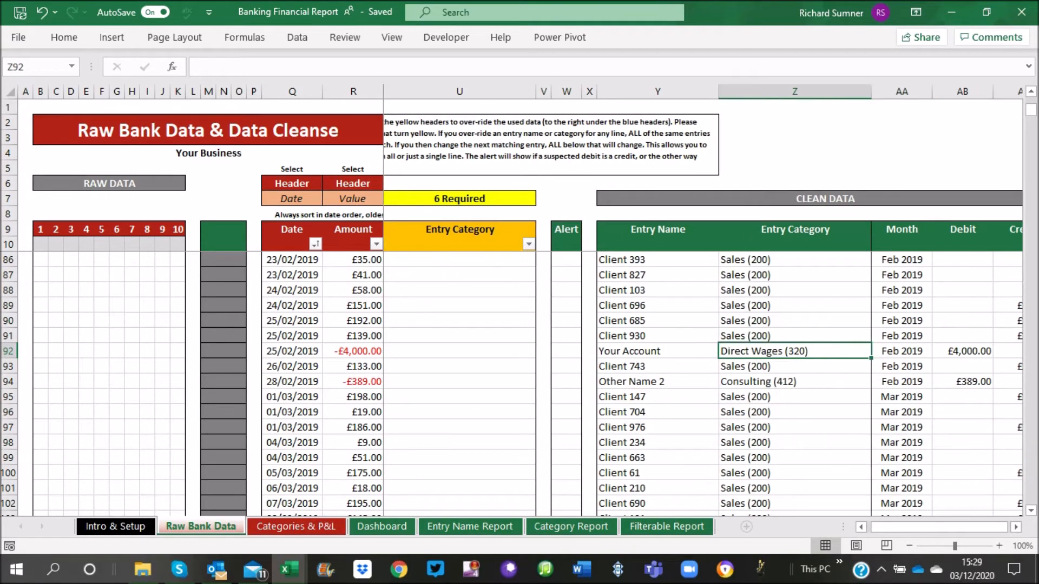
# Return to the override Entry Category cell in row 92 and view its available choices without selecting one
pyautogui.press('Left')
pyautogui.press('Left')
pyautogui.press('Left')
pyautogui.press('Left')
pyautogui.press('Left')
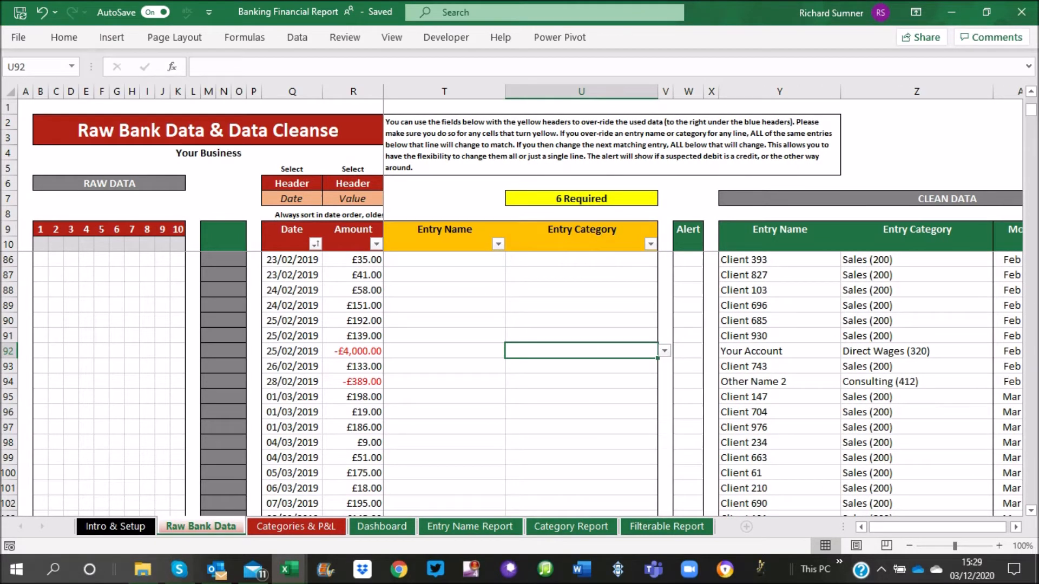
pyautogui.hotkey('alt', 'Down')
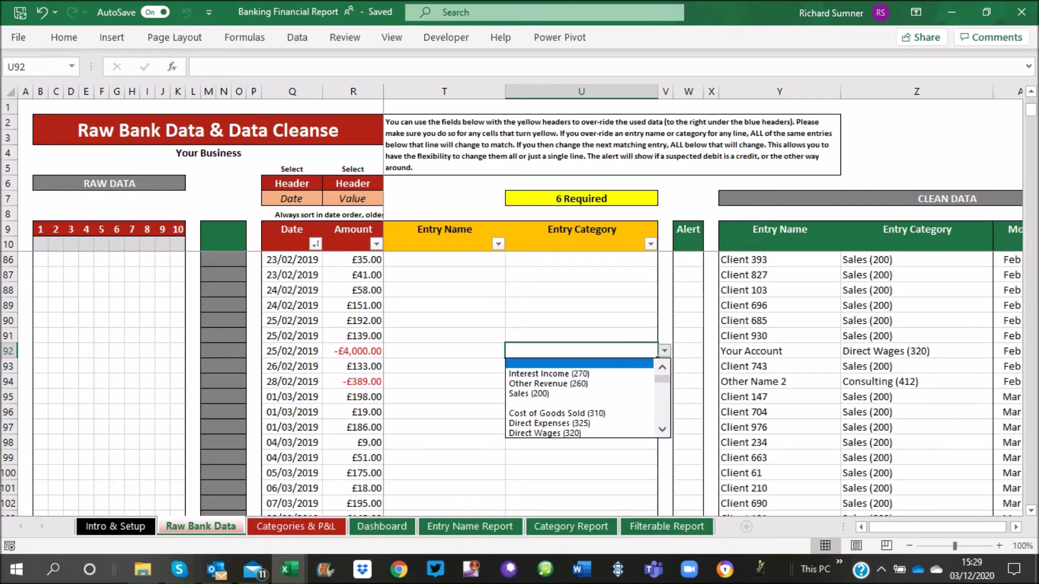
pyautogui.press('Escape')
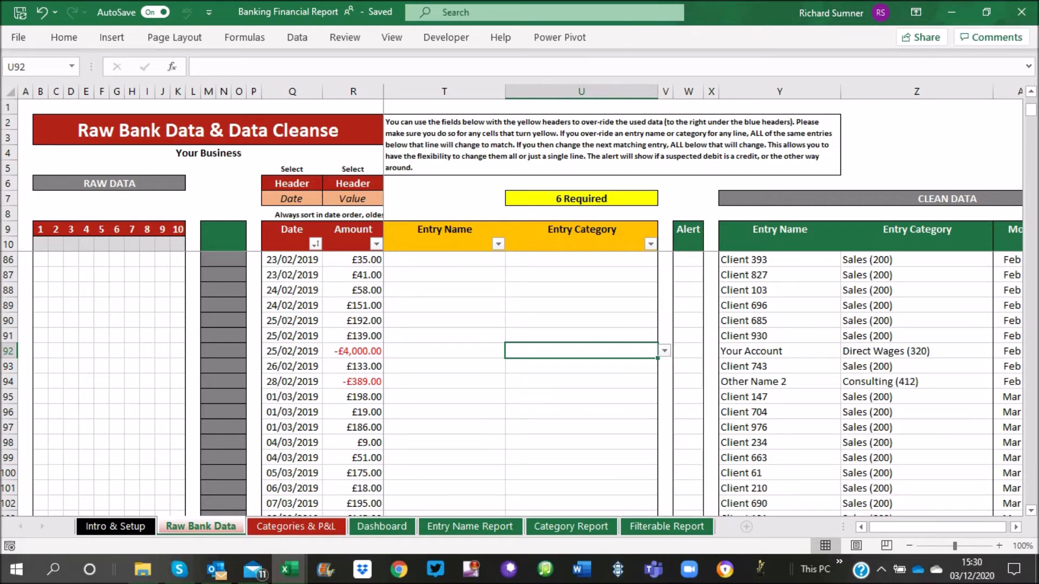
pyautogui.moveTo(937, 527); pyautogui.dragTo(934, 527)
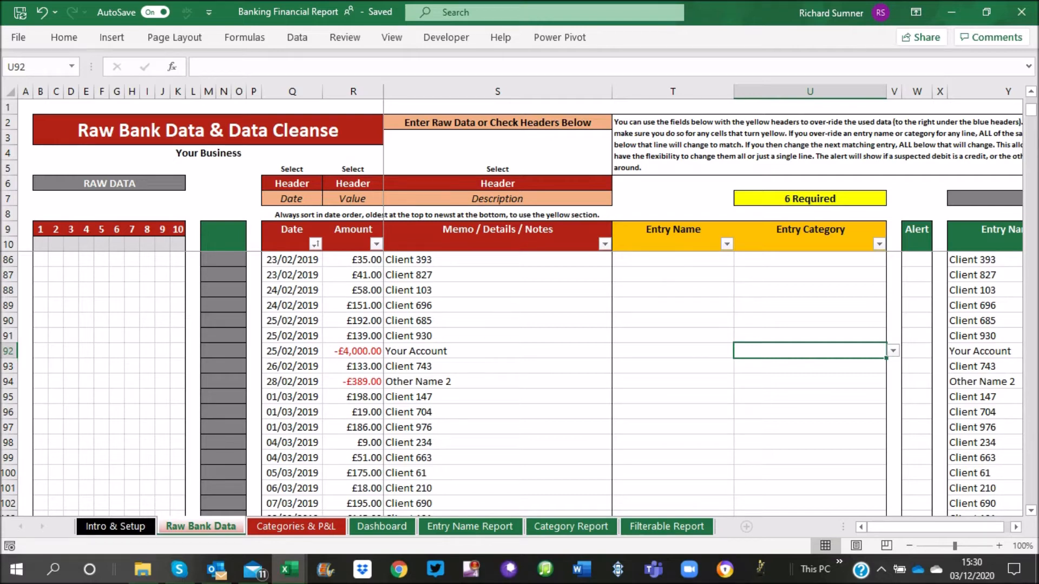
# Assign the entry category Cleaning (408) to the Other Name 5 transaction in row 121
pyautogui.scroll(15, 519, 384)
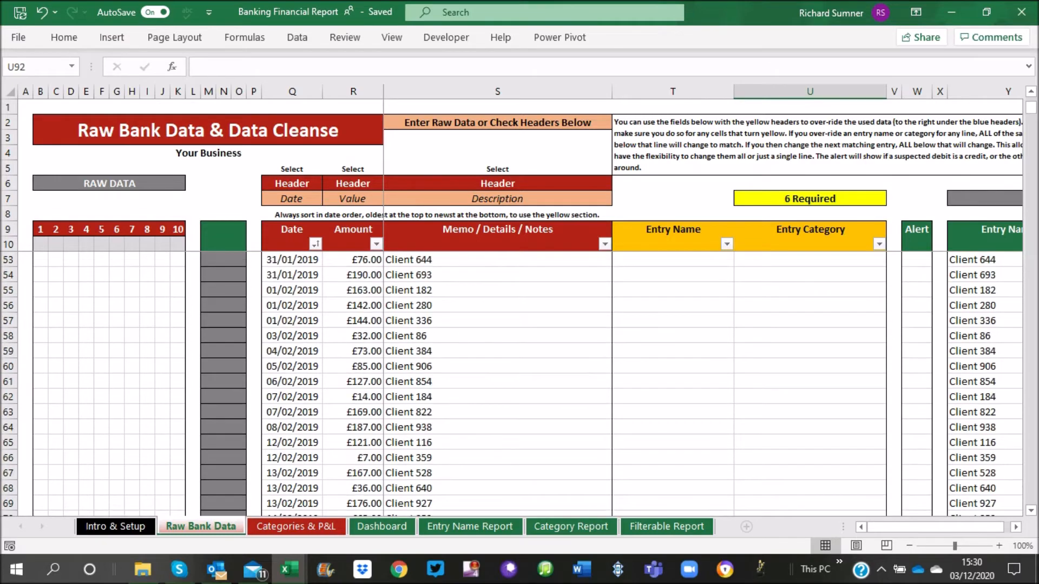
pyautogui.scroll(-4, 519, 384)
pyautogui.scroll(-20, 511, 385)
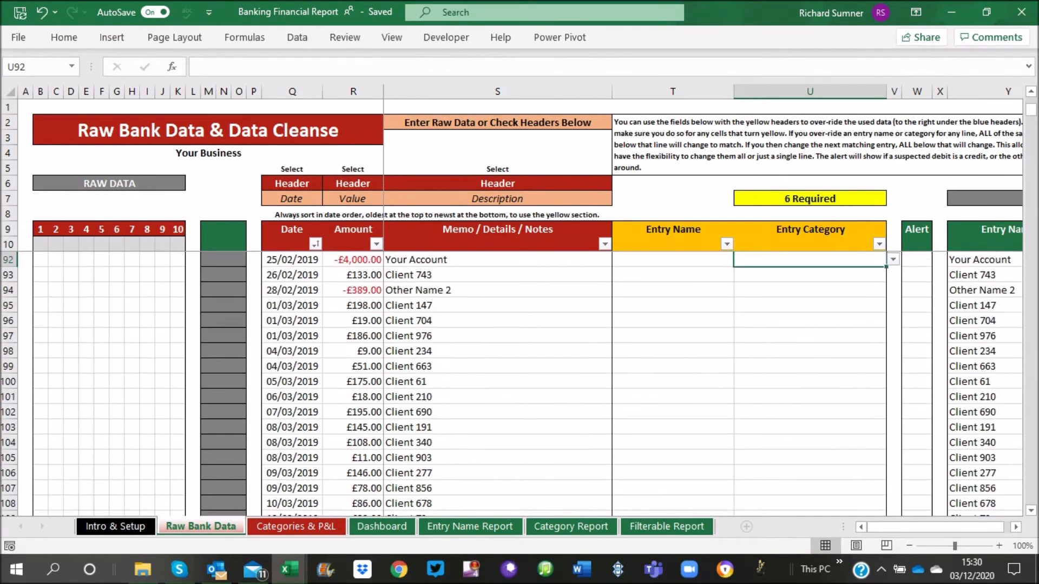
pyautogui.scroll(2, 573, 384)
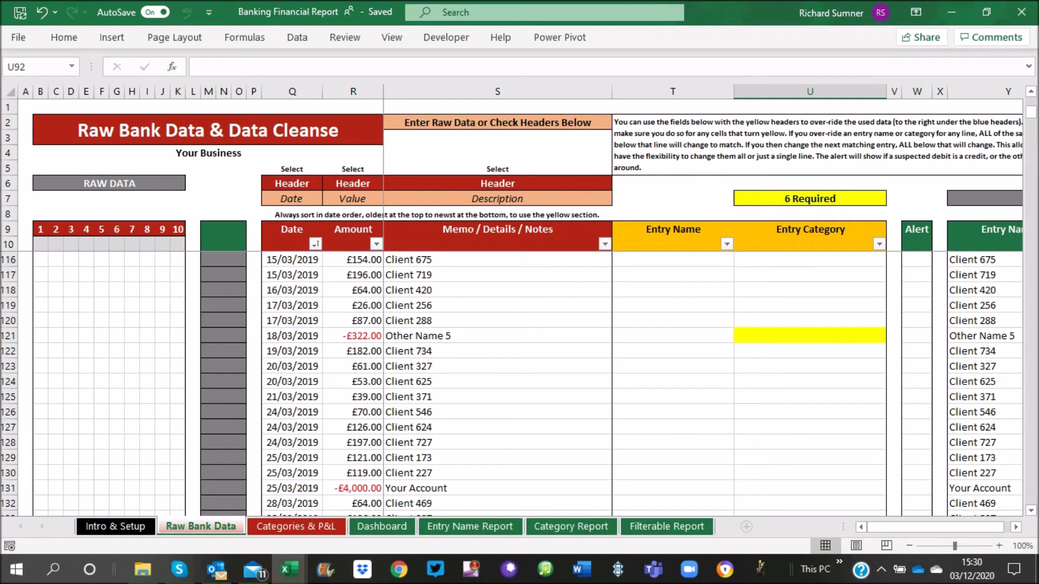
pyautogui.click(810, 335)
pyautogui.hotkey('alt', 'Down')
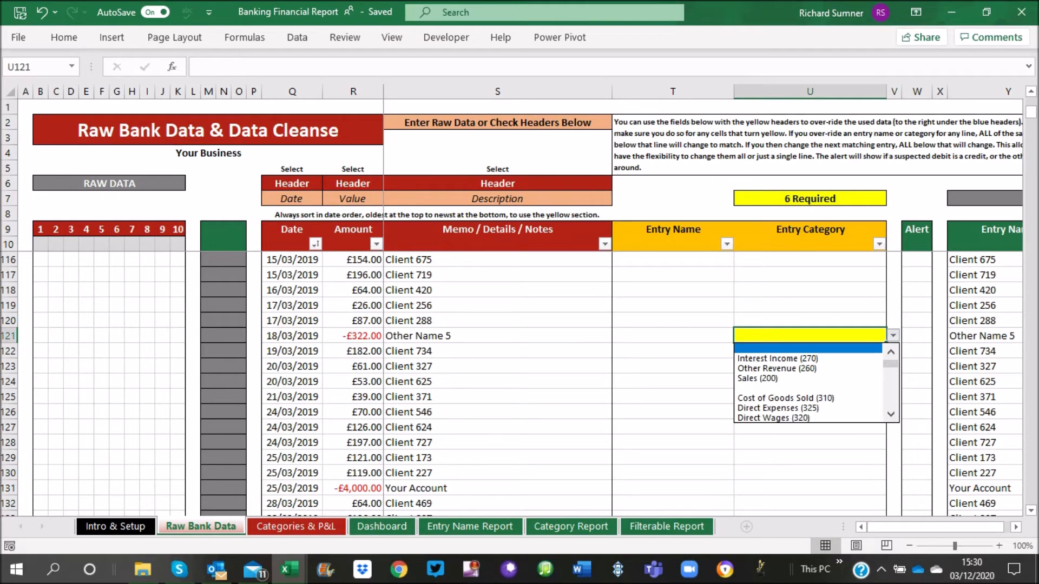
pyautogui.scroll(-2, 808, 383)
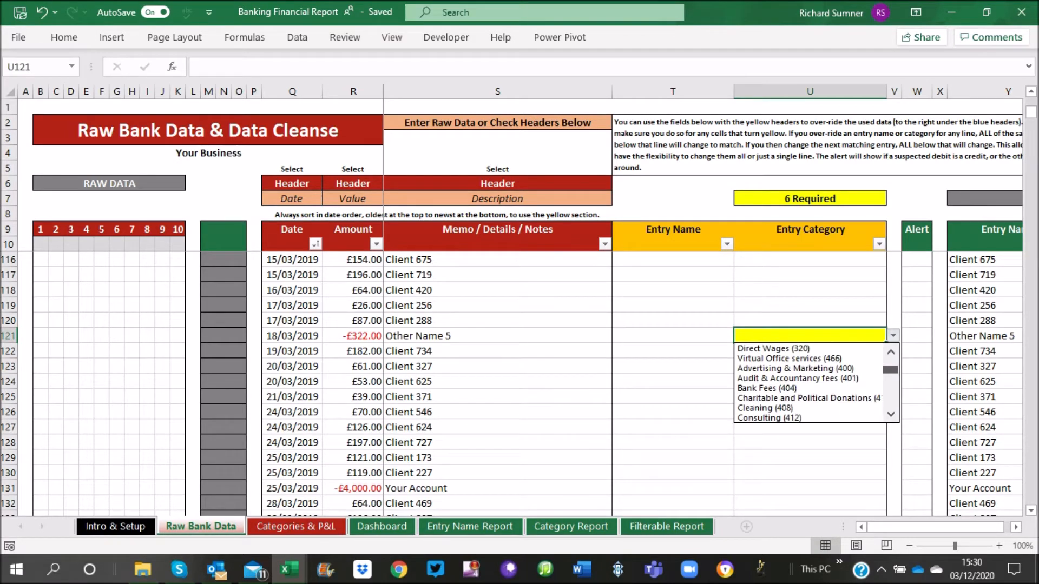
pyautogui.scroll(-2, 809, 383)
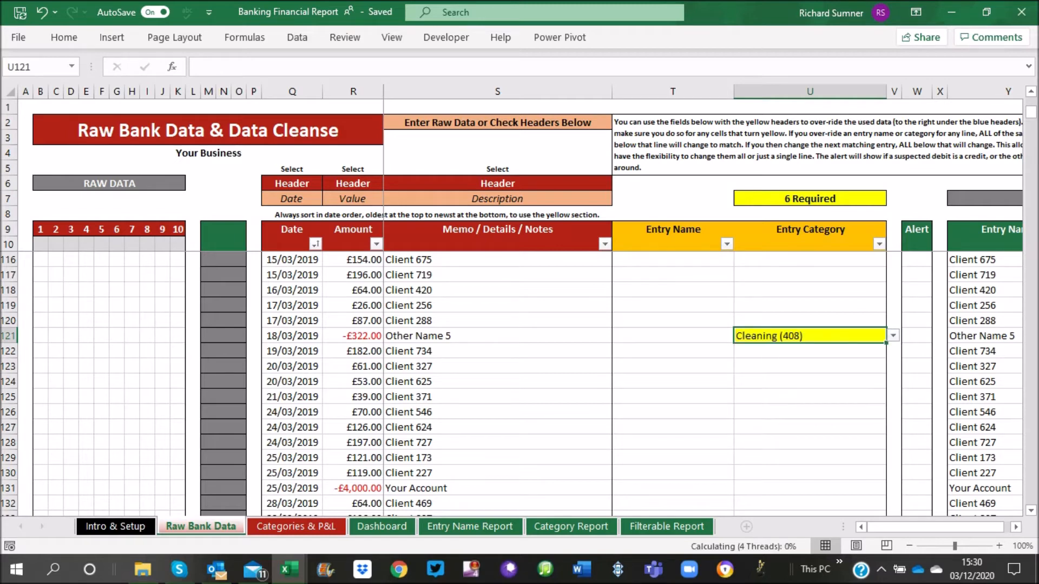
# Assign the entry category Virtual Office services (466) to the Other Name 4 transaction in row 600
pyautogui.scroll(-4, 519, 378)
pyautogui.scroll(-14, 573, 384)
pyautogui.scroll(-20, 573, 384)
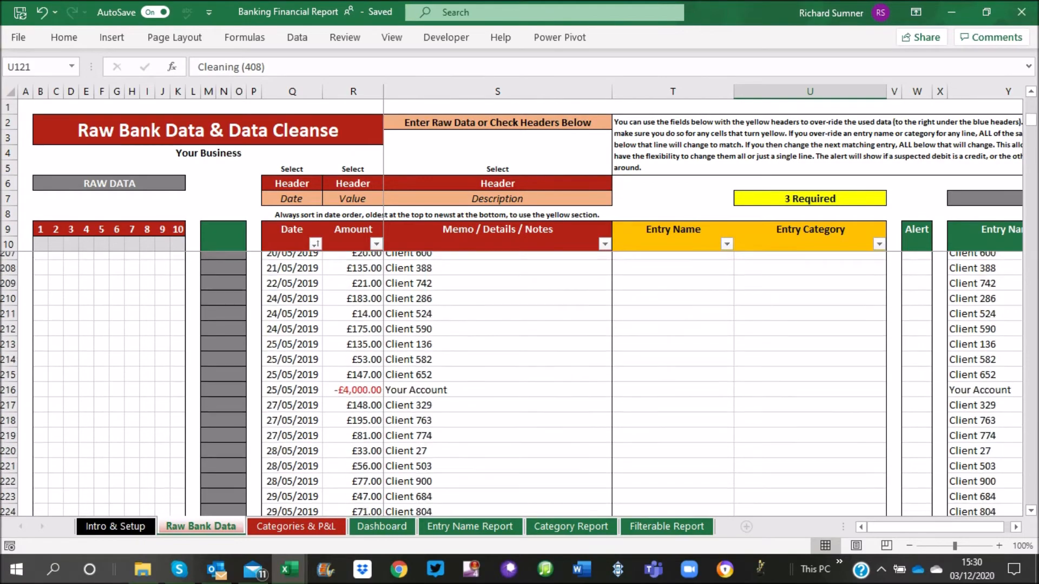
pyautogui.scroll(-20, 574, 384)
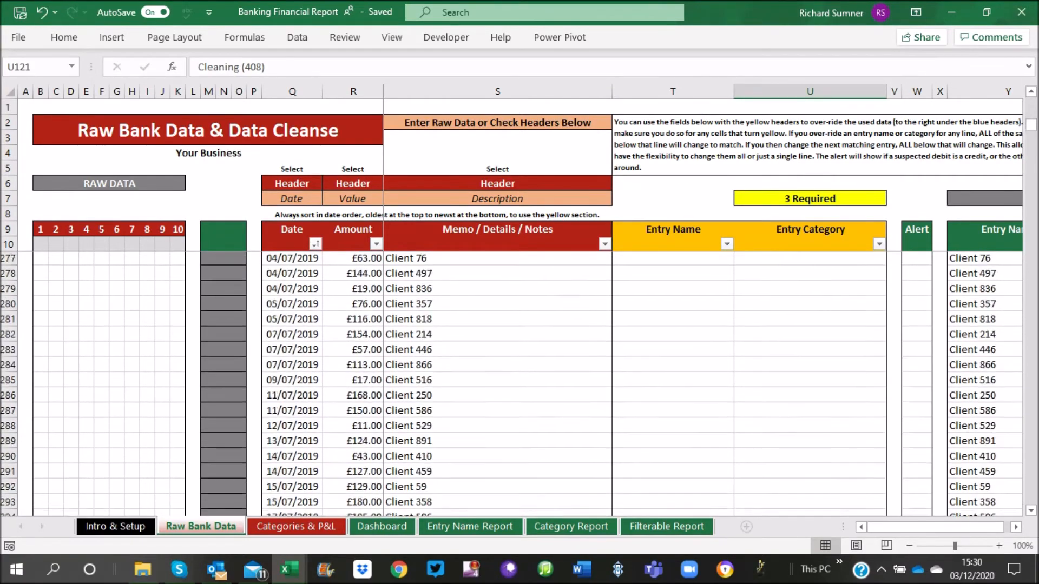
pyautogui.scroll(-20, 574, 384)
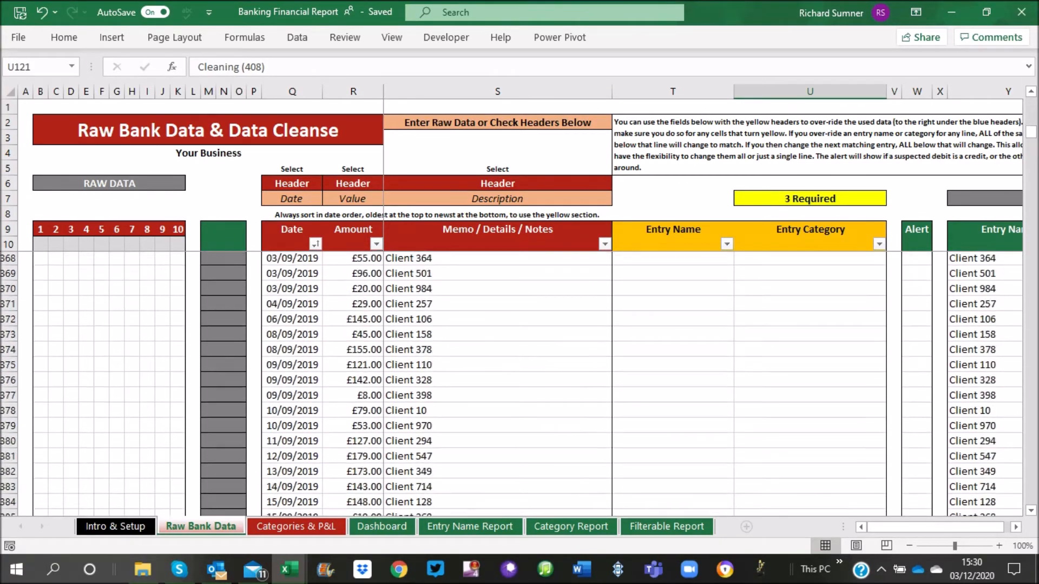
pyautogui.scroll(-20, 573, 384)
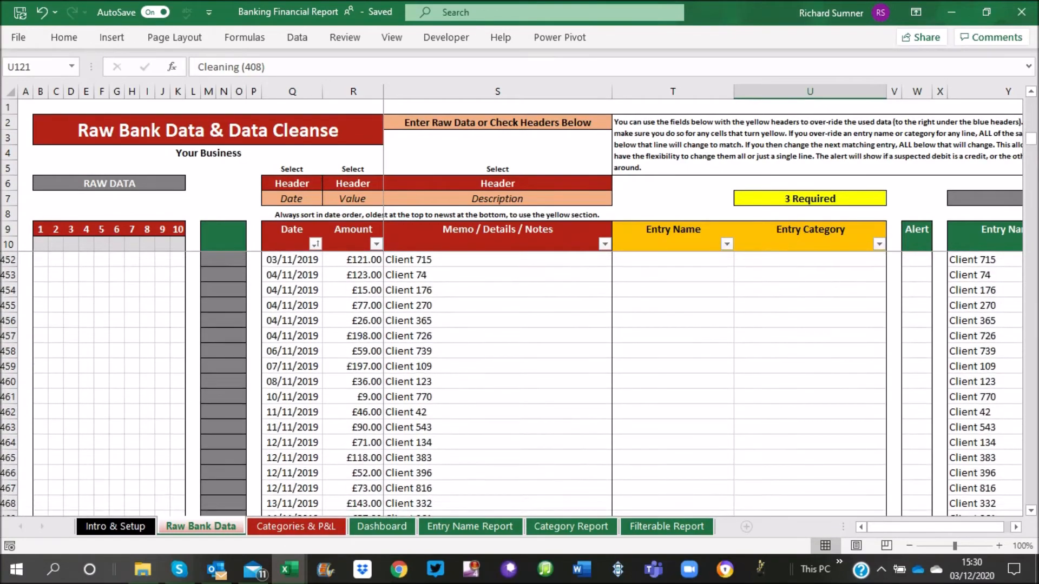
pyautogui.scroll(-20, 573, 384)
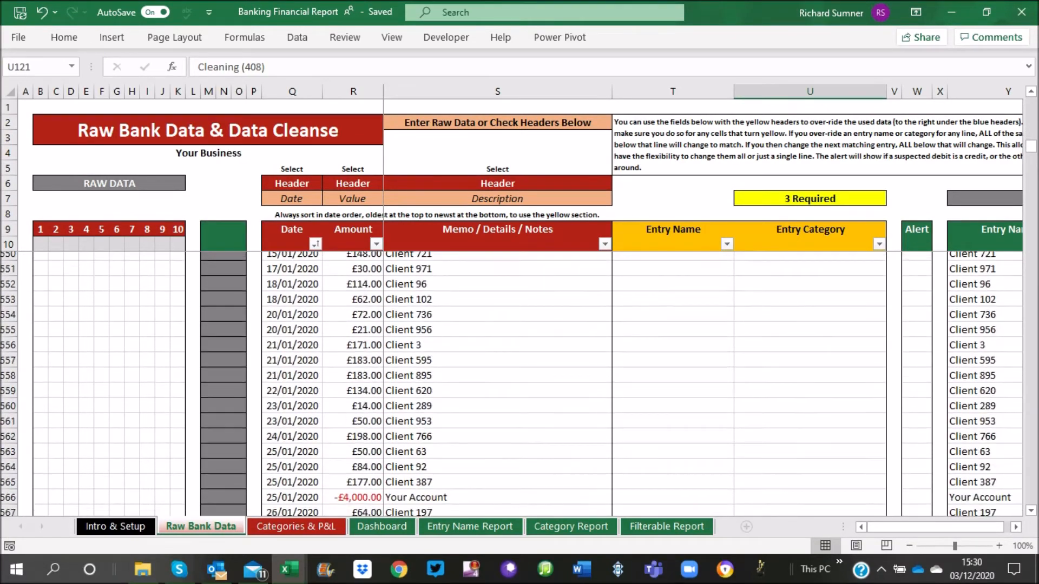
pyautogui.scroll(-4, 573, 384)
pyautogui.scroll(4, 574, 384)
pyautogui.scroll(-1, 573, 384)
pyautogui.scroll(5, 573, 384)
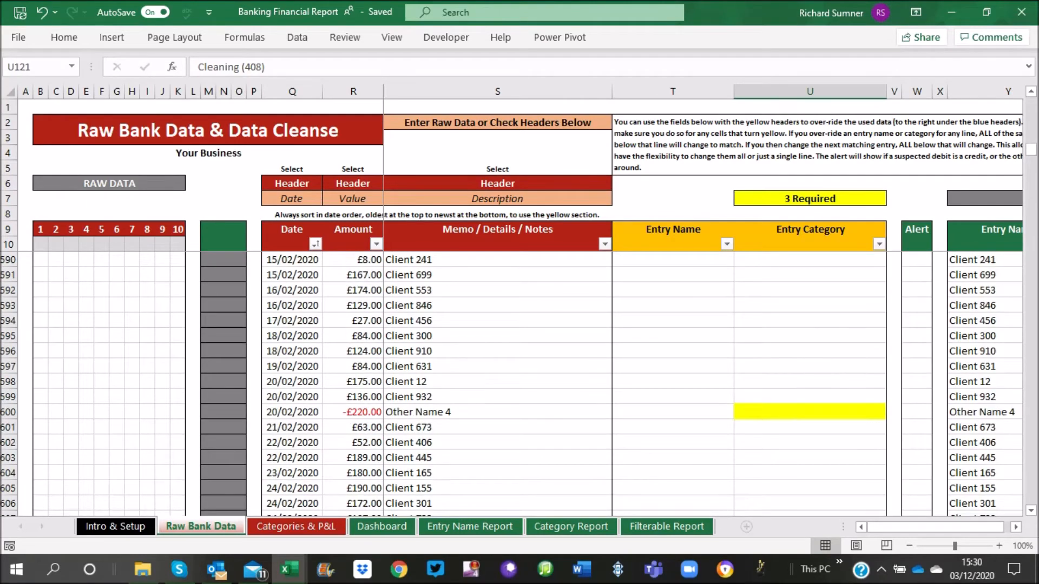
pyautogui.scroll(-1, 573, 384)
pyautogui.click(810, 367)
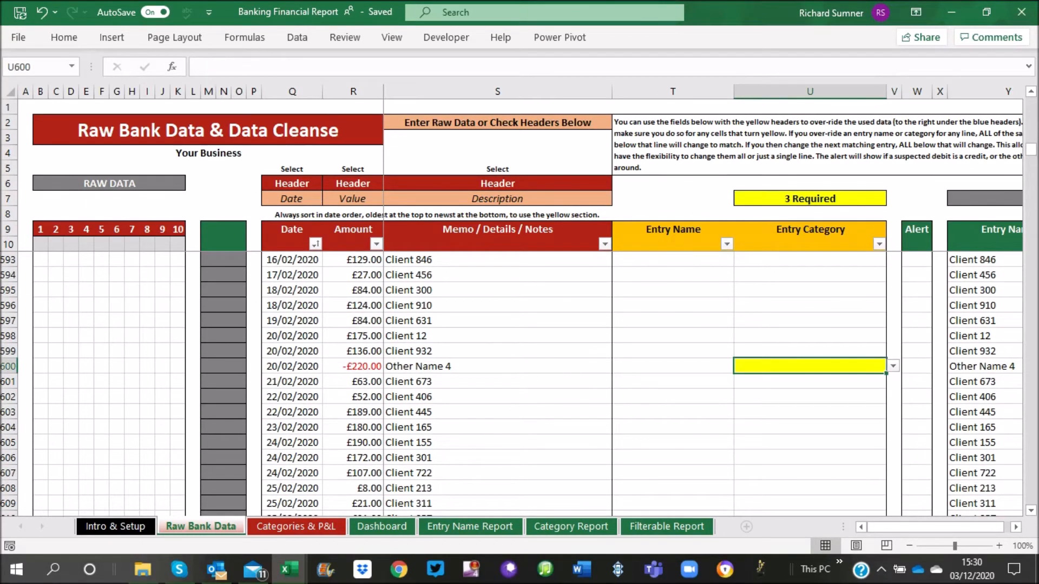
pyautogui.click(893, 366)
pyautogui.moveTo(890, 393); pyautogui.dragTo(890, 397)
pyautogui.click(812, 429)
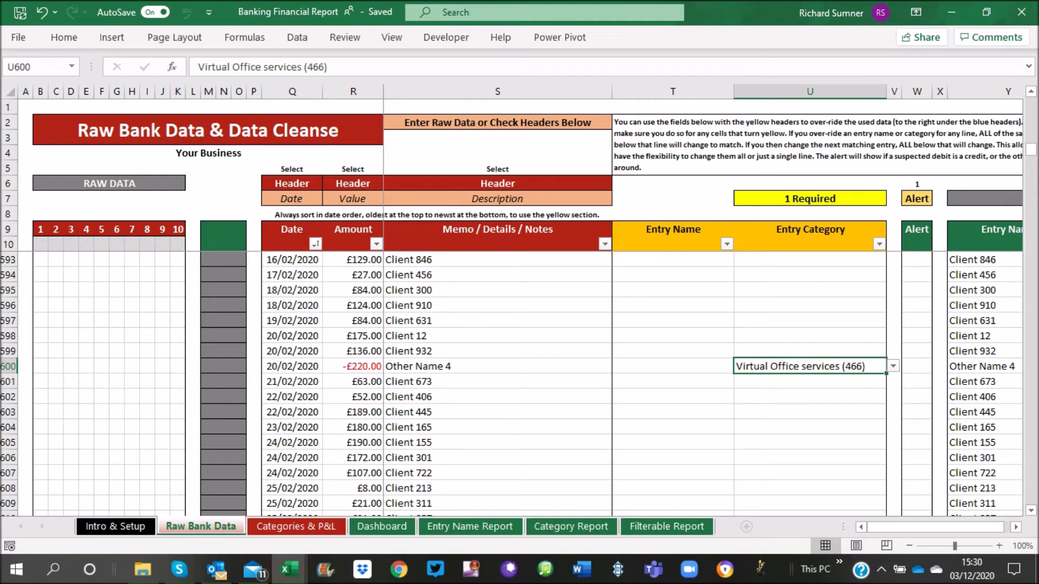
# Assign the entry category Audit & Accountancy fees (401) to the Other Name 1 transaction in row 723
pyautogui.scroll(-20, 573, 384)
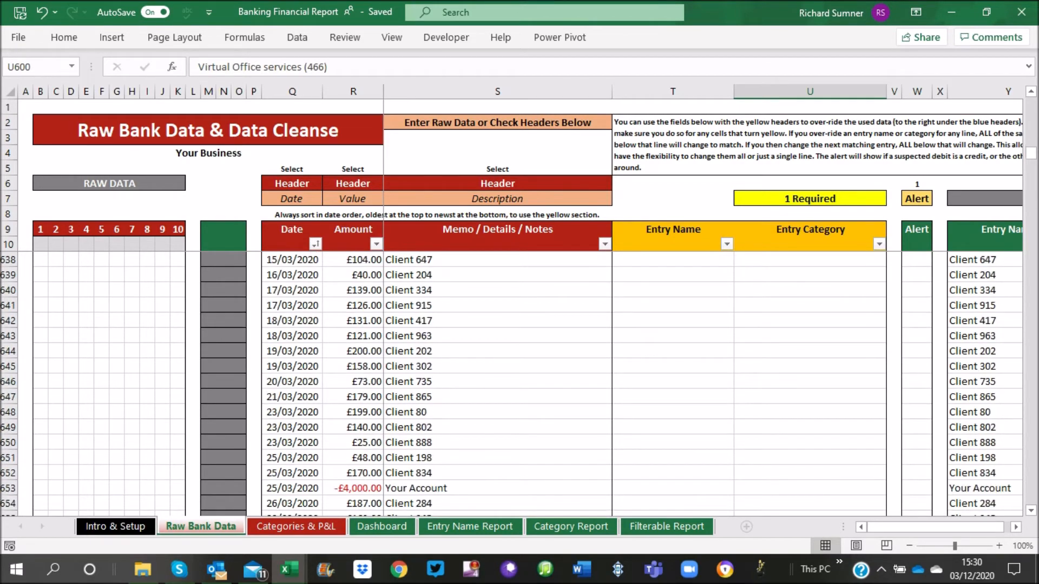
pyautogui.scroll(-20, 574, 384)
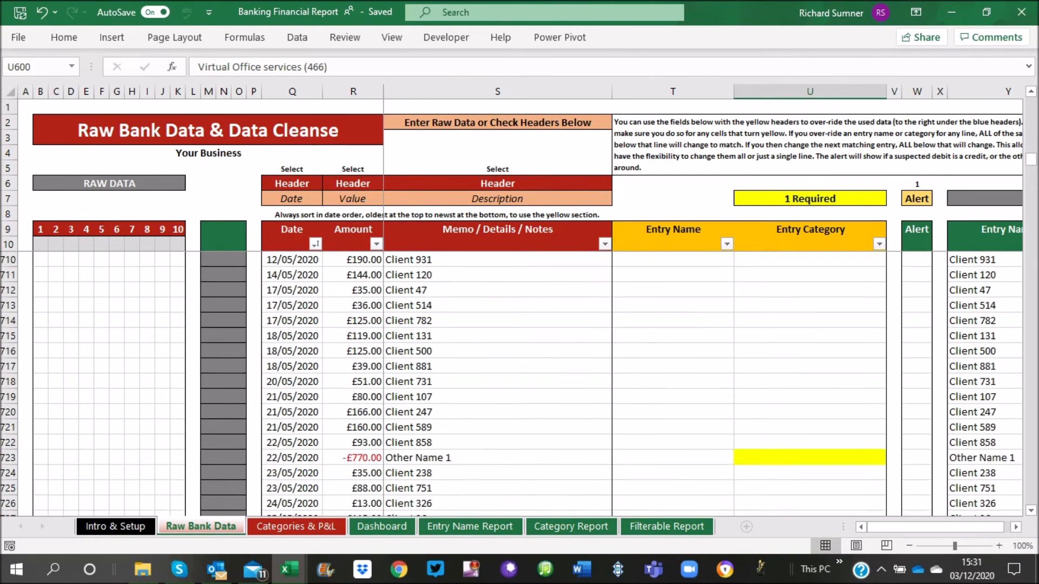
pyautogui.scroll(3, 574, 384)
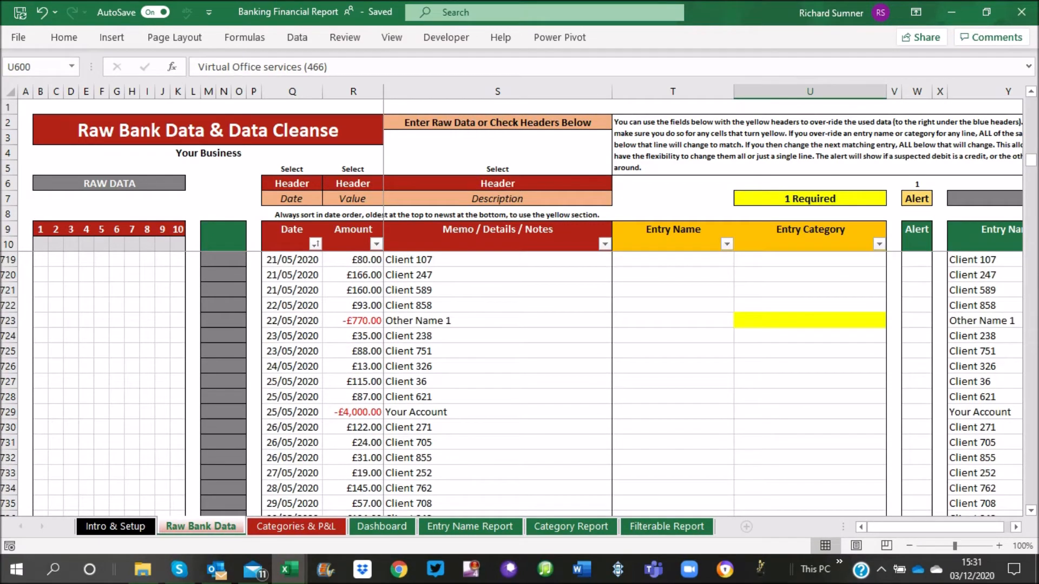
pyautogui.click(810, 320)
pyautogui.click(893, 320)
pyautogui.scroll(-5, 808, 368)
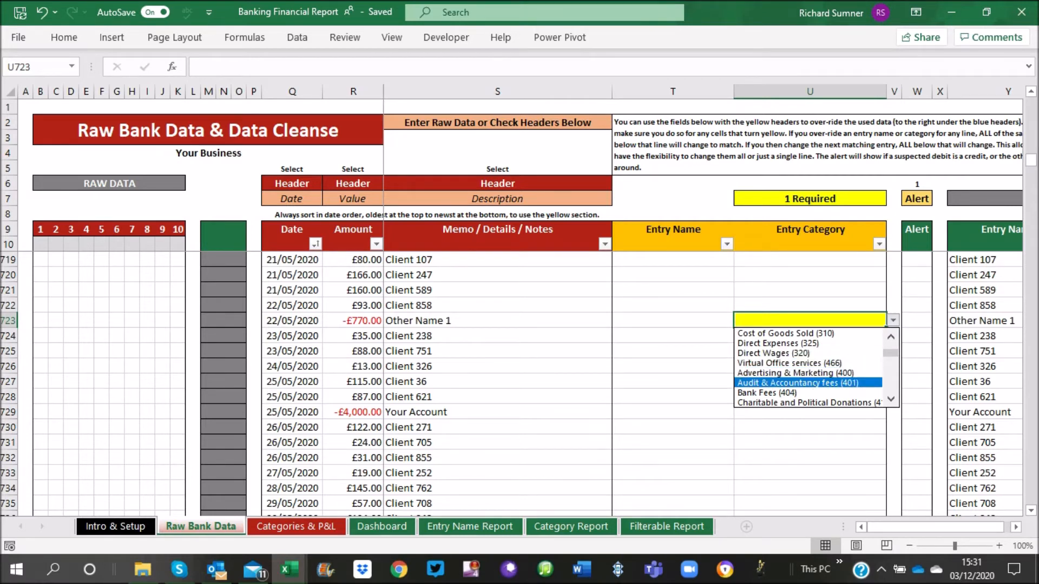
pyautogui.click(798, 382)
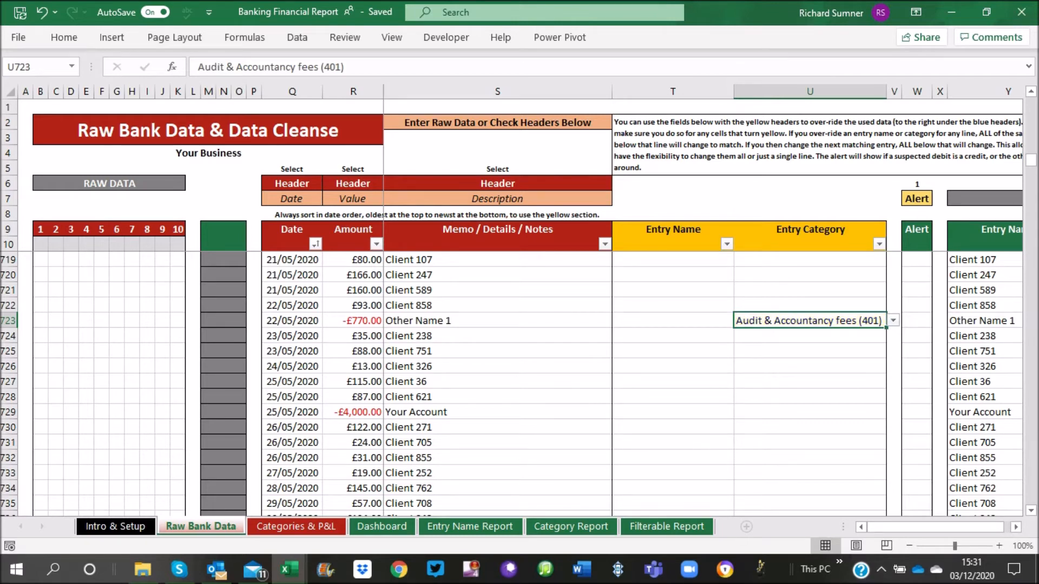
# Search the Alert column for the transaction flagged as a suspected debit or credit mismatch and select its alert cell
pyautogui.scroll(5, 638, 378)
pyautogui.scroll(-5, 638, 379)
pyautogui.click(916, 290)
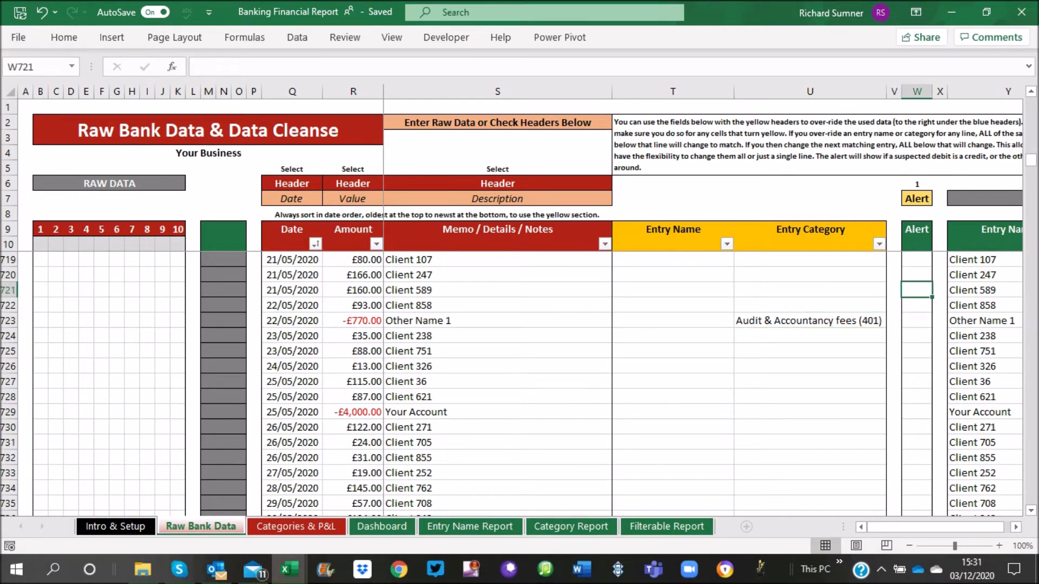
pyautogui.moveTo(916, 290); pyautogui.dragTo(920, 489)
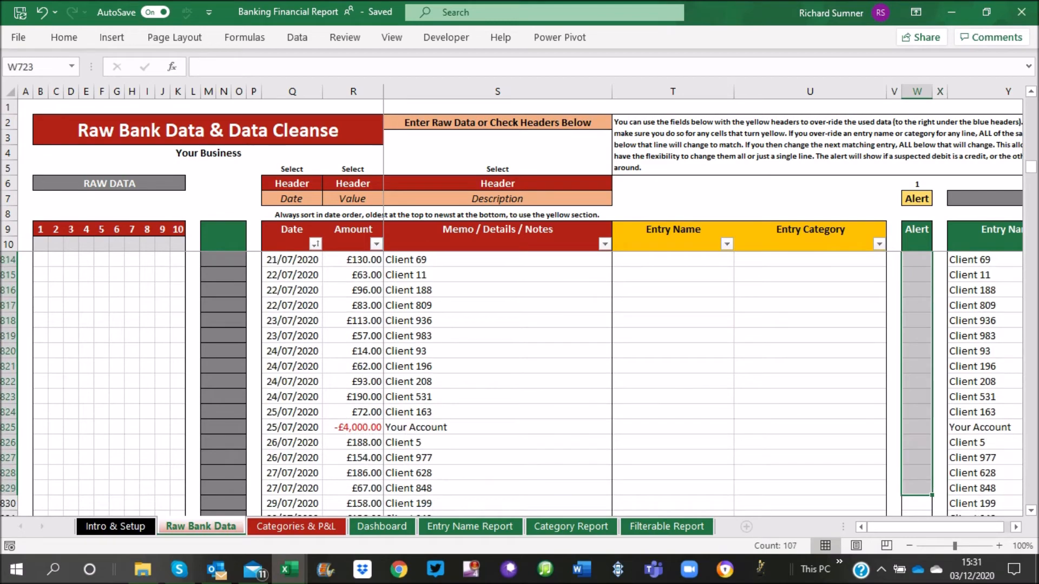
pyautogui.scroll(6, 920, 487)
pyautogui.scroll(7, 520, 379)
pyautogui.scroll(-6, 519, 379)
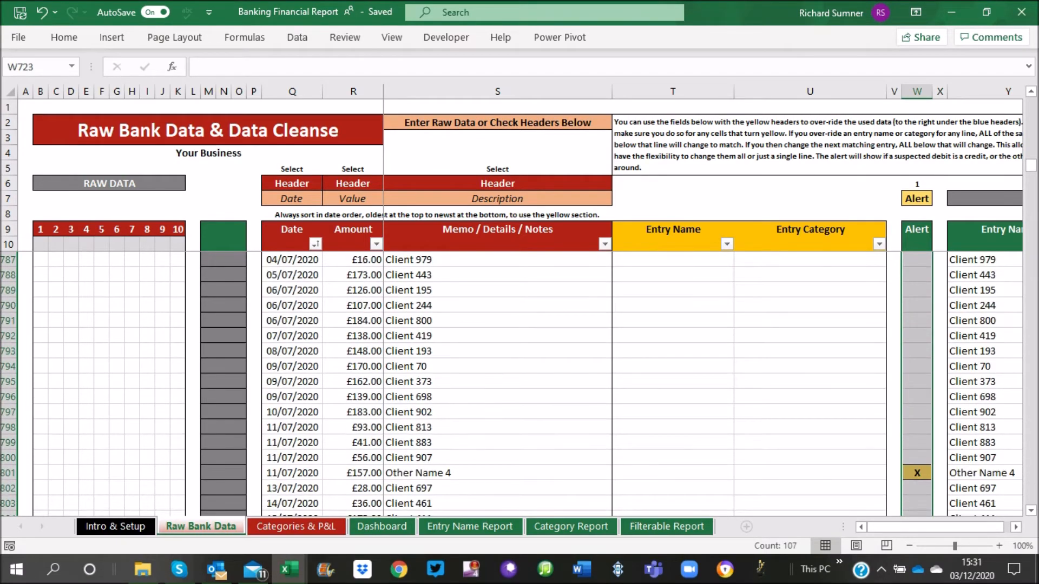
pyautogui.click(916, 382)
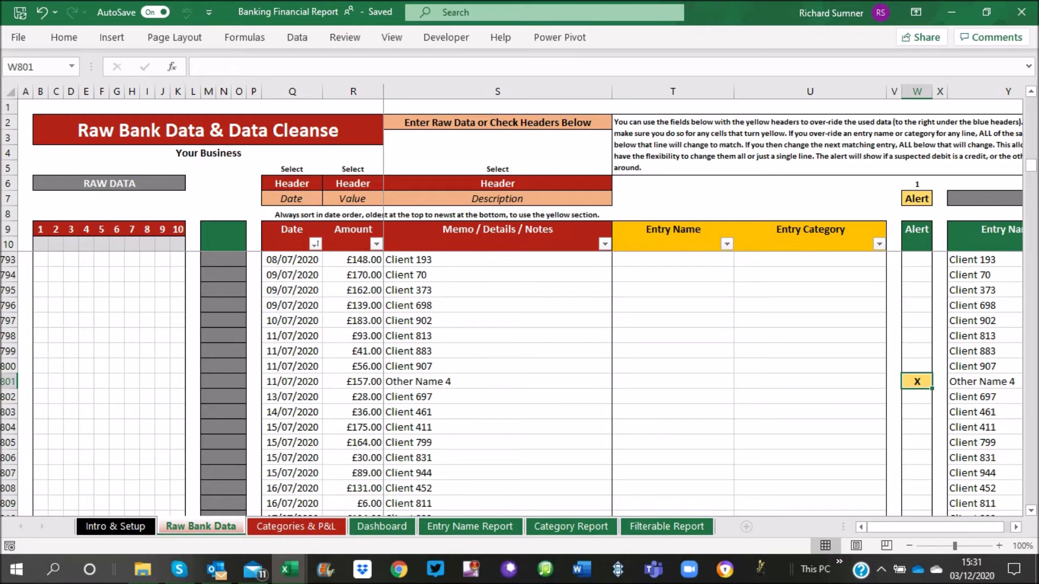
# Check the clean-data entry category of the flagged Other Name 4 transaction in row 801
pyautogui.press('Right')
pyautogui.press('Right')
pyautogui.press('Right')
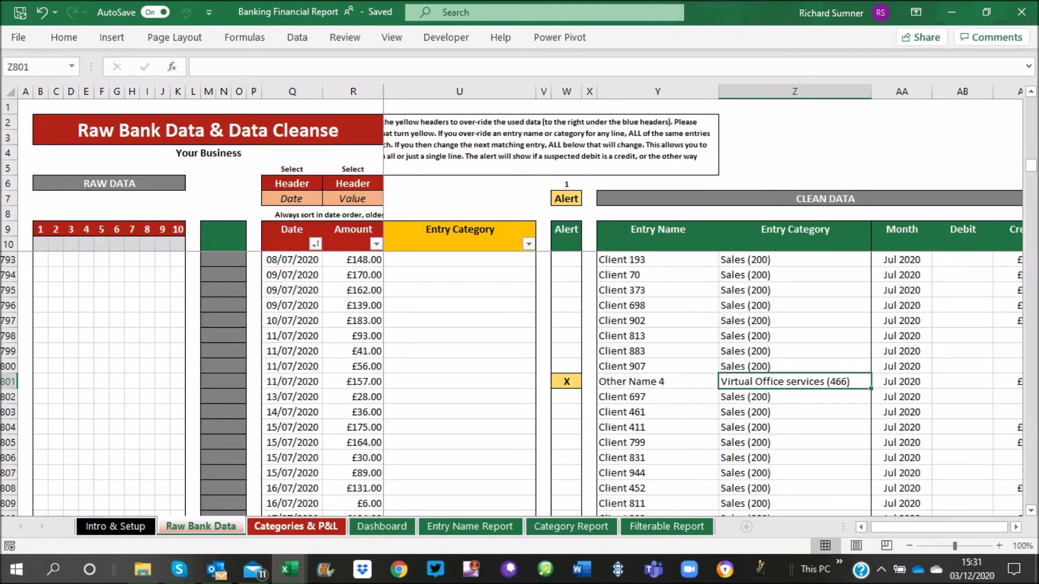
# Examine the monthly expense figures on the Categories & P&L sheet, including Virtual Office services (466), and return to Raw Bank Data
pyautogui.click(296, 526)
pyautogui.scroll(-2, 519, 302)
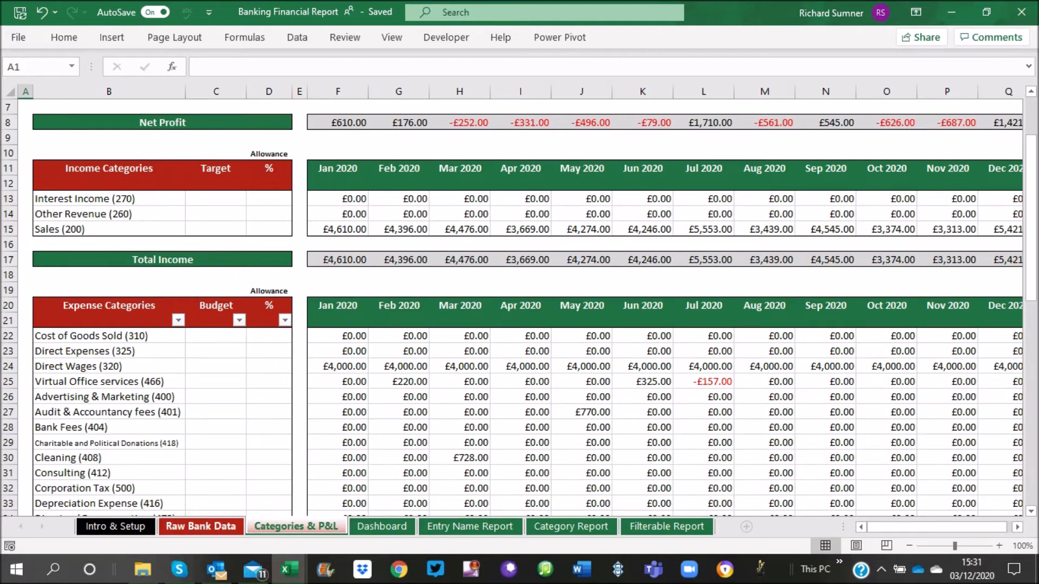
pyautogui.click(200, 526)
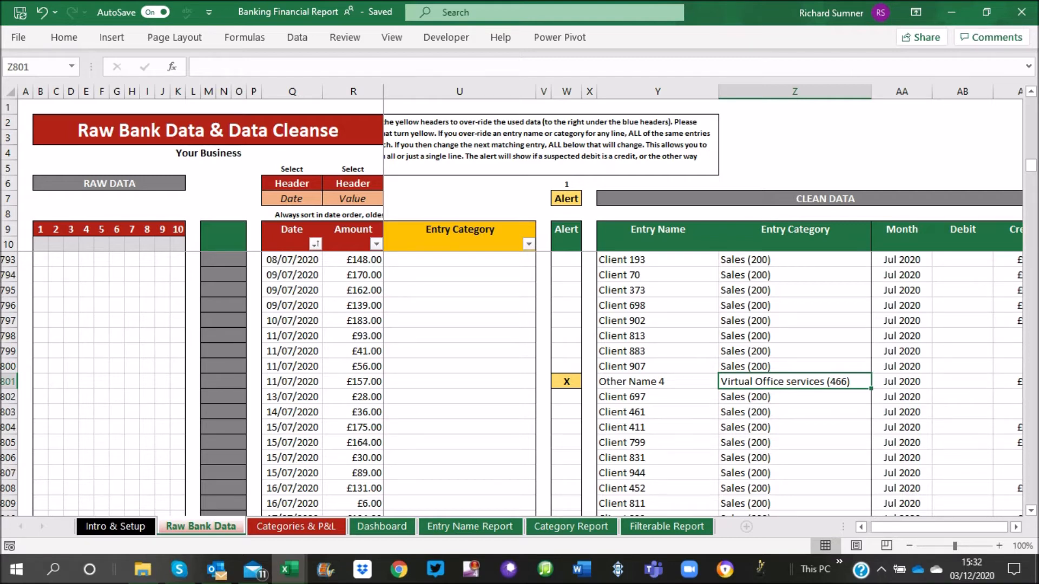
# Go to the Amount cell of the flagged Other Name 4 transaction in row 801
pyautogui.press('Left')
pyautogui.press('Left')
pyautogui.press('Left')
pyautogui.press('Left')
pyautogui.press('Left')
pyautogui.press('Left')
pyautogui.press('Left')
pyautogui.press('Left')
pyautogui.press('Left')
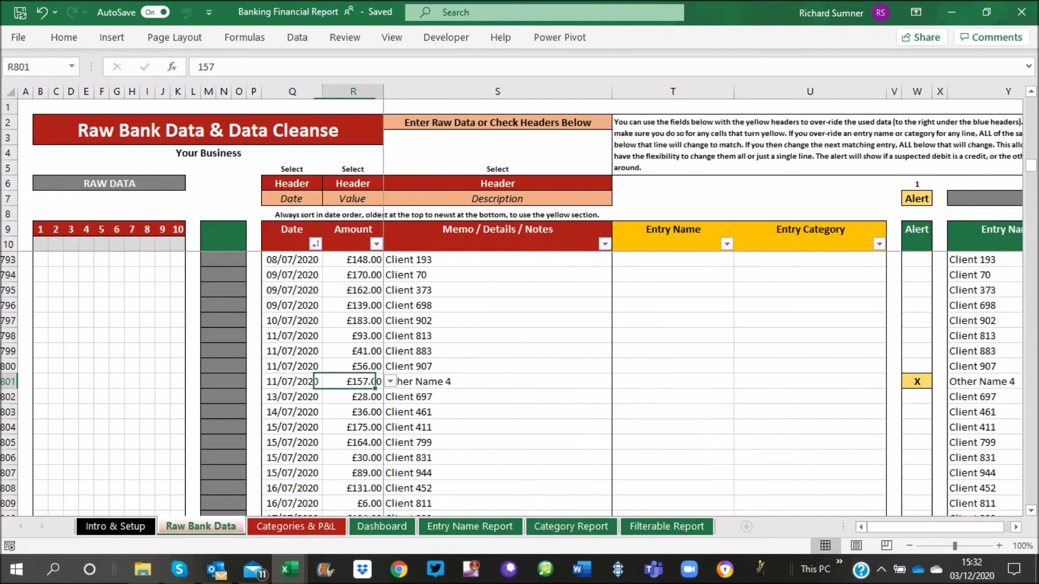
# Check the clean-data category, debit and credit columns for flagged row 801 and the July and August 2020 rows below it
pyautogui.press('Right')
pyautogui.press('Right')
pyautogui.press('Right')
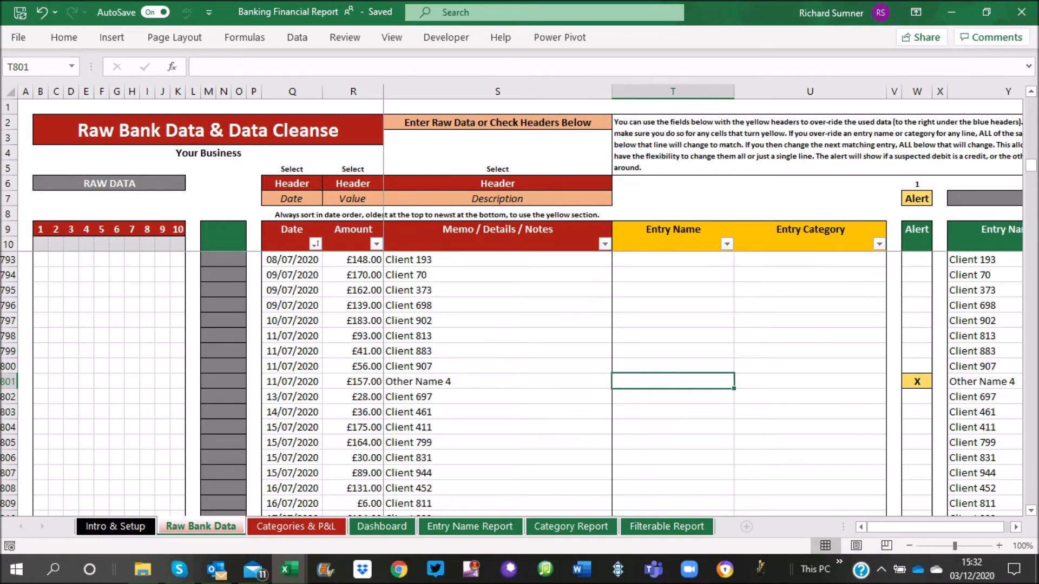
pyautogui.moveTo(903, 527); pyautogui.dragTo(910, 527)
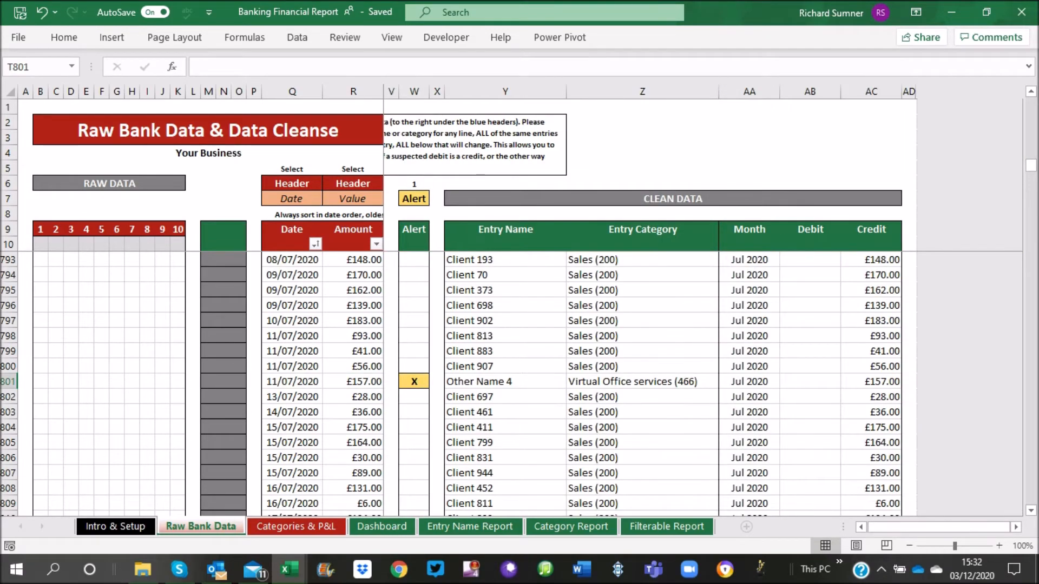
pyautogui.scroll(-10, 519, 378)
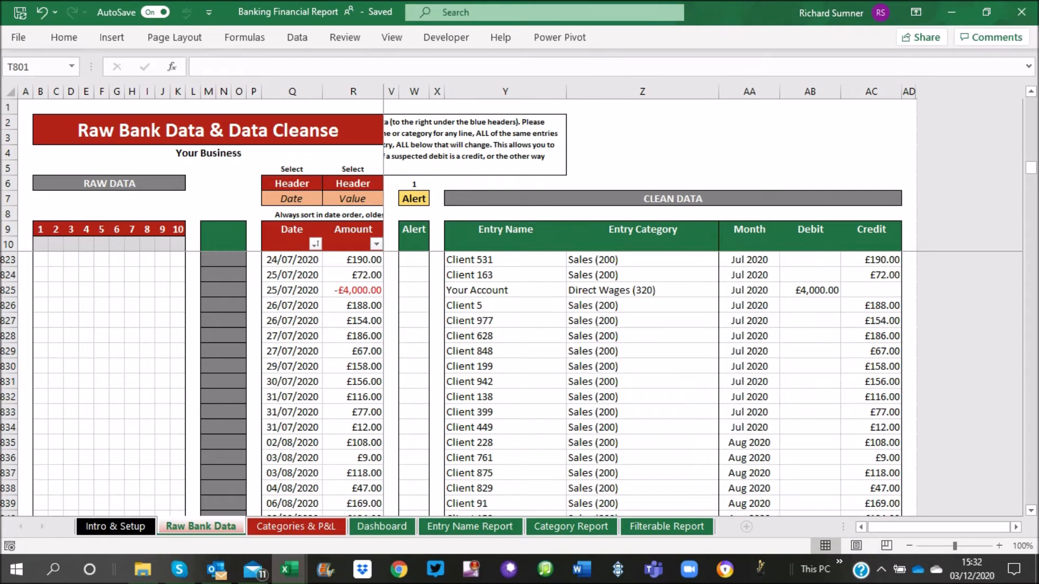
pyautogui.scroll(2, 520, 379)
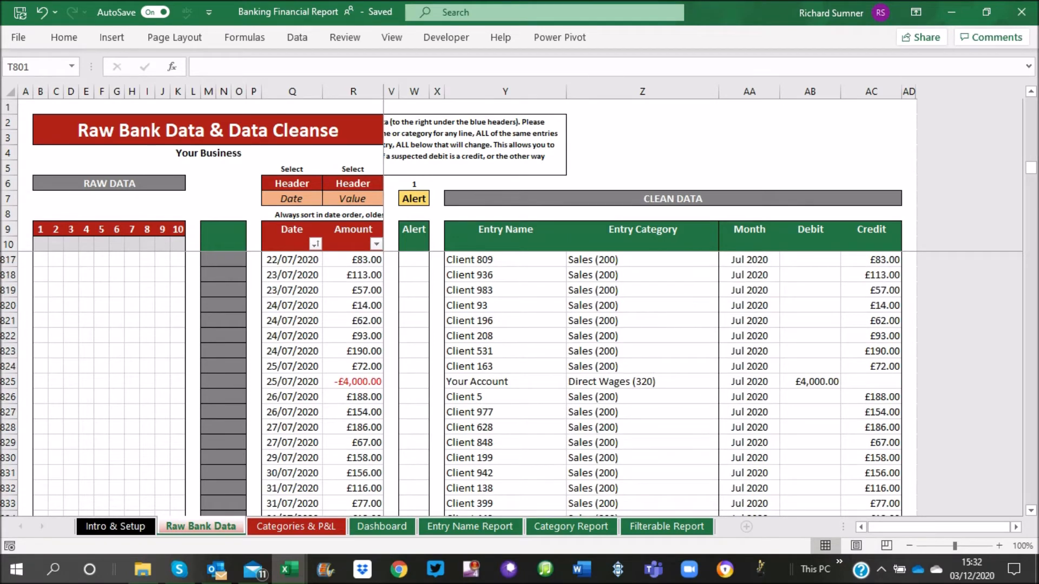
pyautogui.hscroll(-3, 703, 303)
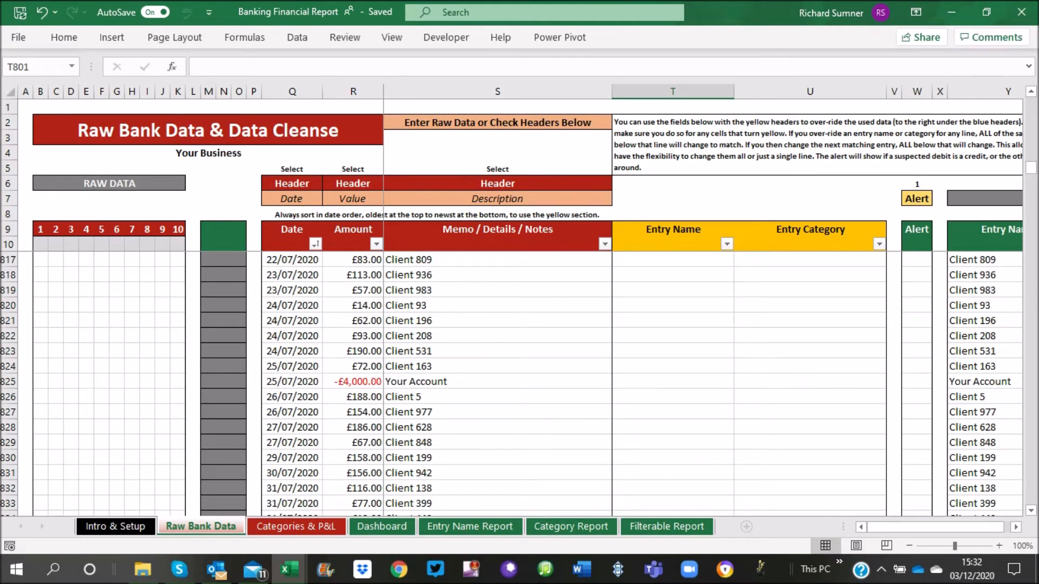
# Reset the frozen panes on Raw Bank Data at cell T11 so the Memo column stays fixed with Date and Amount
pyautogui.click(673, 260)
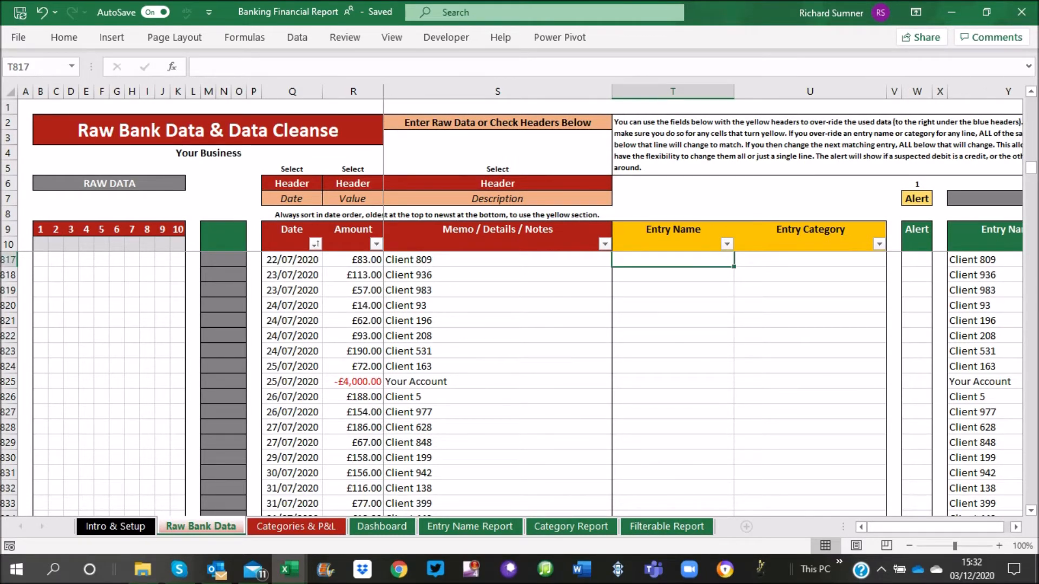
pyautogui.click(392, 37)
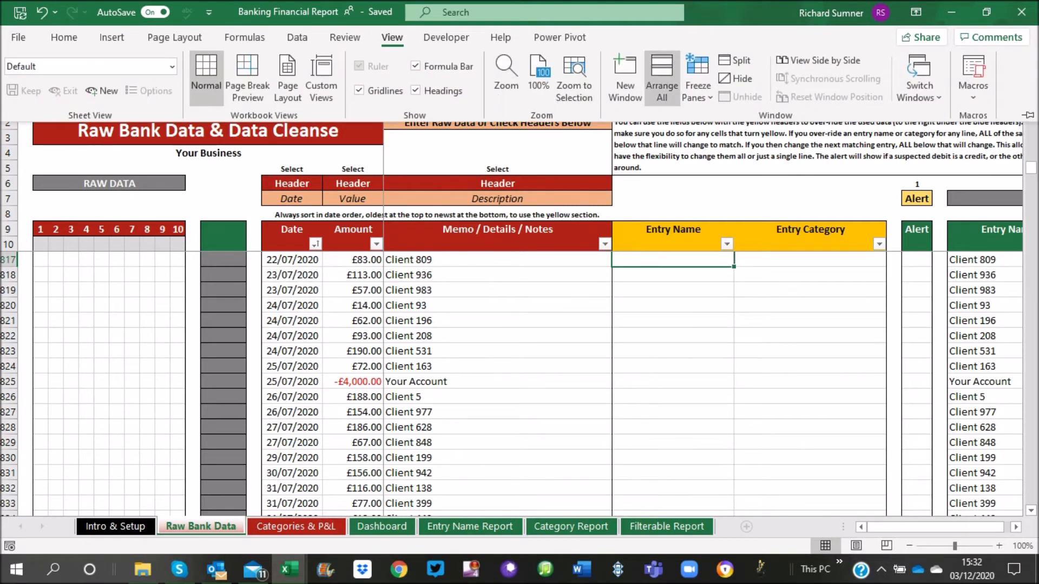
pyautogui.click(697, 81)
pyautogui.click(760, 129)
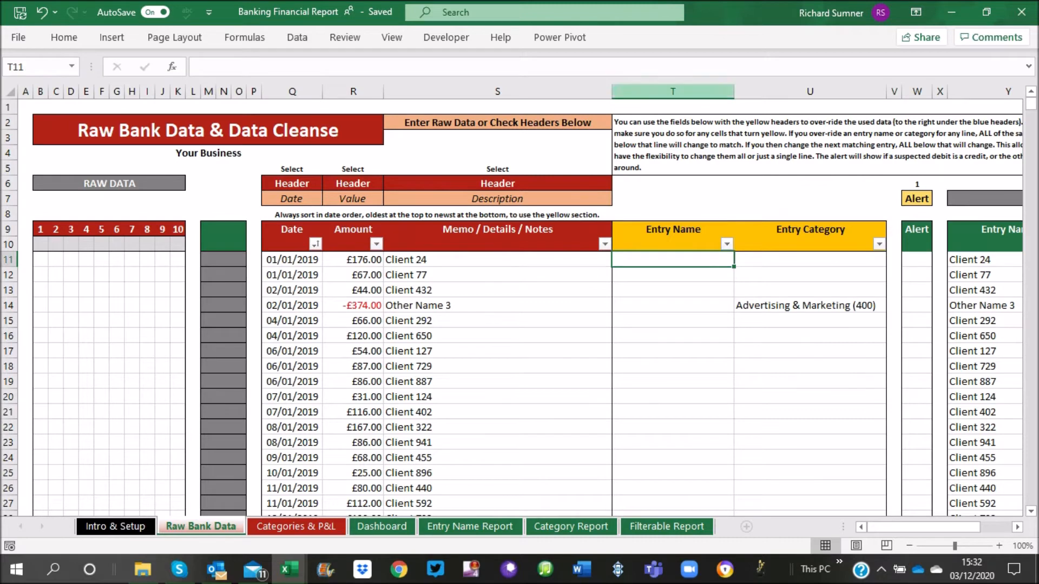
pyautogui.click(392, 37)
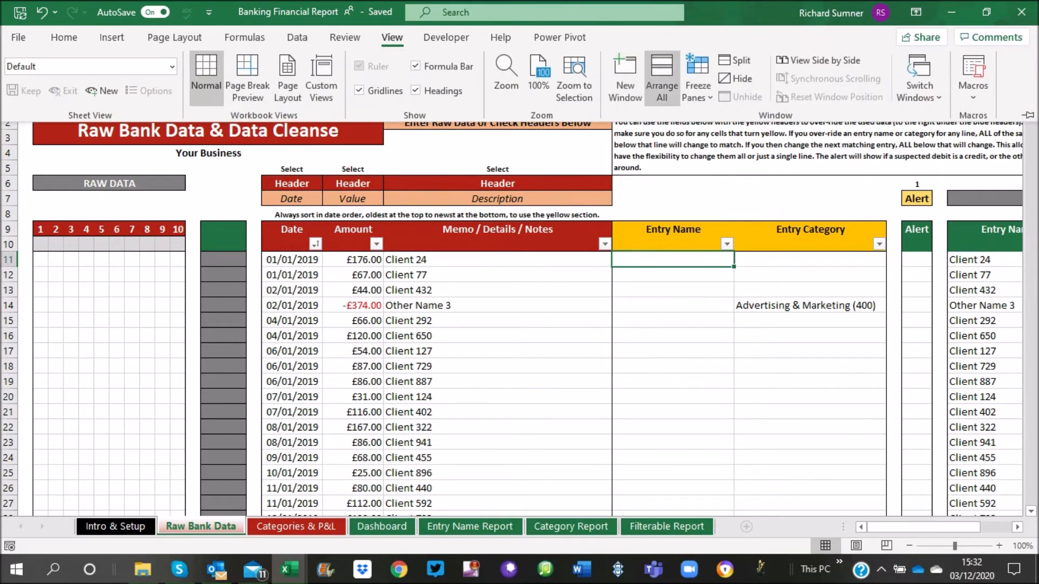
pyautogui.click(697, 81)
pyautogui.click(757, 127)
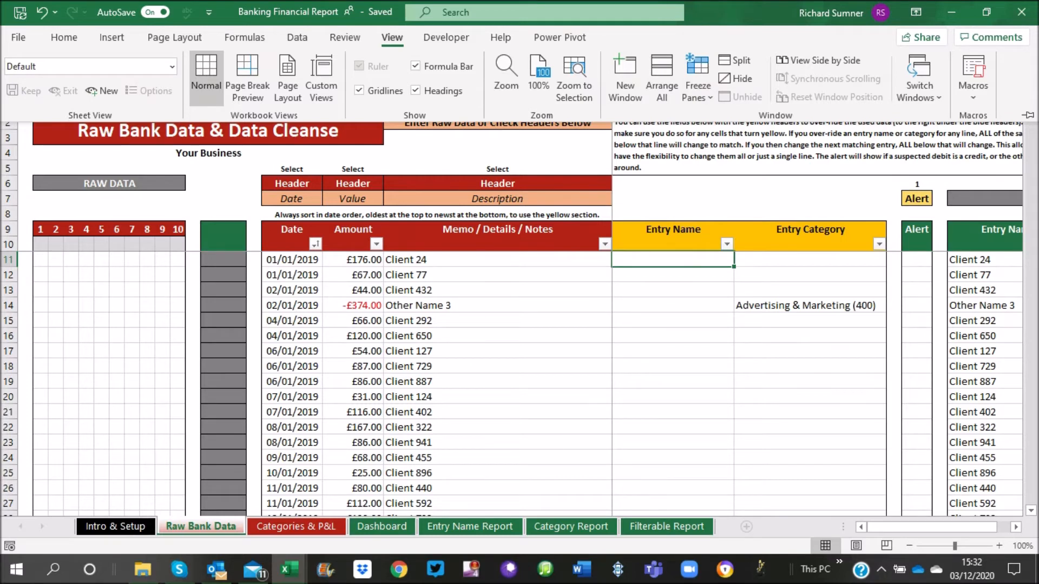
pyautogui.press('Escape')
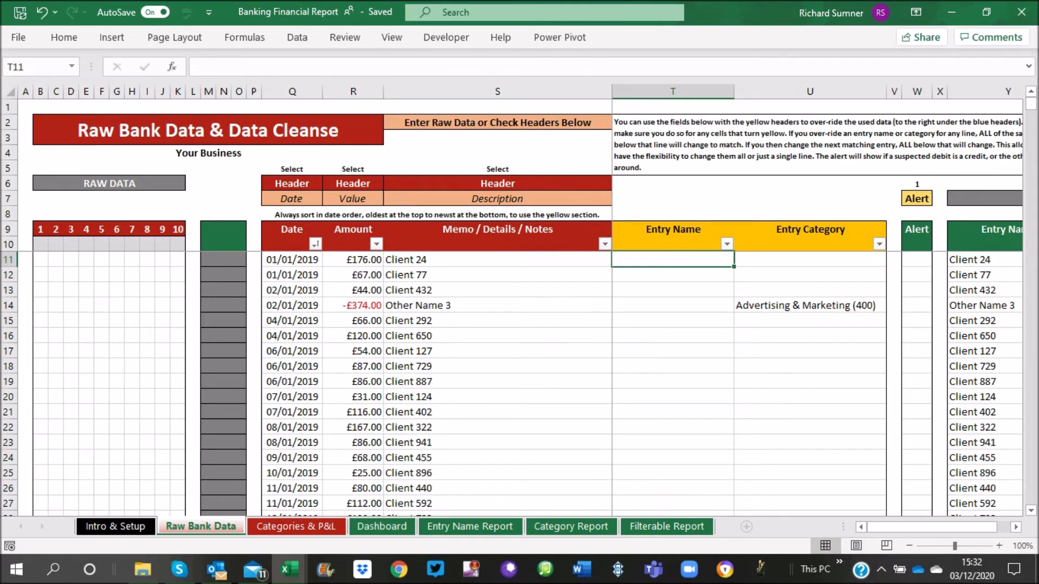
# Go across row 11 to the clean-data Credit cell to view the clean-data columns beside the frozen Memo column
pyautogui.press('Right')
pyautogui.press('Right')
pyautogui.press('Right')
pyautogui.press('Right')
pyautogui.press('Right')
pyautogui.press('Right')
pyautogui.press('Right')
pyautogui.press('Right')
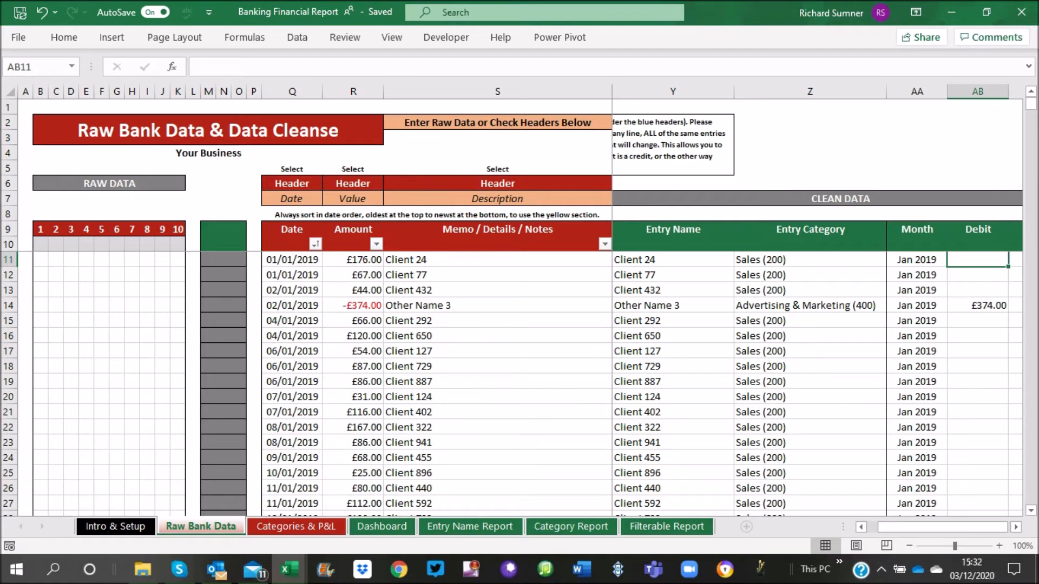
pyautogui.press('Right')
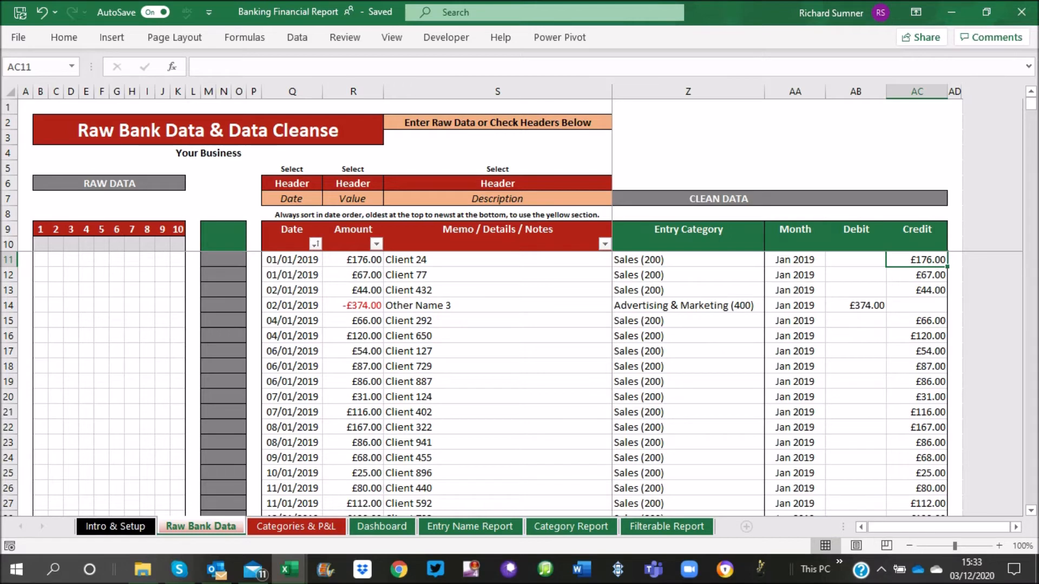
# Compare the early 2019 transactions with their clean-data categories, debits and credits, and return to the yellow override columns
pyautogui.scroll(-15, 519, 379)
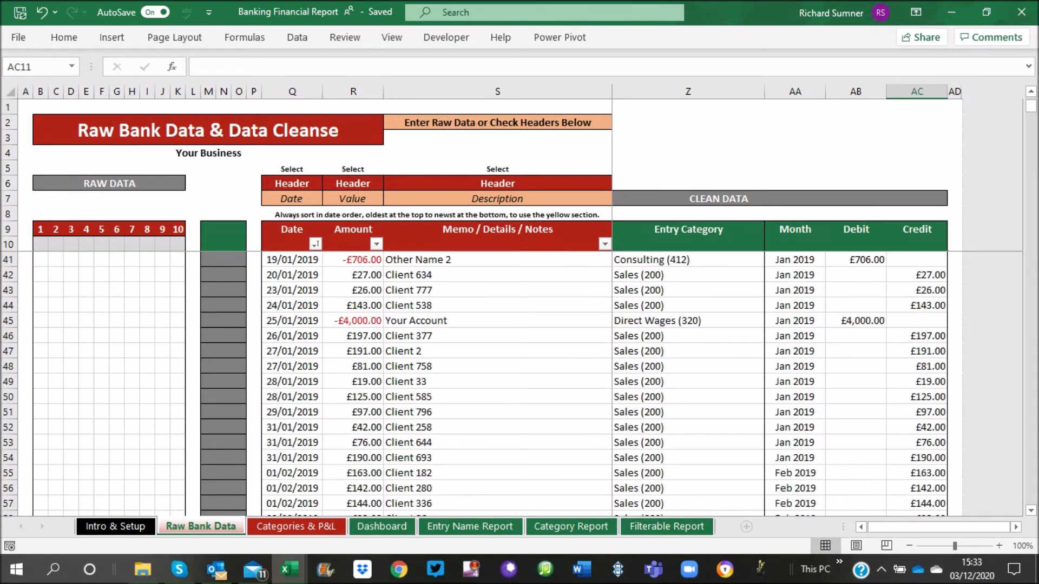
pyautogui.scroll(2, 519, 379)
pyautogui.scroll(13, 604, 384)
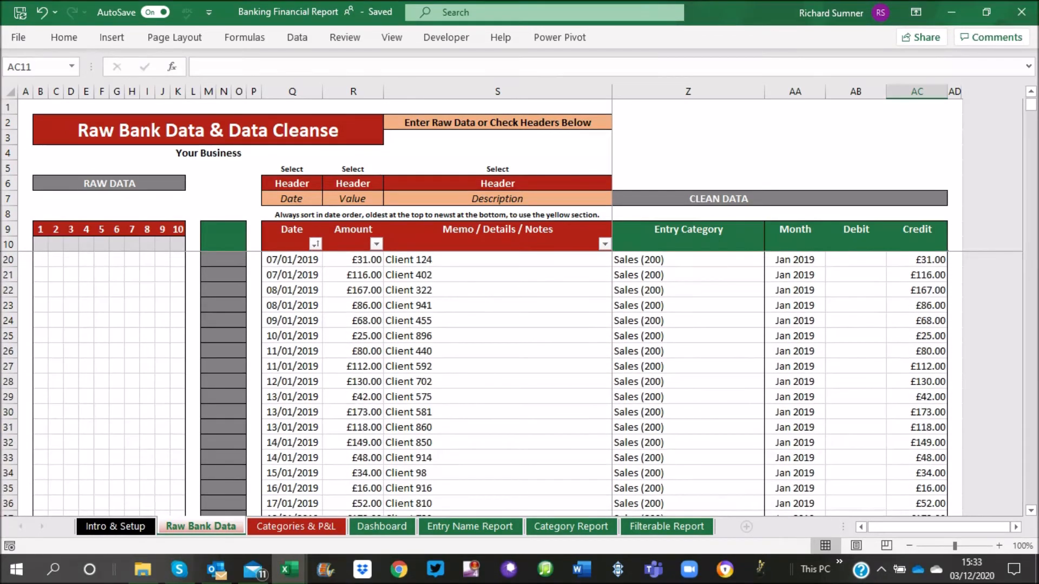
pyautogui.scroll(-20, 604, 385)
pyautogui.scroll(20, 604, 385)
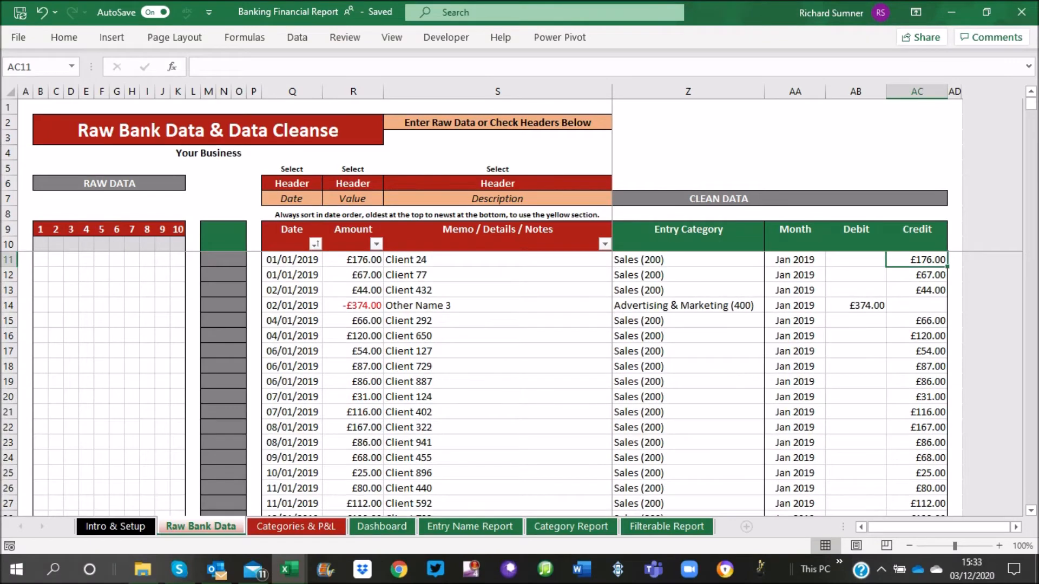
pyautogui.hscroll(-2, 817, 303)
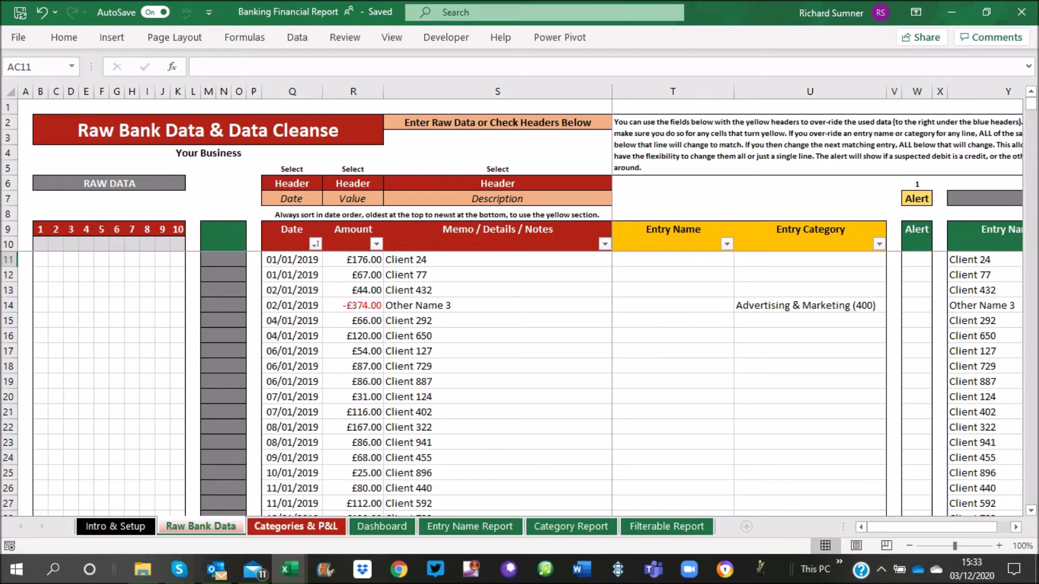
# Look through the Intro & Setup, Categories & P&L and Raw Bank Data sheets, and open the Dashboard
pyautogui.click(115, 526)
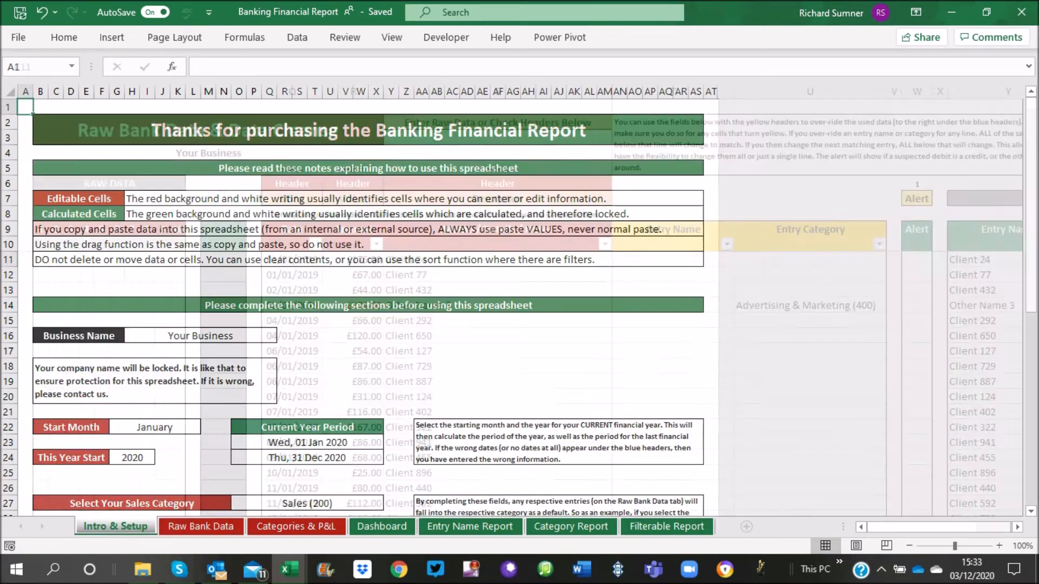
pyautogui.click(201, 526)
pyautogui.click(296, 526)
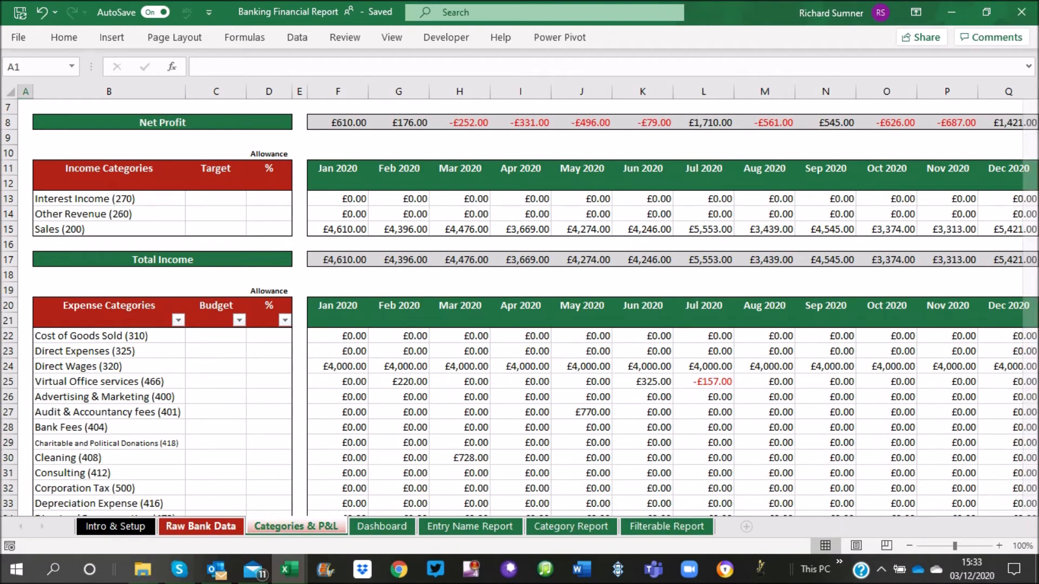
pyautogui.click(200, 527)
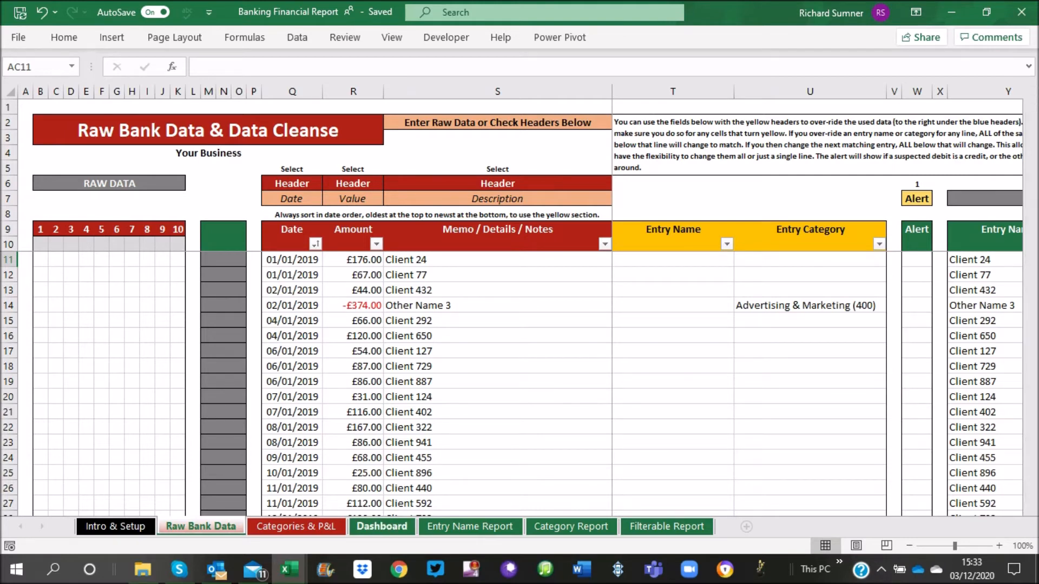
pyautogui.click(382, 525)
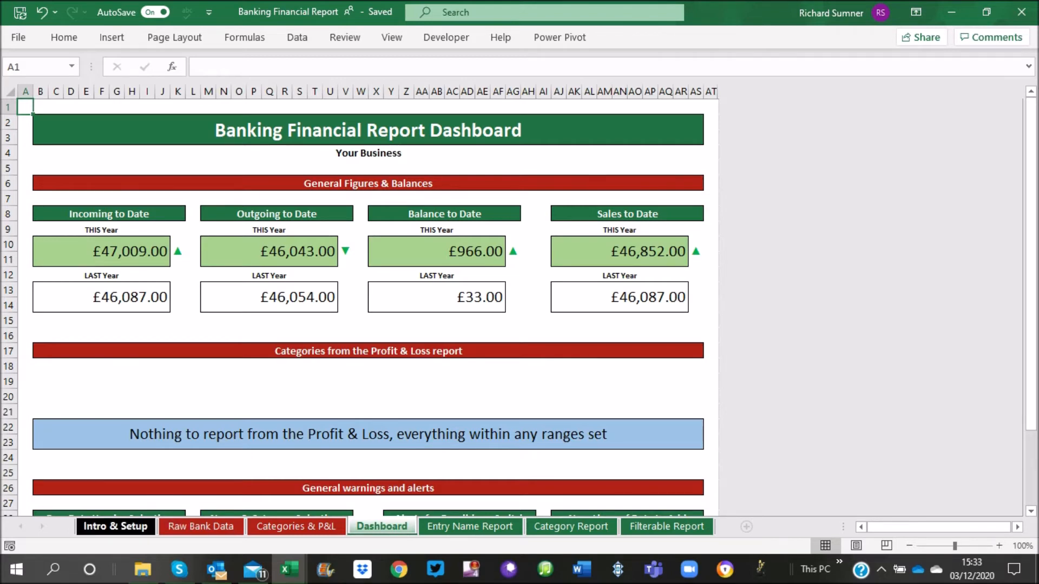
# Read the sales category settings on Intro & Setup and select the Estimated Maximum Value cell
pyautogui.click(115, 526)
pyautogui.scroll(-1, 368, 303)
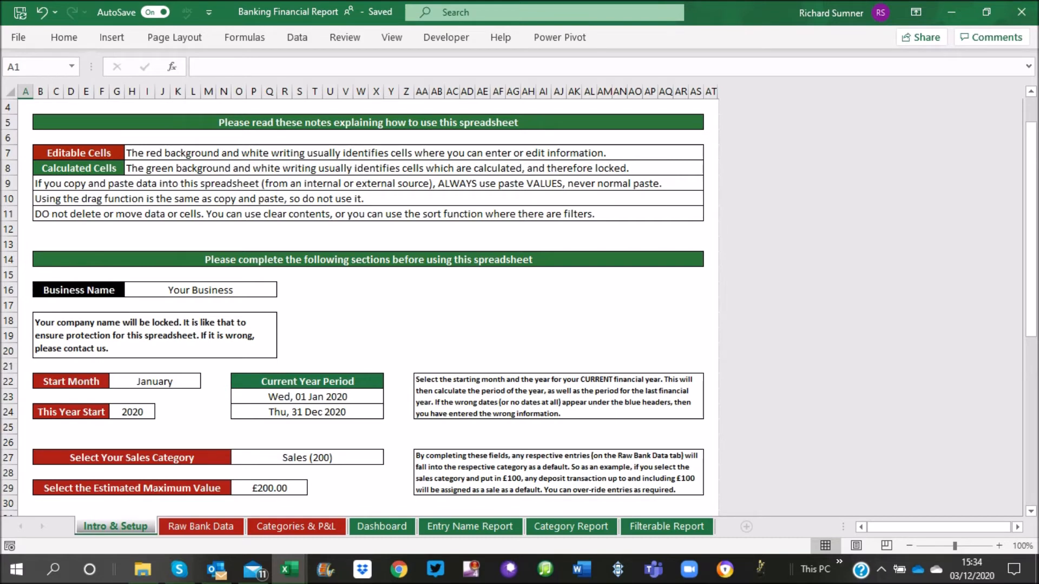
pyautogui.click(269, 488)
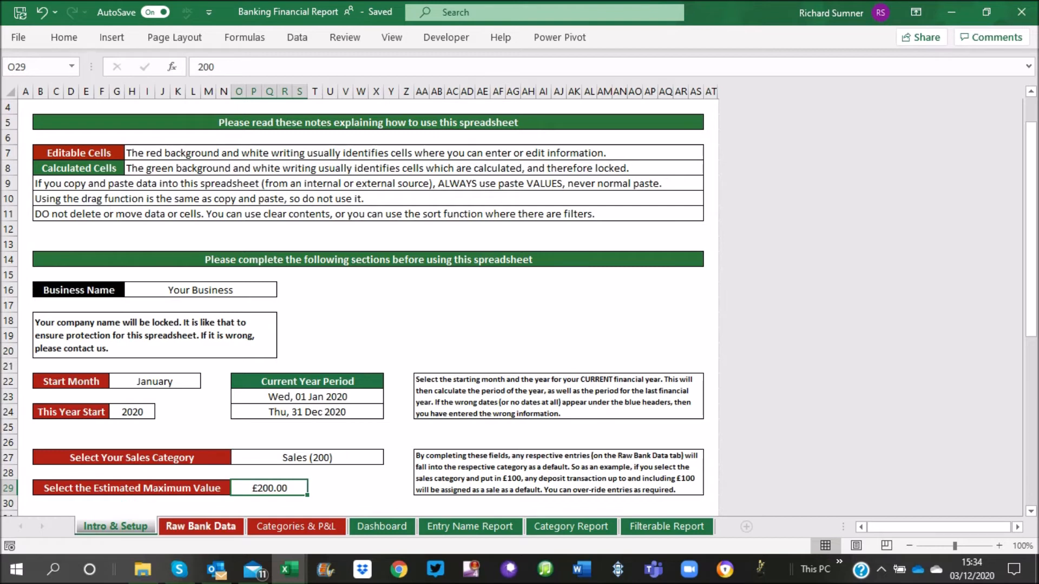
# Examine the General warnings and alerts section of the Dashboard
pyautogui.click(201, 527)
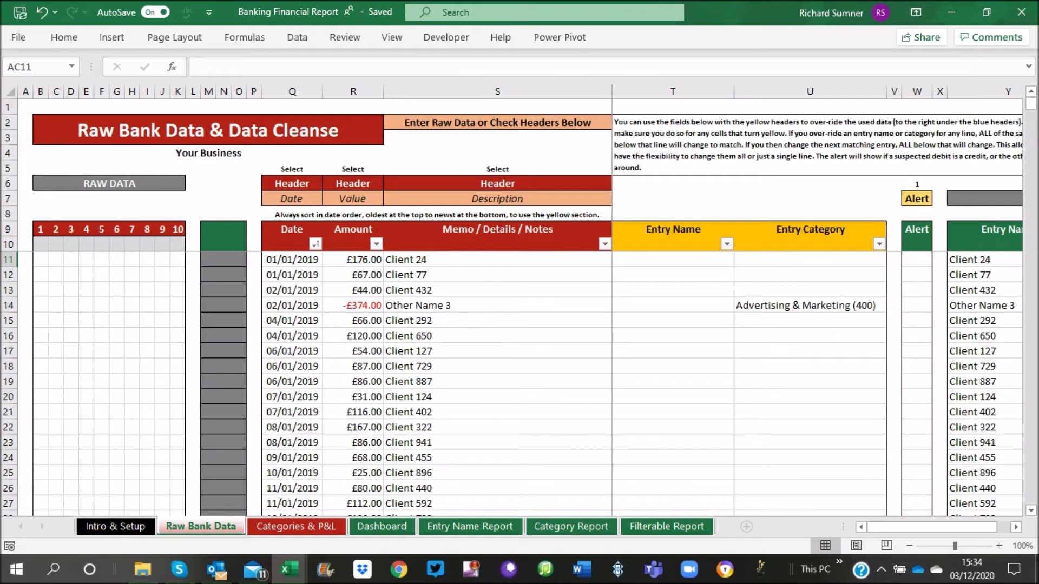
pyautogui.click(381, 526)
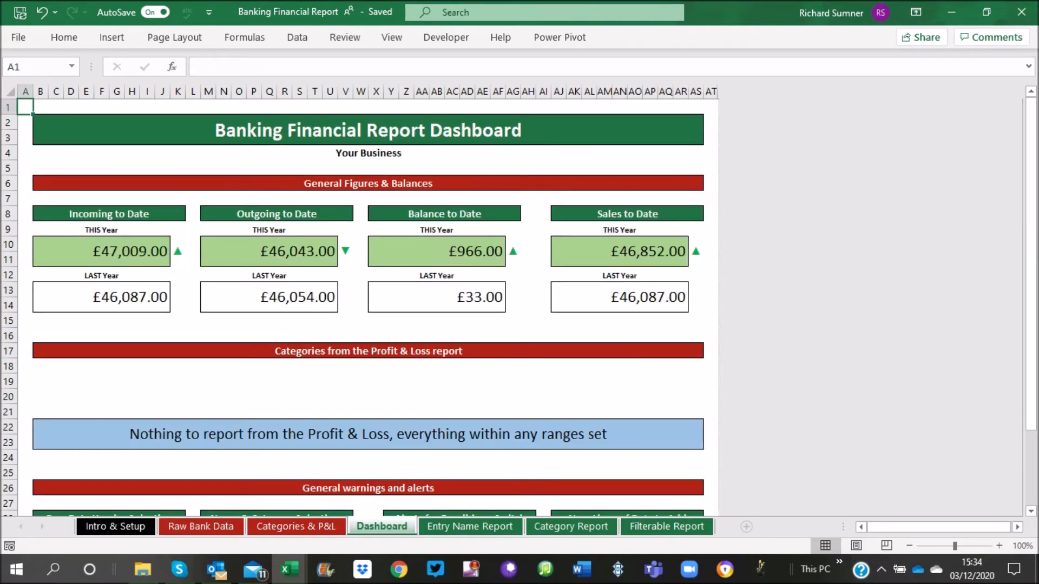
pyautogui.scroll(-3, 367, 303)
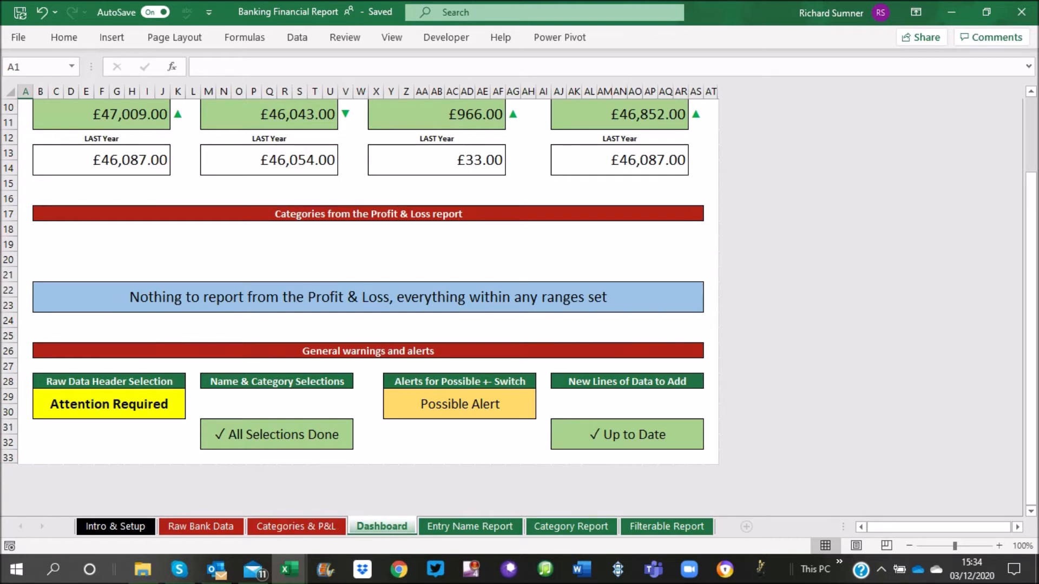
# Set the Direct Wages (320) budget to 3000 with a 10% allowance and check the Dashboard's Profit & Loss categories section
pyautogui.click(296, 526)
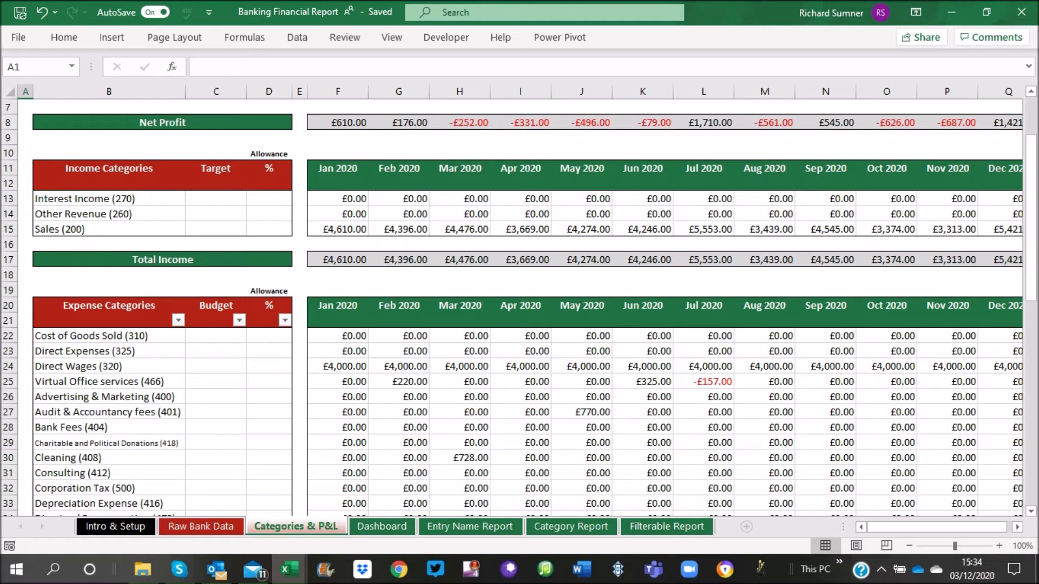
pyautogui.click(216, 366)
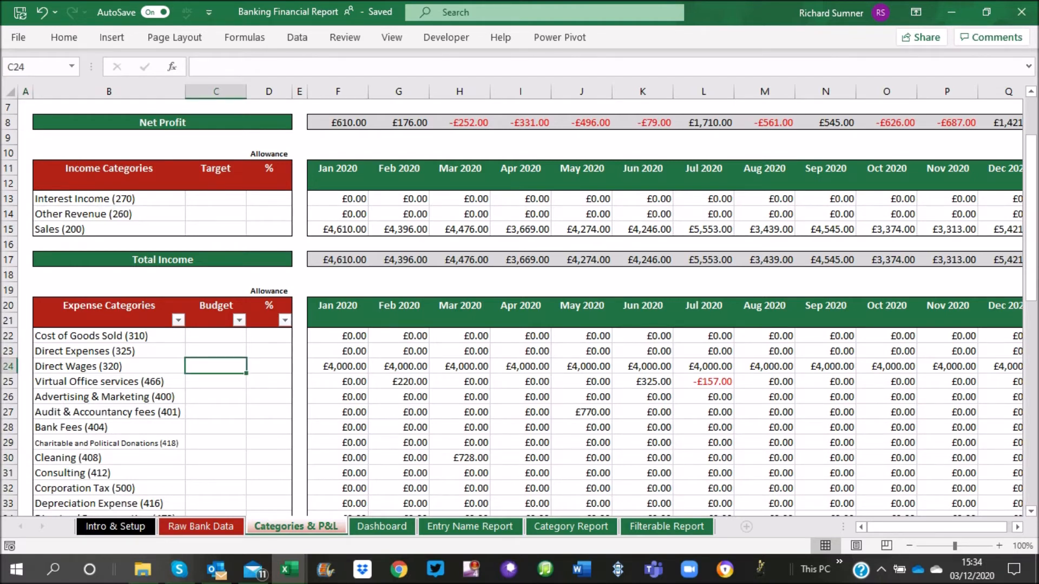
pyautogui.write('3000')
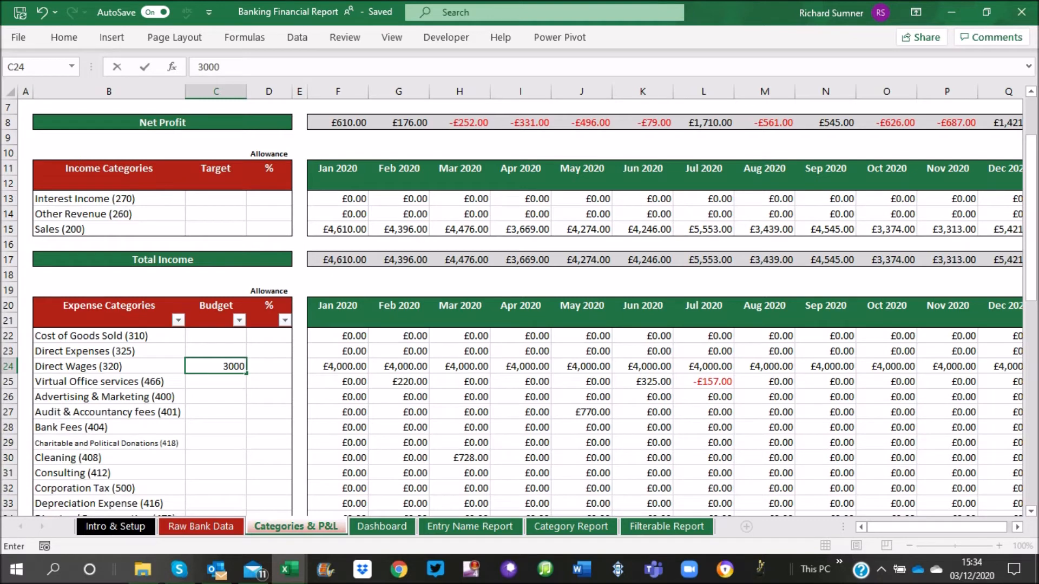
pyautogui.press('Return')
pyautogui.click(269, 367)
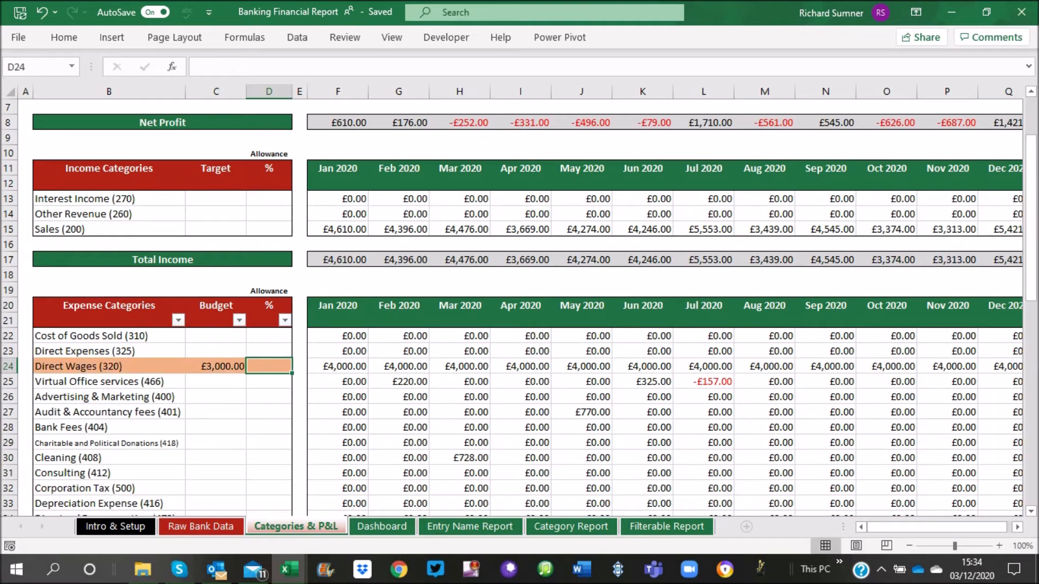
pyautogui.write('10')
pyautogui.press('Return')
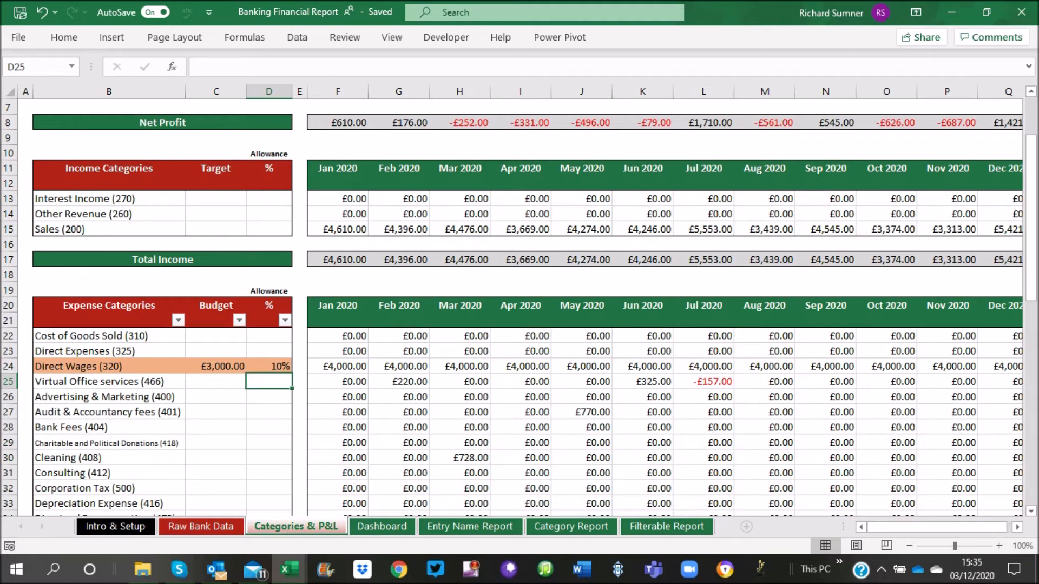
pyautogui.click(382, 526)
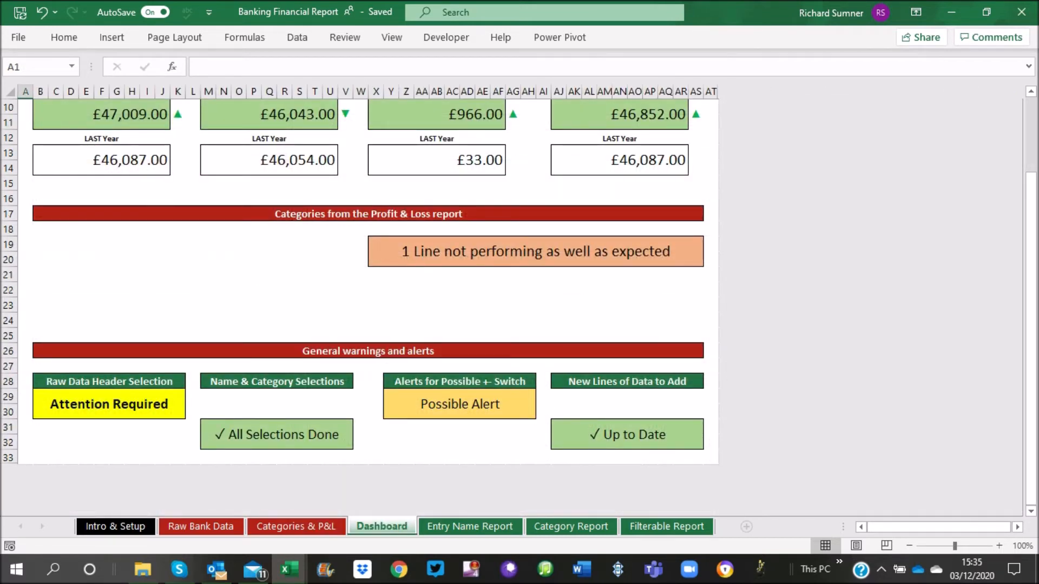
pyautogui.click(296, 527)
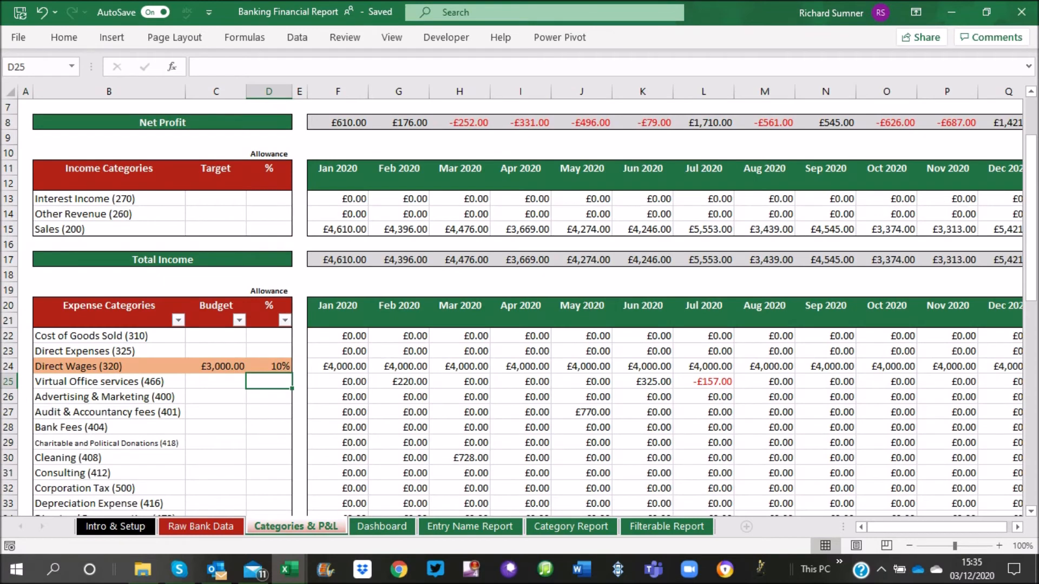
# Clear the budget and allowance values of Direct Wages (320) on the Categories & P&L sheet
pyautogui.moveTo(269, 366); pyautogui.dragTo(218, 366)
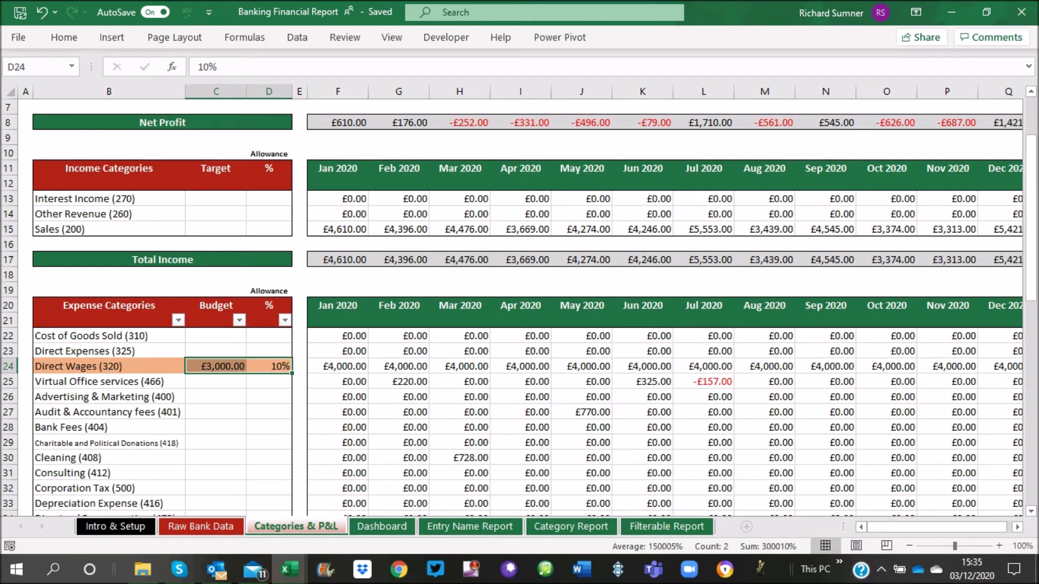
pyautogui.rightClick(218, 366)
pyautogui.click(277, 338)
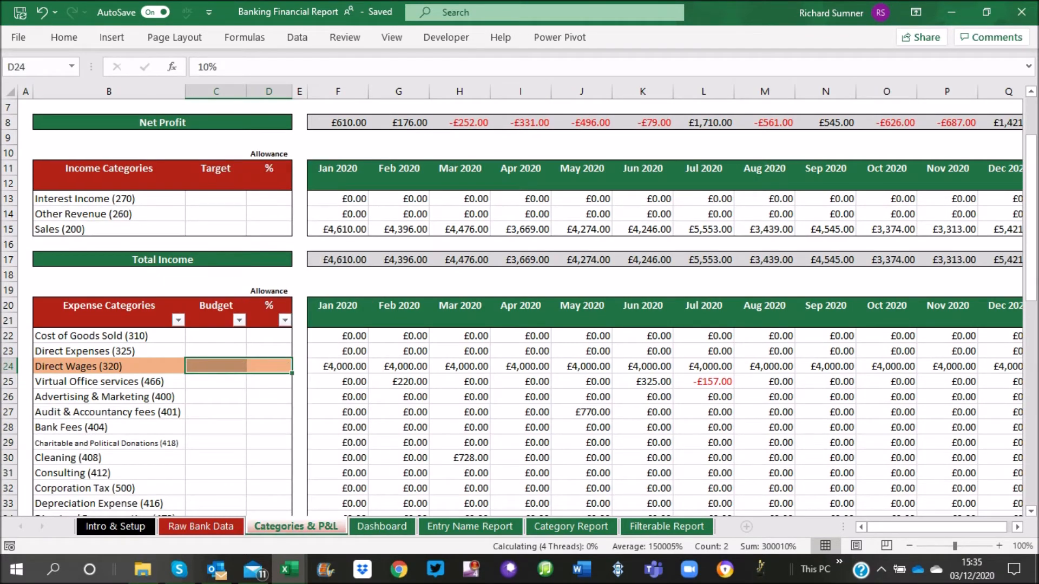
# Compare the Dashboard's Profit & Loss and General warnings sections with the alert, entry name and entry category columns on Raw Bank Data
pyautogui.click(25, 259)
pyautogui.hotkey('ctrl', 'Home')
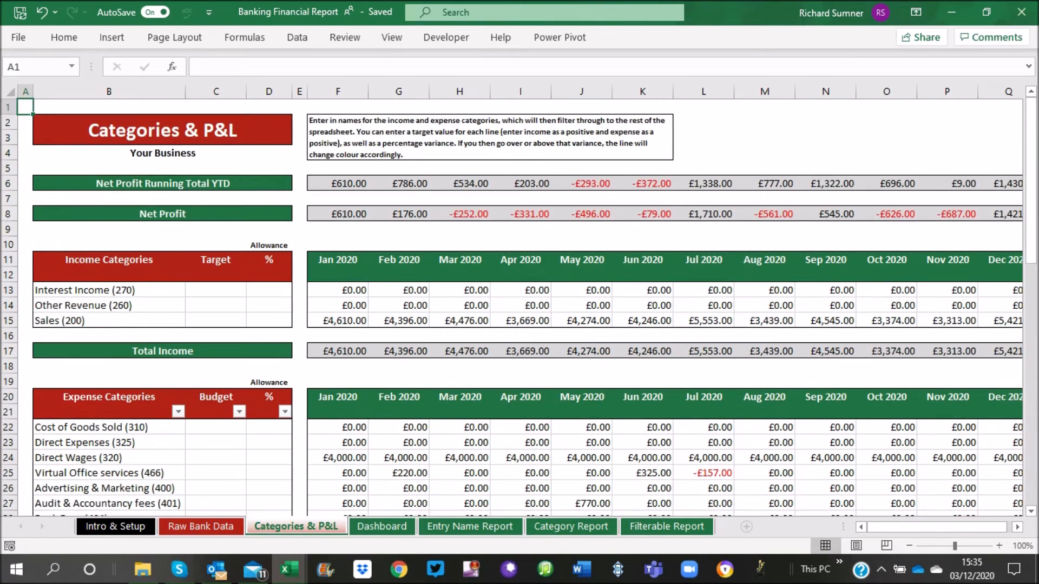
pyautogui.hotkey('ctrl', 'pagedown')
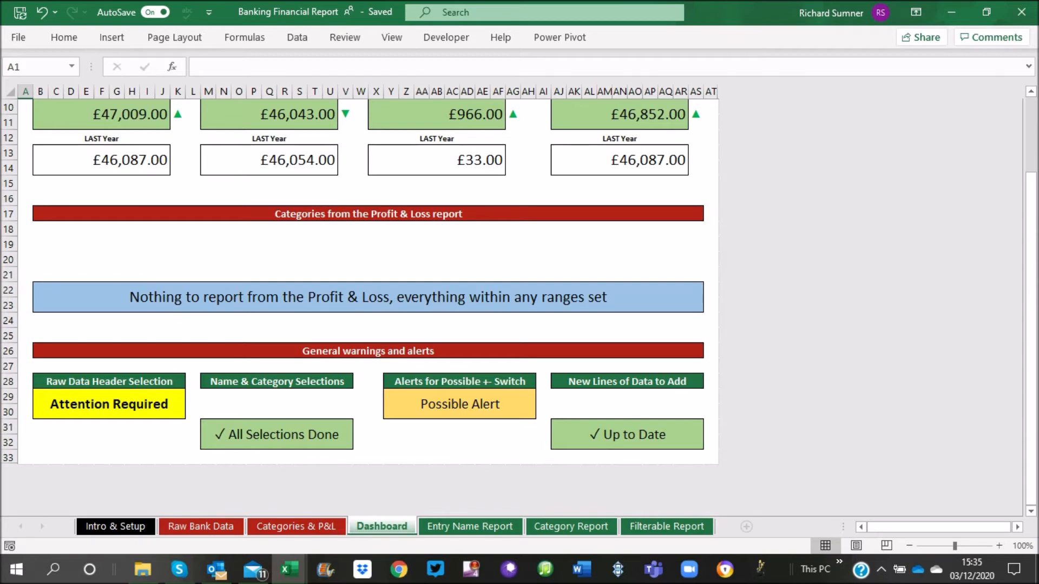
pyautogui.click(200, 526)
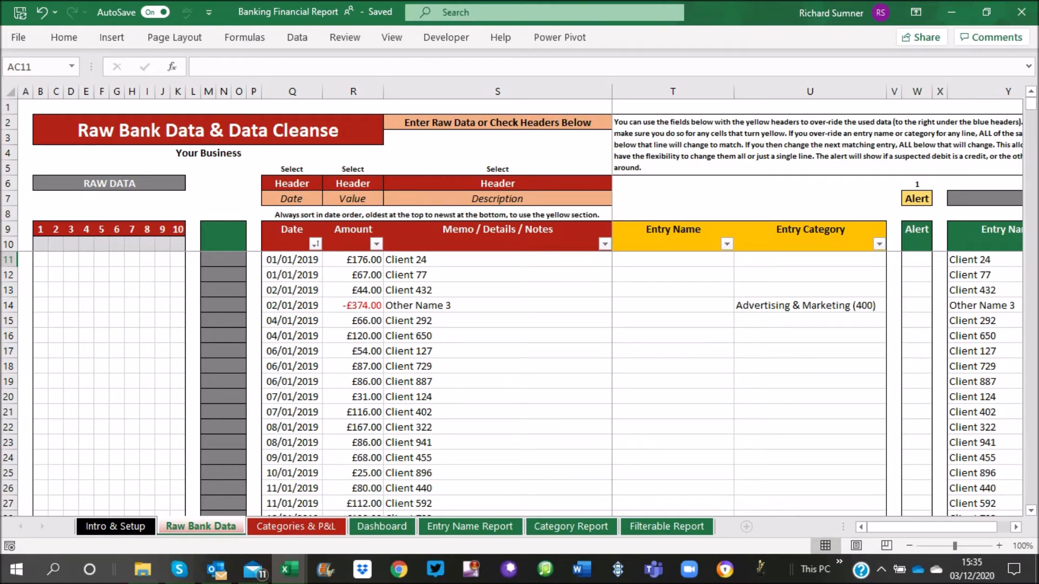
pyautogui.hotkey('ctrl', 'pagedown')
pyautogui.hotkey('ctrl', 'pagedown')
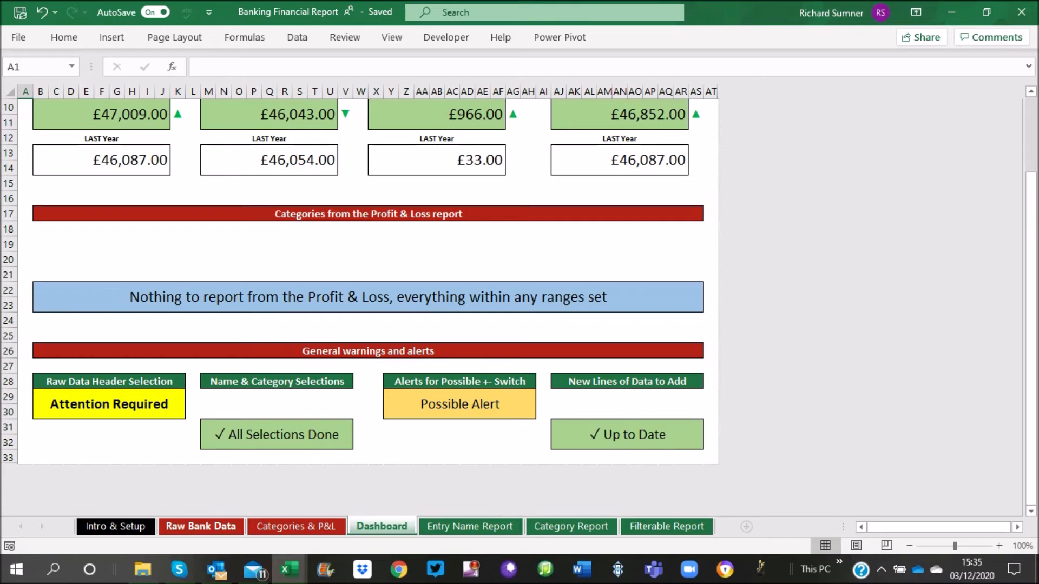
pyautogui.click(201, 526)
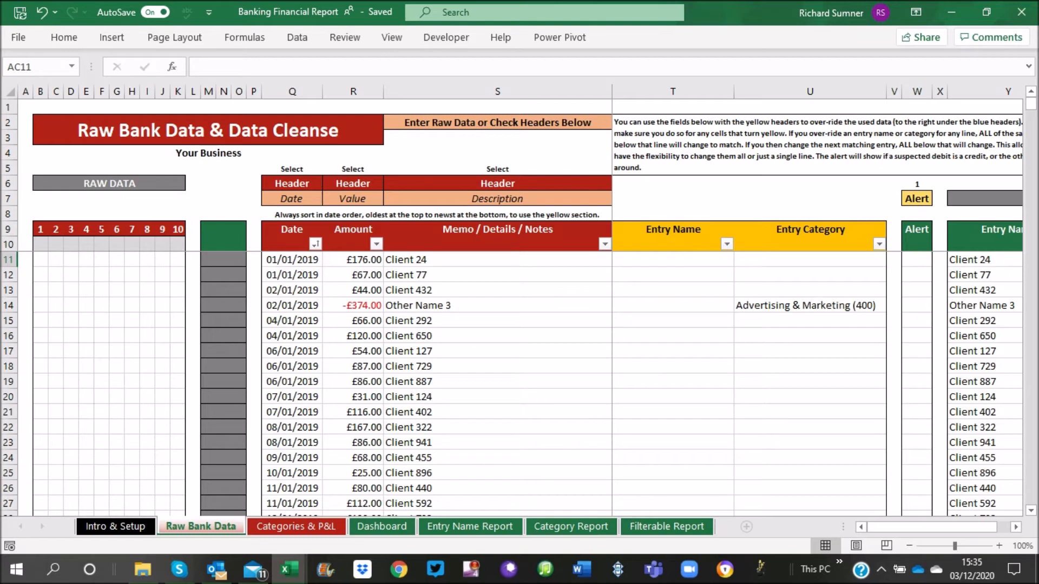
pyautogui.click(673, 275)
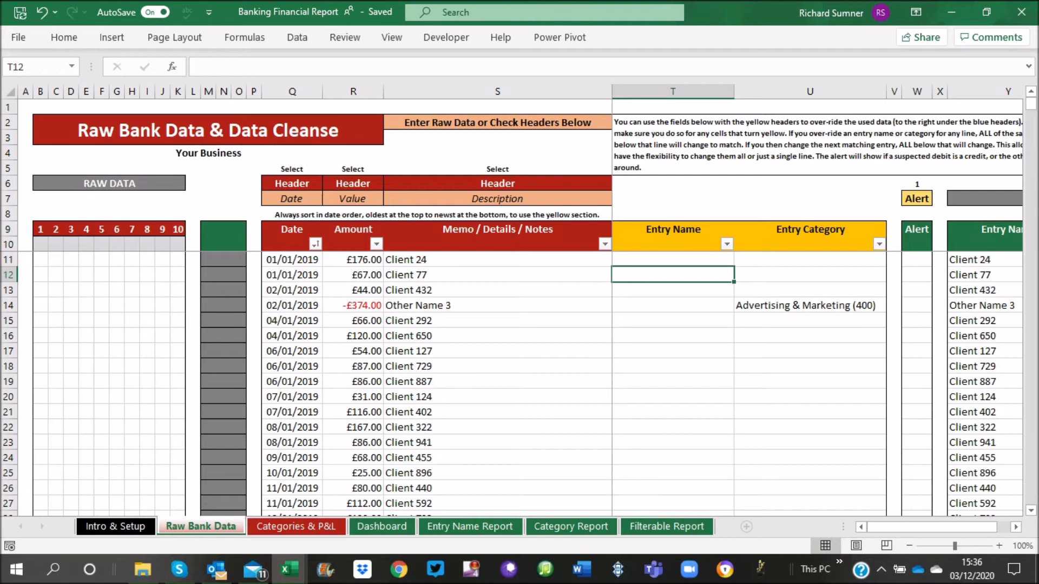
pyautogui.click(381, 526)
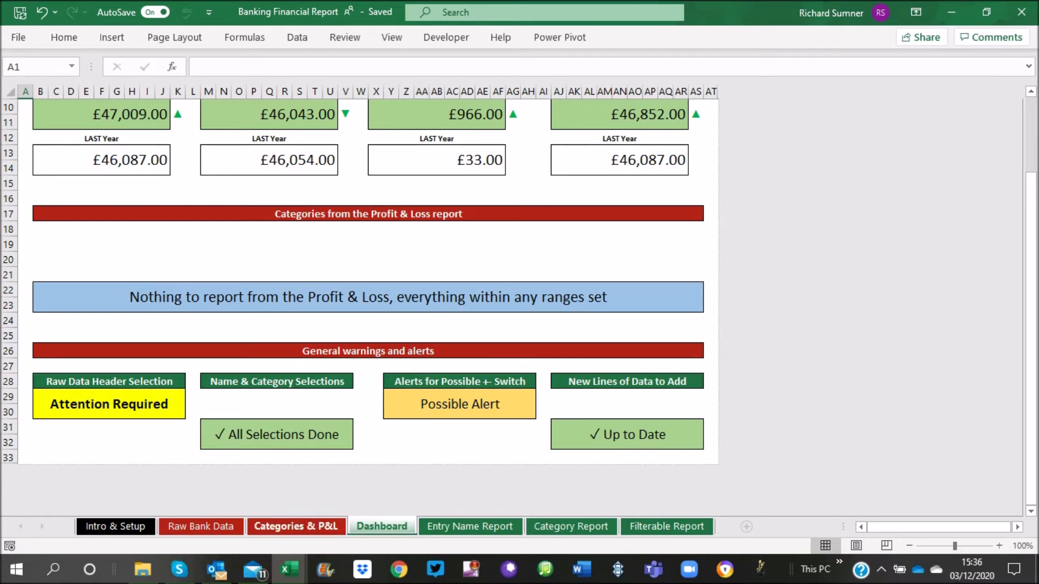
pyautogui.click(201, 526)
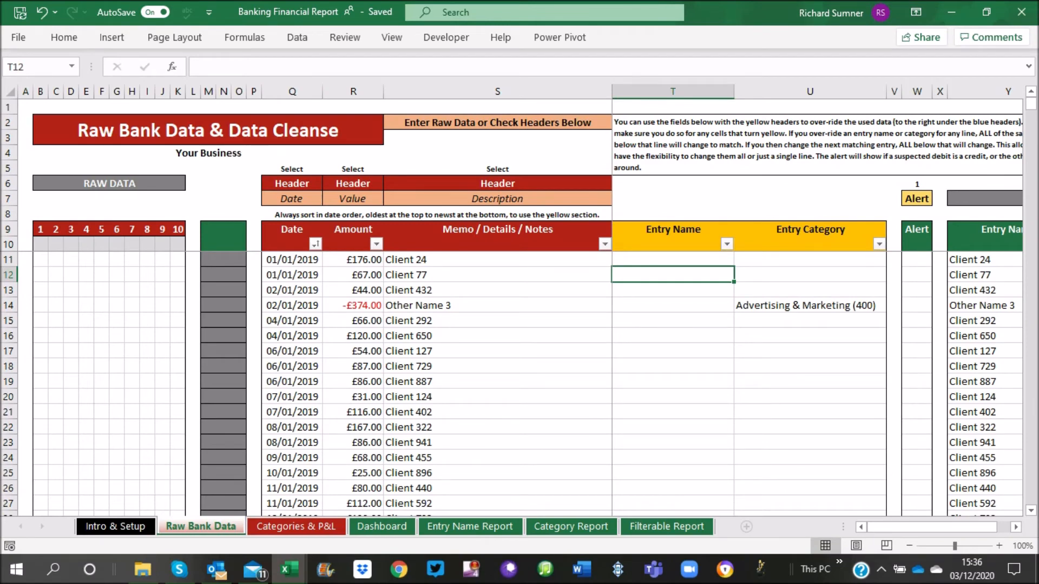
pyautogui.click(382, 525)
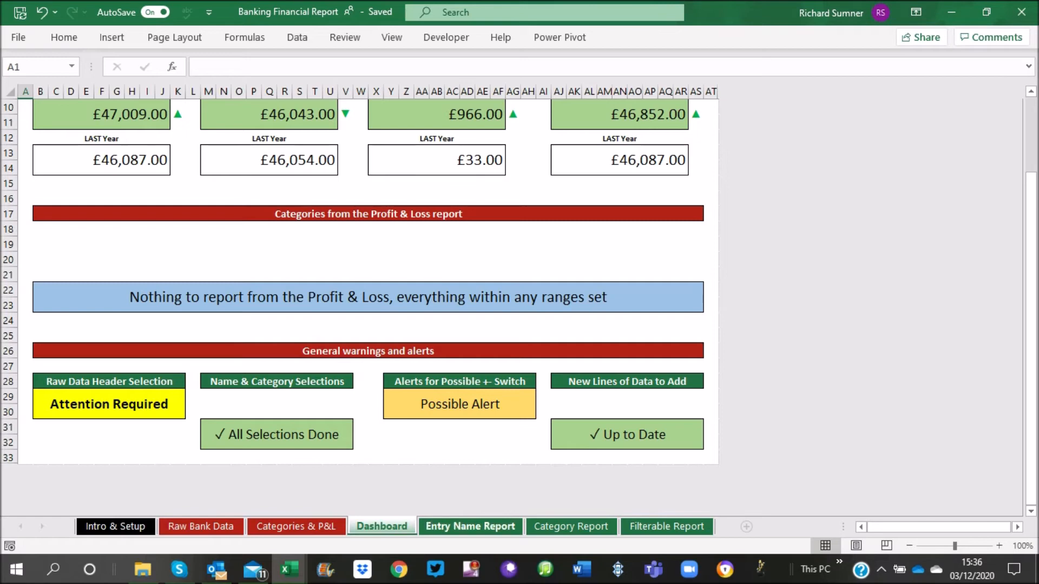
# View the empty Entry Name Report and select the entry name of the 25/01/2019 Your Account line on Raw Bank Data
pyautogui.click(470, 526)
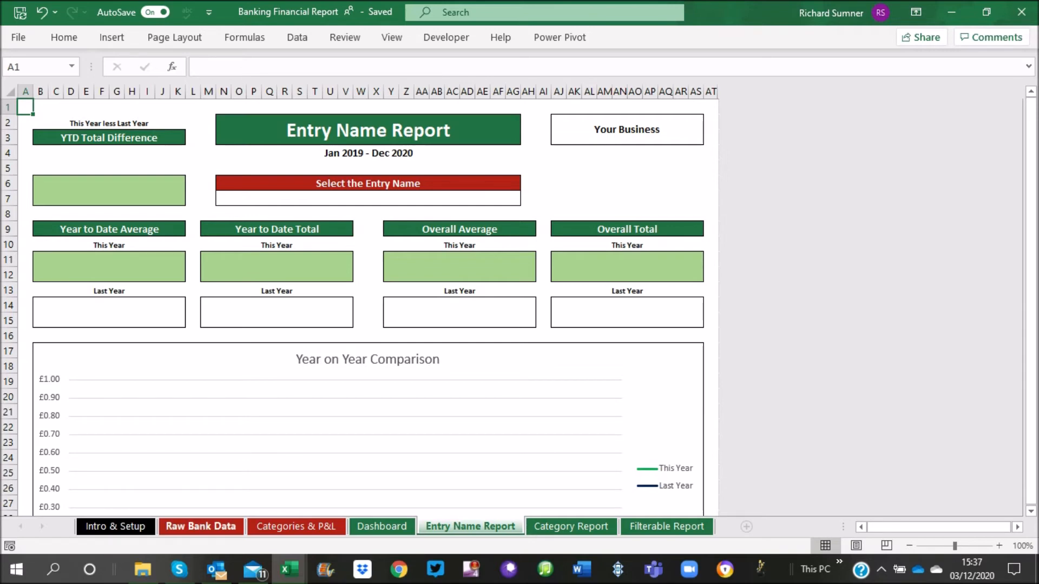
pyautogui.click(201, 526)
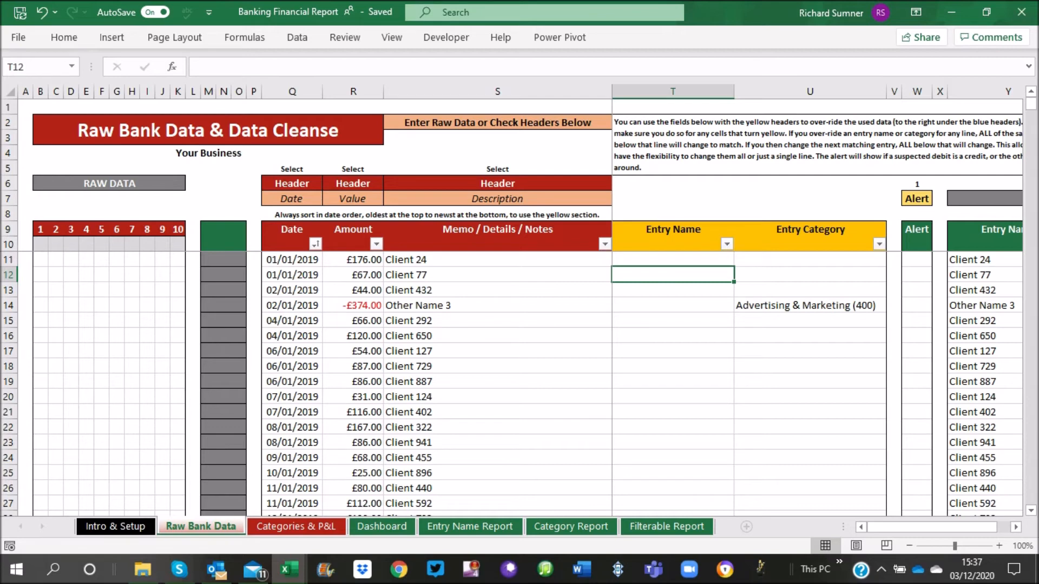
pyautogui.scroll(-6, 541, 379)
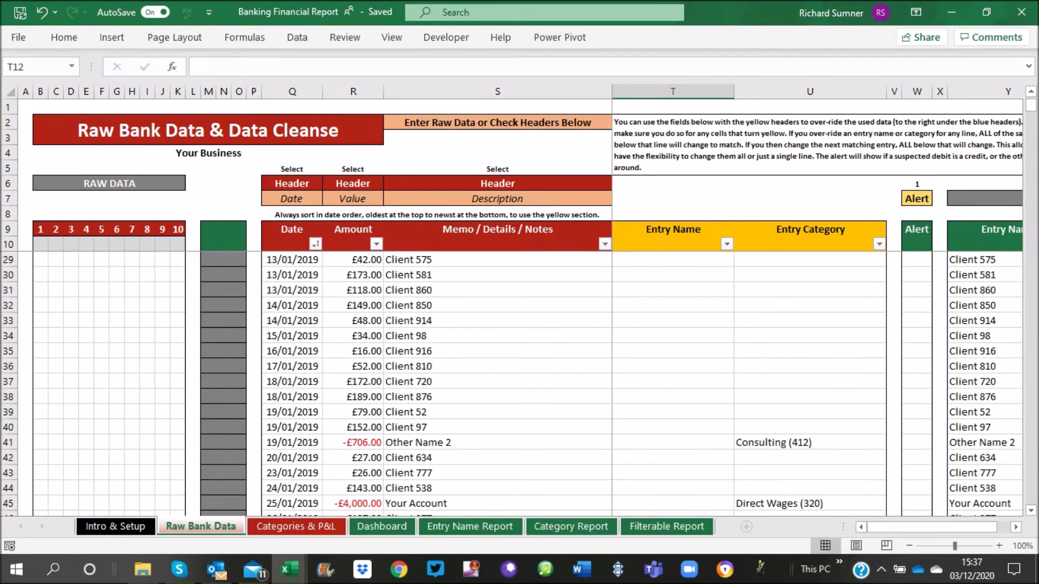
pyautogui.scroll(-2, 520, 379)
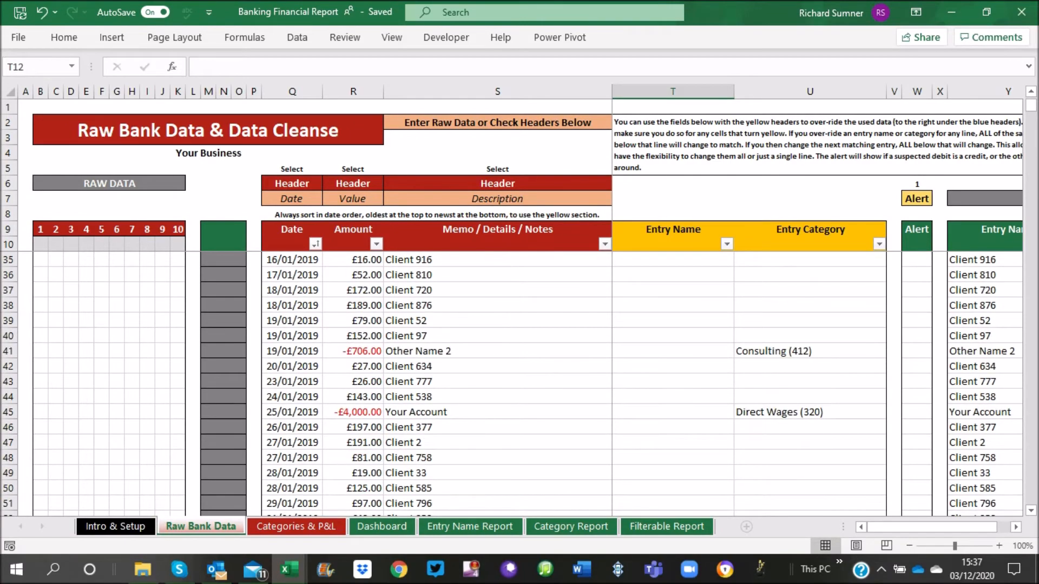
pyautogui.click(984, 412)
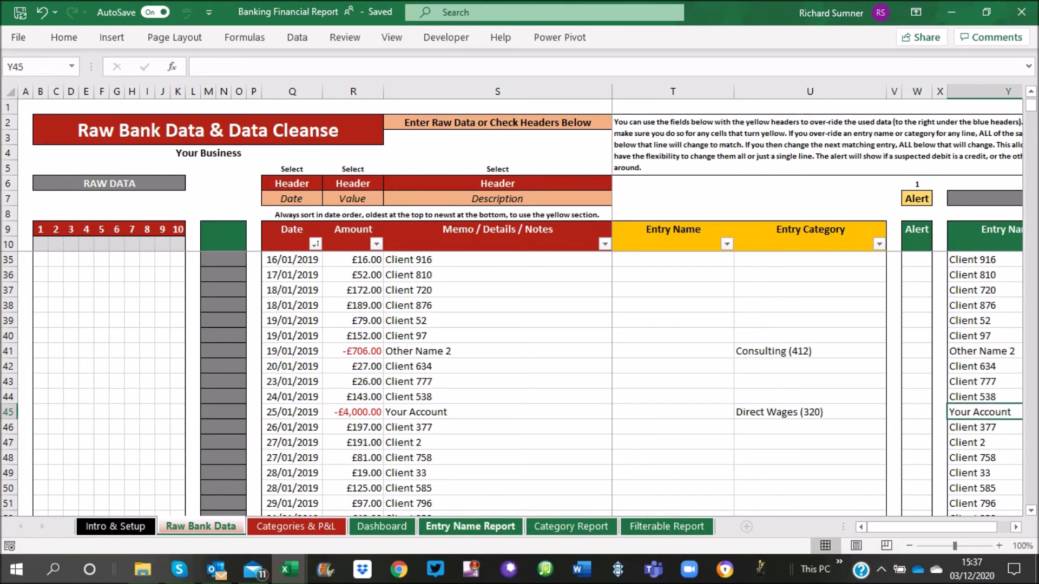
# Choose Your Account as the entry name on the Entry Name Report
pyautogui.click(470, 526)
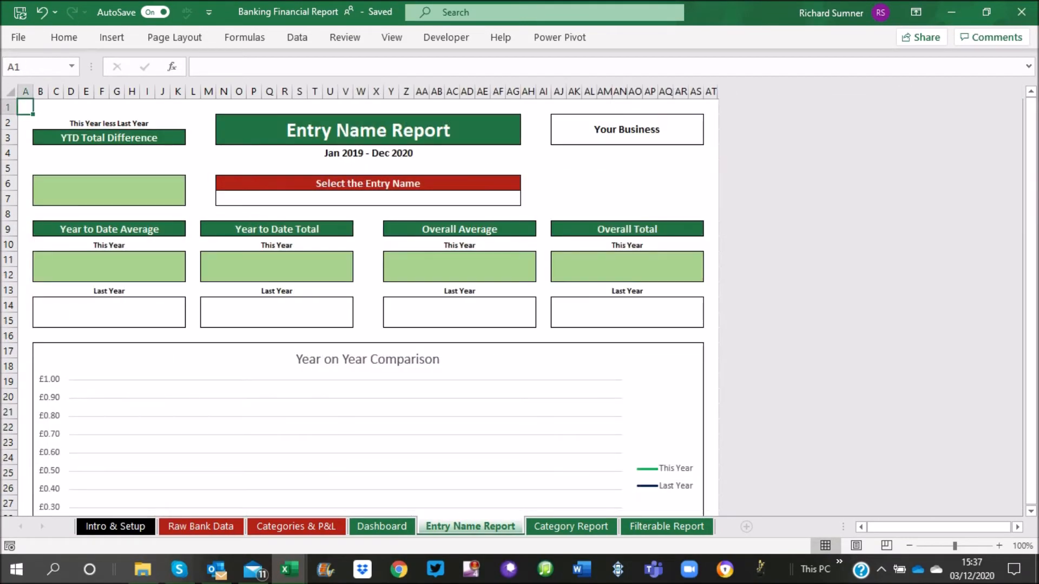
pyautogui.click(368, 199)
pyautogui.click(527, 199)
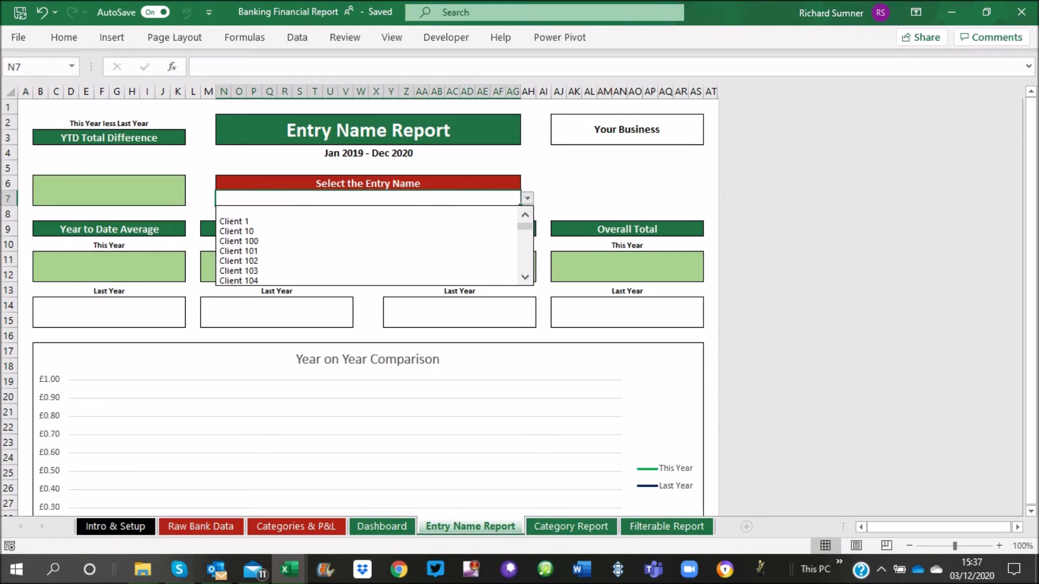
pyautogui.scroll(-5, 368, 247)
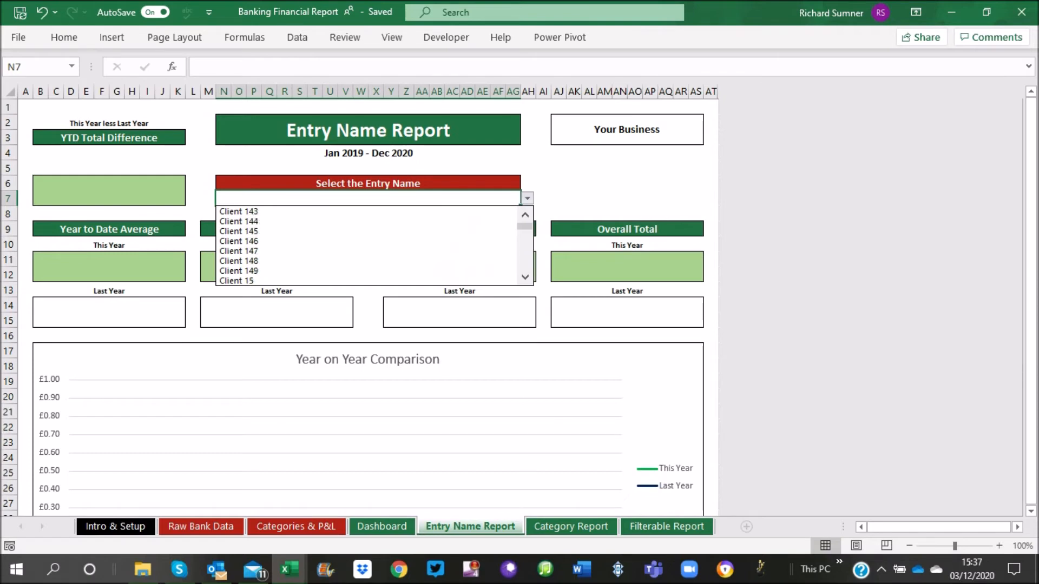
pyautogui.scroll(-10, 368, 246)
pyautogui.scroll(-10, 368, 246)
pyautogui.scroll(-6, 368, 246)
pyautogui.moveTo(524, 227); pyautogui.dragTo(524, 233)
pyautogui.scroll(-10, 368, 246)
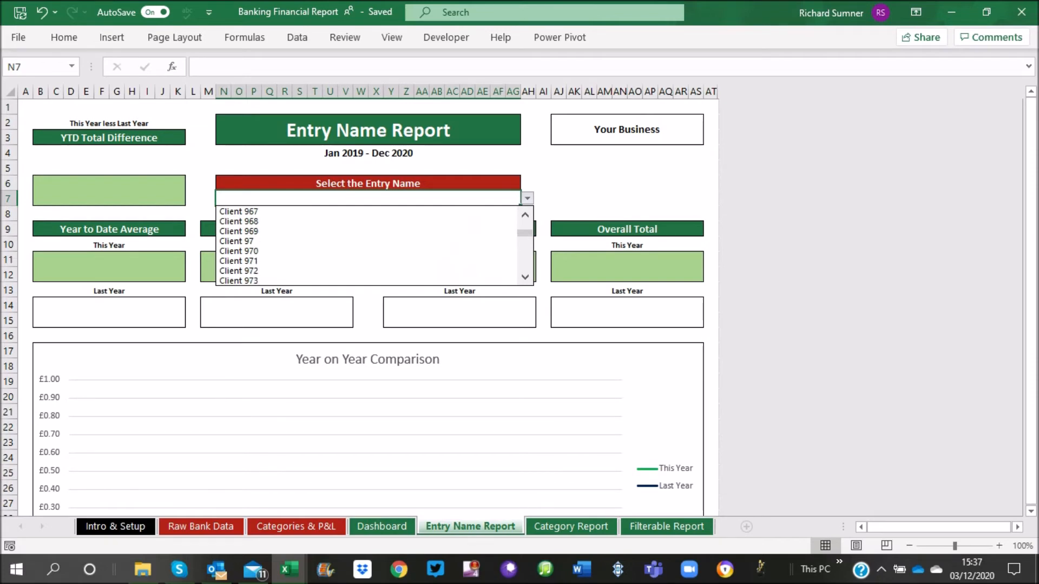
pyautogui.scroll(-6, 246, 271)
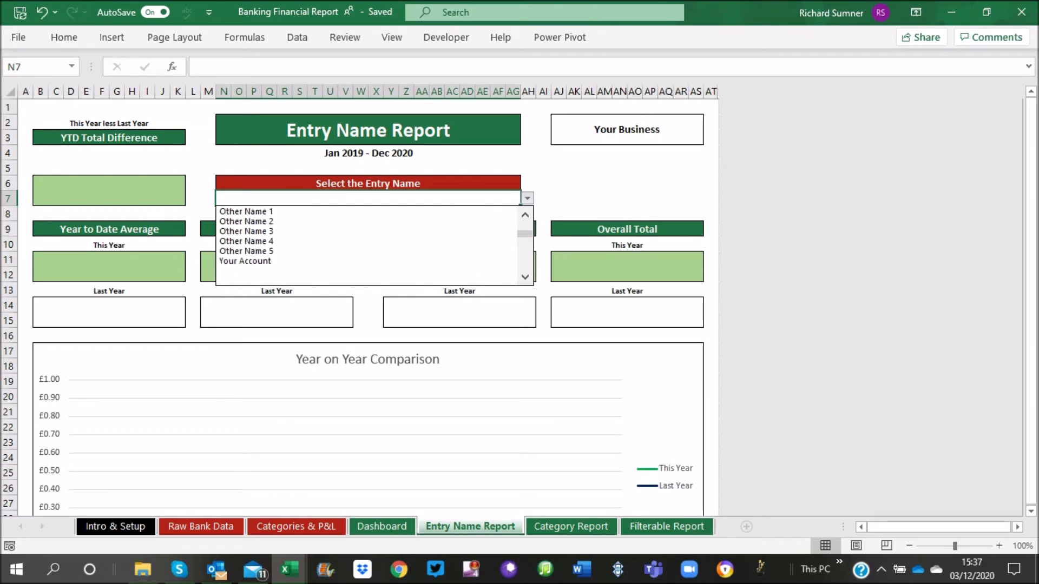
pyautogui.click(246, 261)
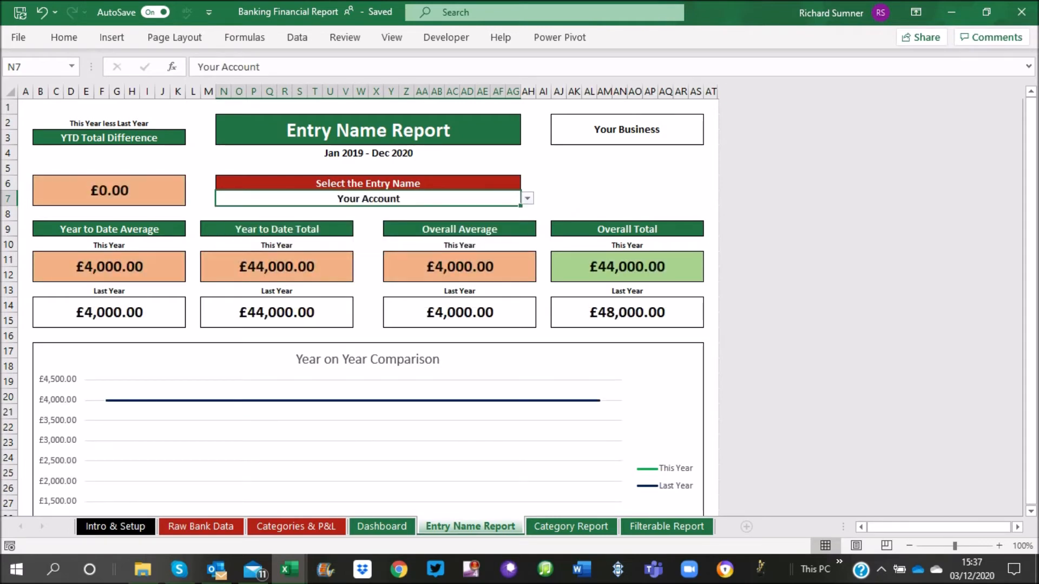
# Check the Your Account line on Raw Bank Data against the Entry Name Report's average and total figures
pyautogui.click(200, 525)
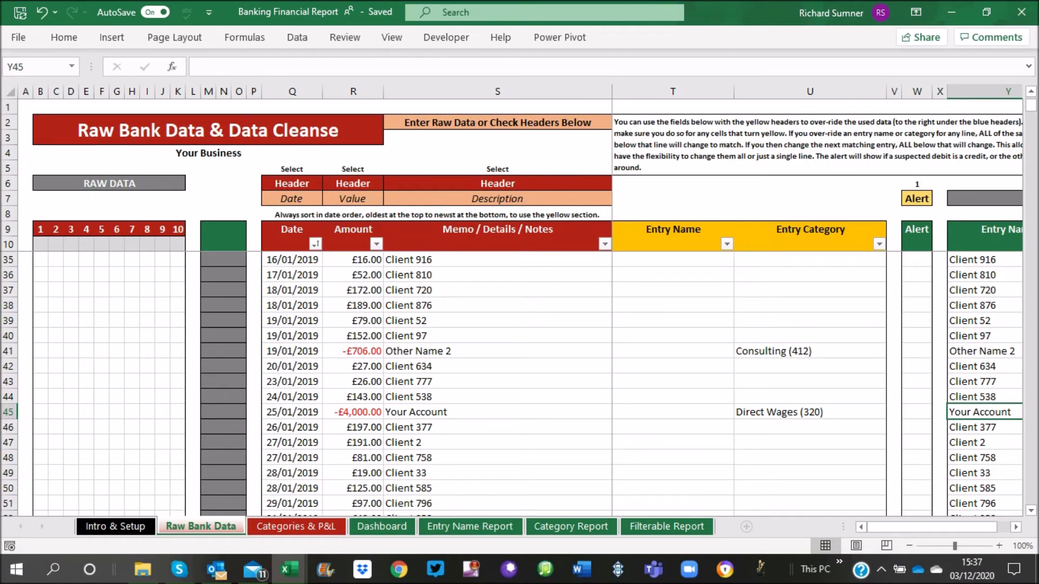
pyautogui.click(469, 526)
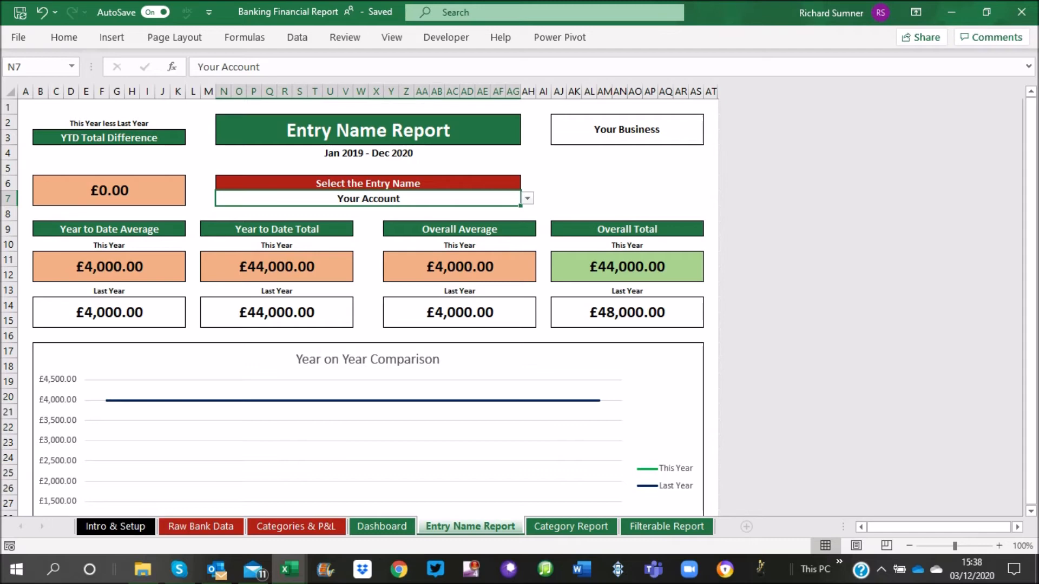
pyautogui.hotkey('ctrl', 'Home')
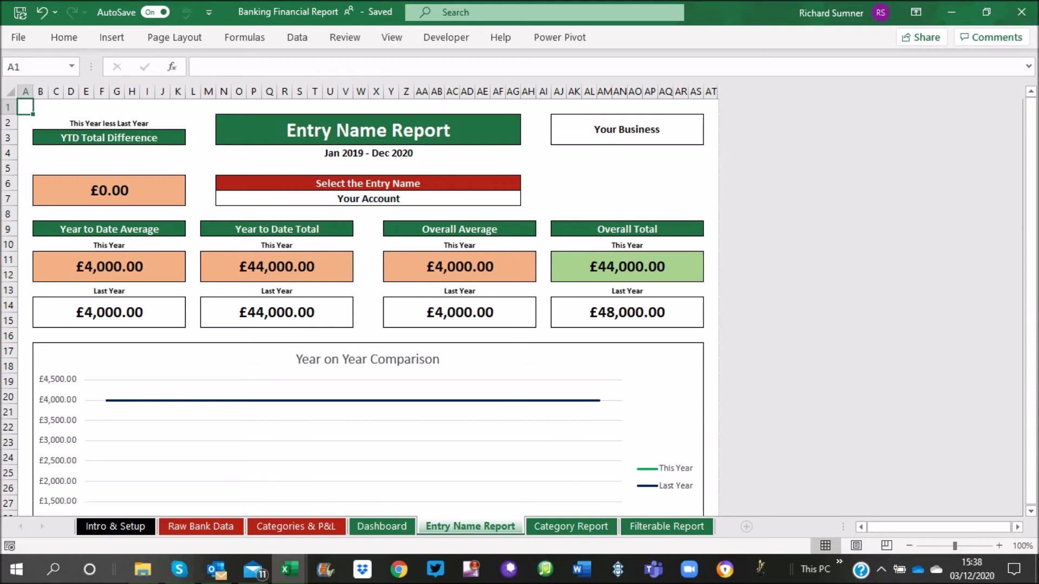
# Clear the selected entry name on the Entry Name Report and return to cell A1
pyautogui.click(368, 198)
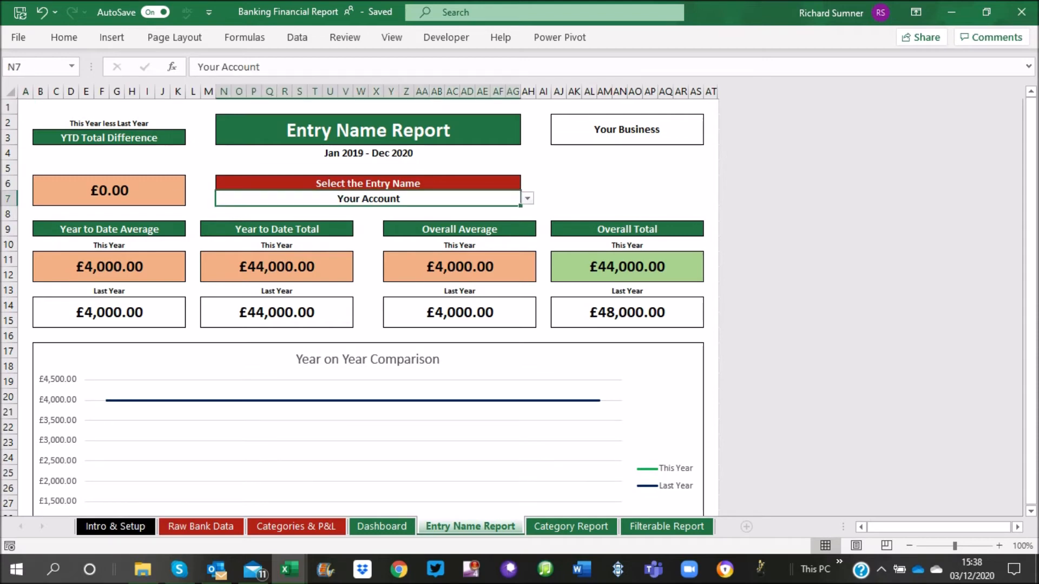
pyautogui.press('Delete')
pyautogui.press('Return')
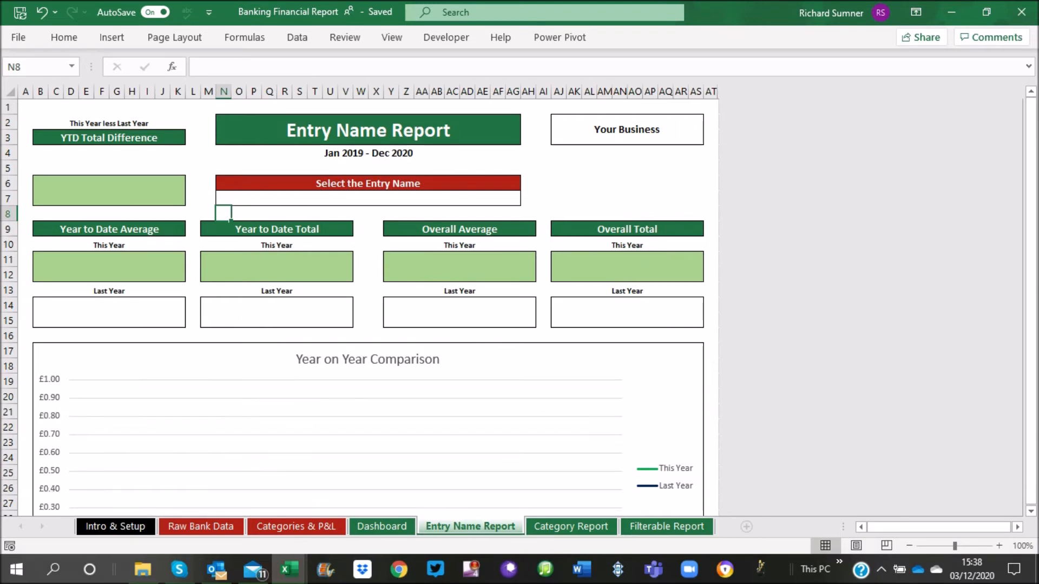
pyautogui.hotkey('ctrl', 'Home')
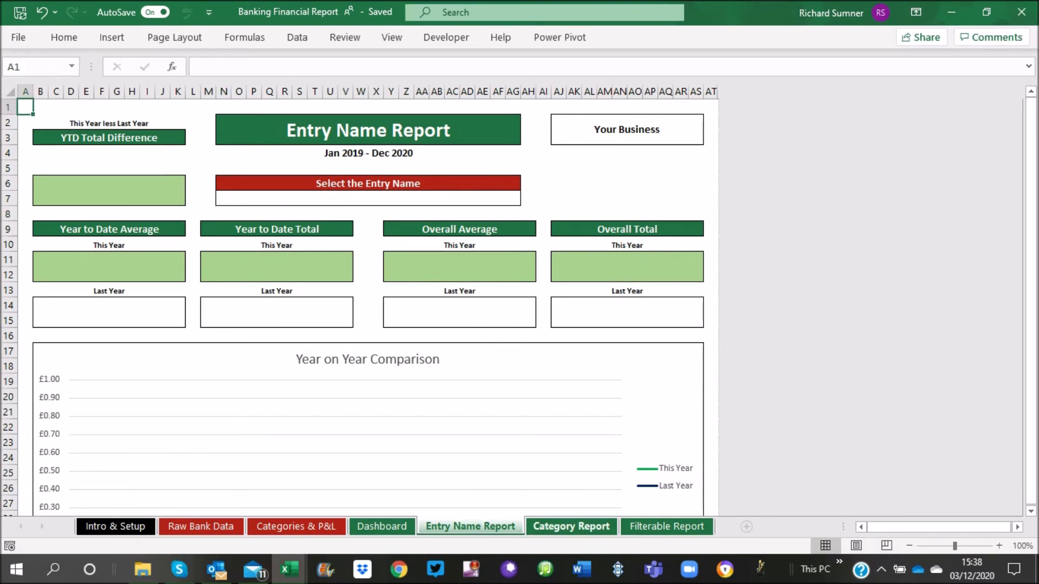
# Choose Sales (200) as the category on the Category Report
pyautogui.click(571, 527)
pyautogui.click(411, 199)
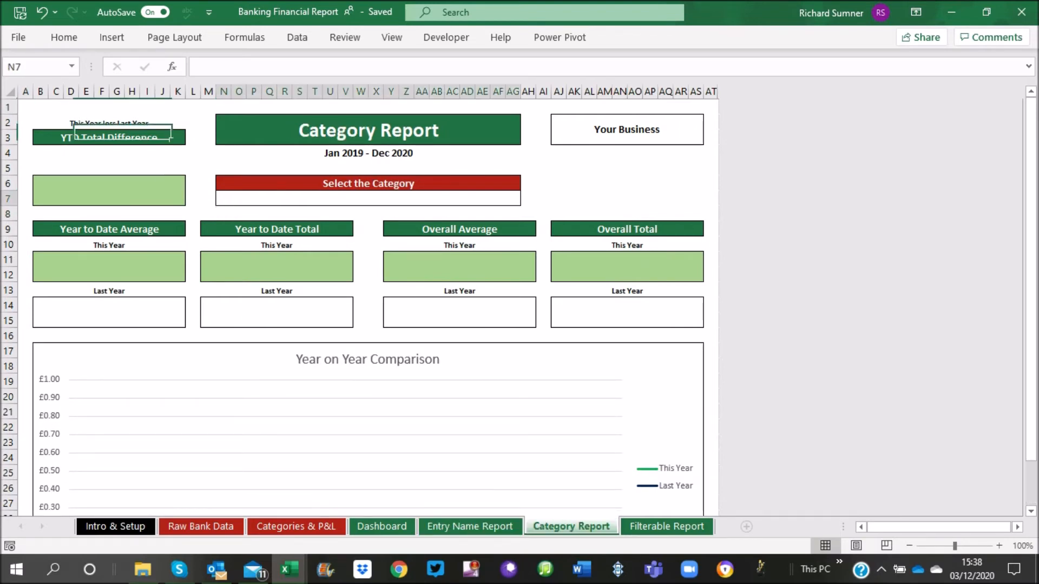
pyautogui.click(527, 199)
pyautogui.press('Return')
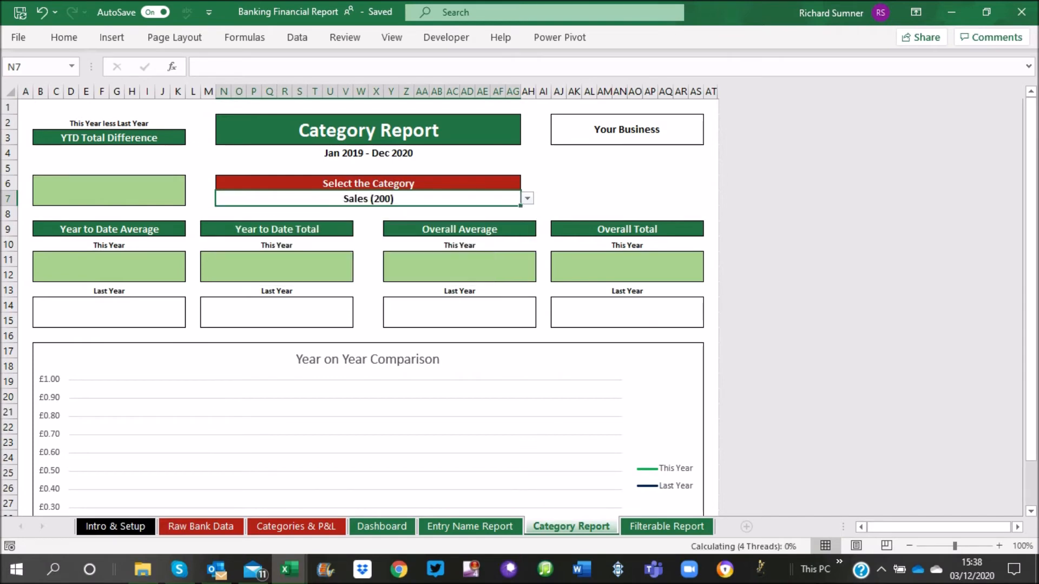
# Examine the Category Report's Year on Year Comparison chart, Overall Total and YTD Total Difference for Sales (200)
pyautogui.scroll(-1, 368, 302)
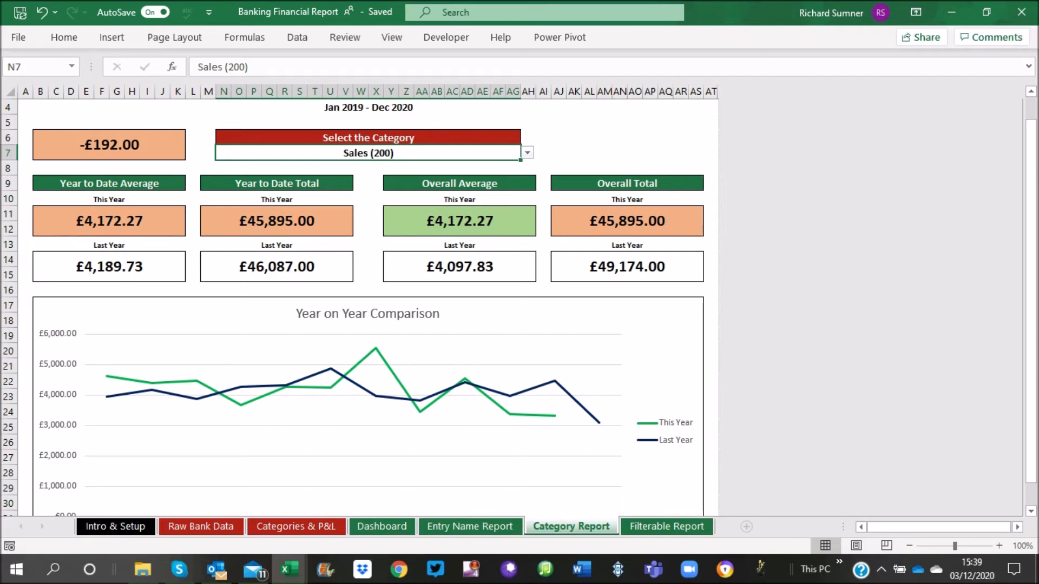
pyautogui.click(627, 266)
pyautogui.click(627, 221)
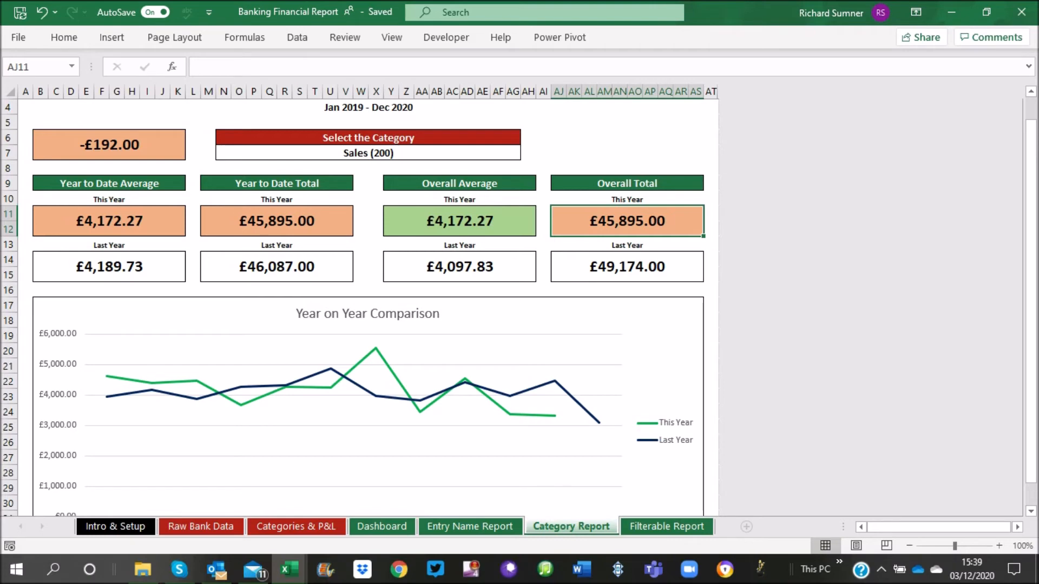
pyautogui.click(25, 108)
pyautogui.scroll(1, 26, 108)
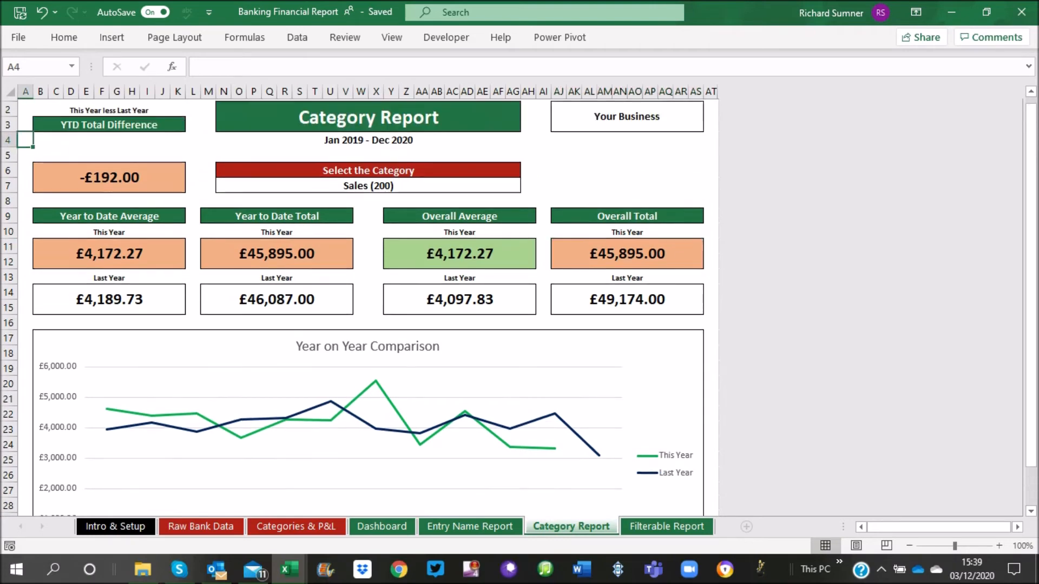
pyautogui.click(110, 191)
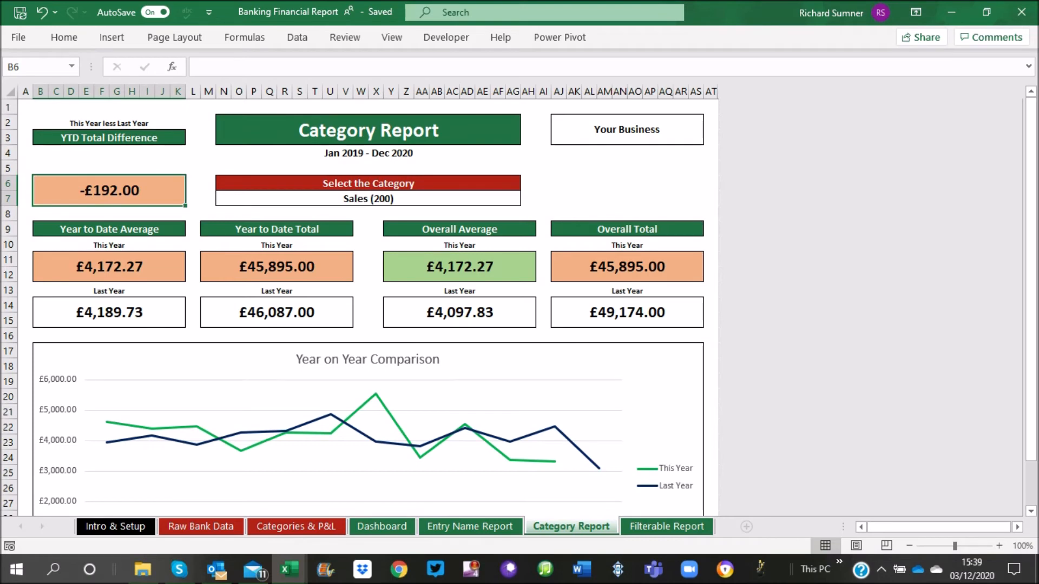
pyautogui.click(26, 107)
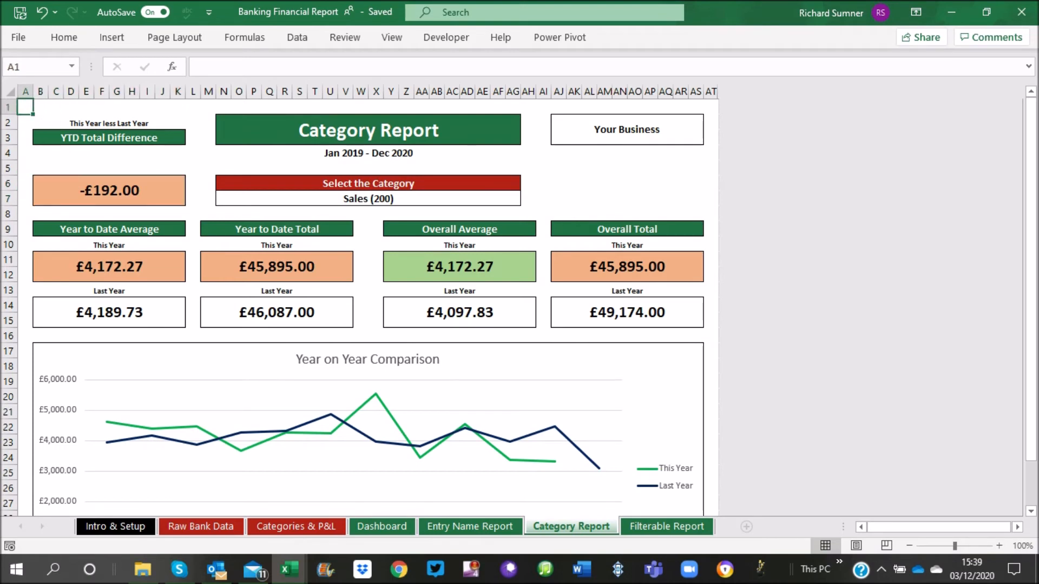
# Clear the selected category on the Category Report
pyautogui.click(368, 198)
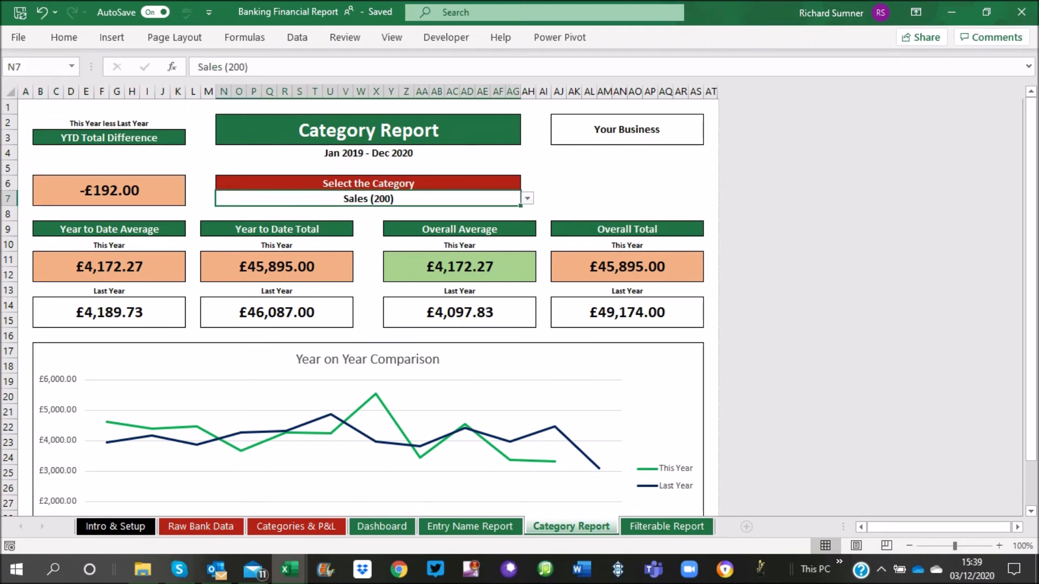
pyautogui.press('BackSpace')
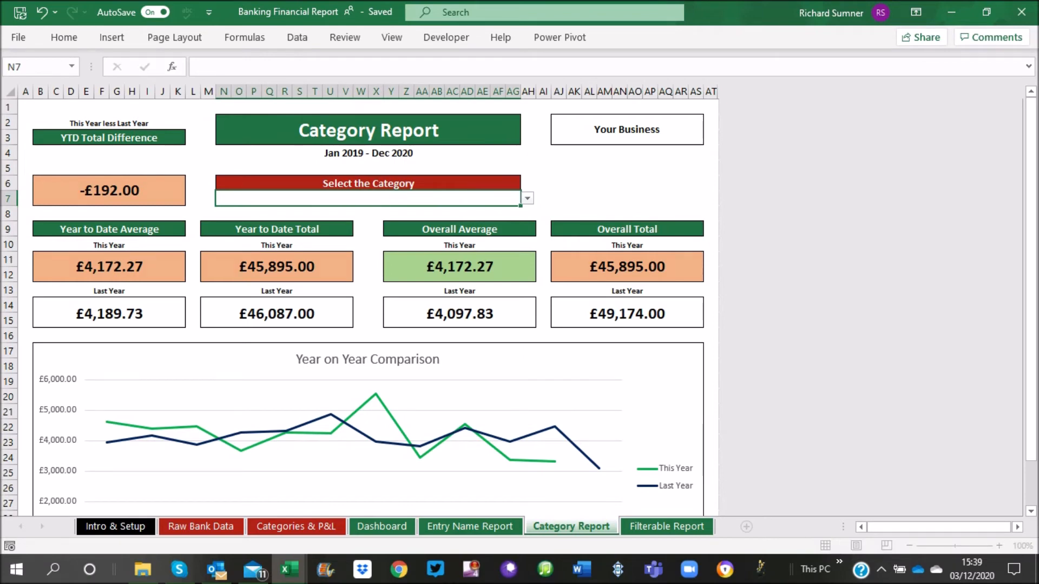
# Commit the emptied category selection and return to cell A1 of the Category Report
pyautogui.press('Return')
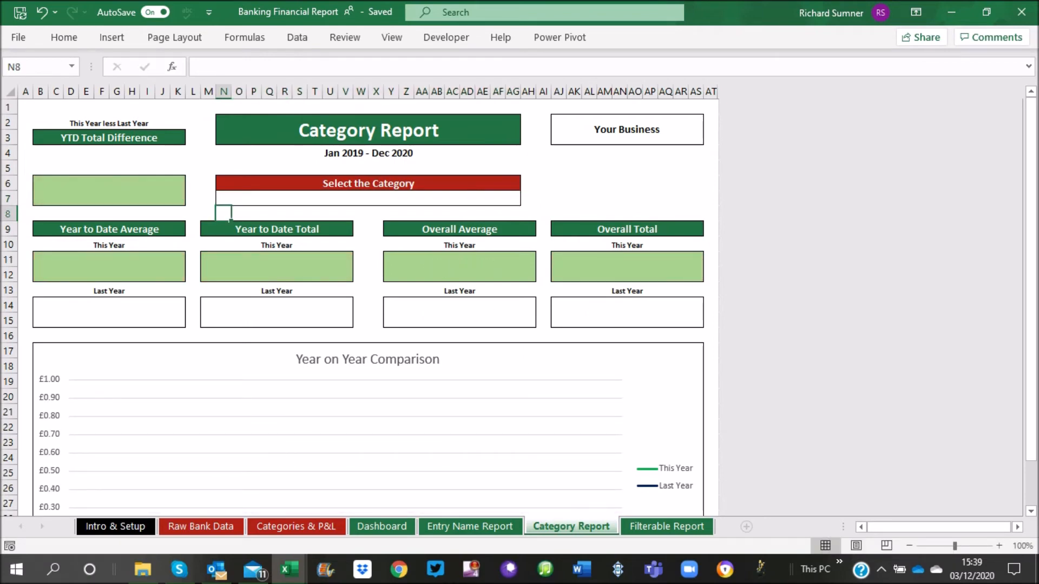
pyautogui.hotkey('ctrl', 'Home')
# View the Clean Data columns for entry name, entry category and month on the Raw Bank Data sheet
pyautogui.hotkey('ctrl', 'pageup')
pyautogui.hotkey('ctrl', 'pageup')
pyautogui.hotkey('ctrl', 'pageup')
pyautogui.hotkey('ctrl', 'pageup')
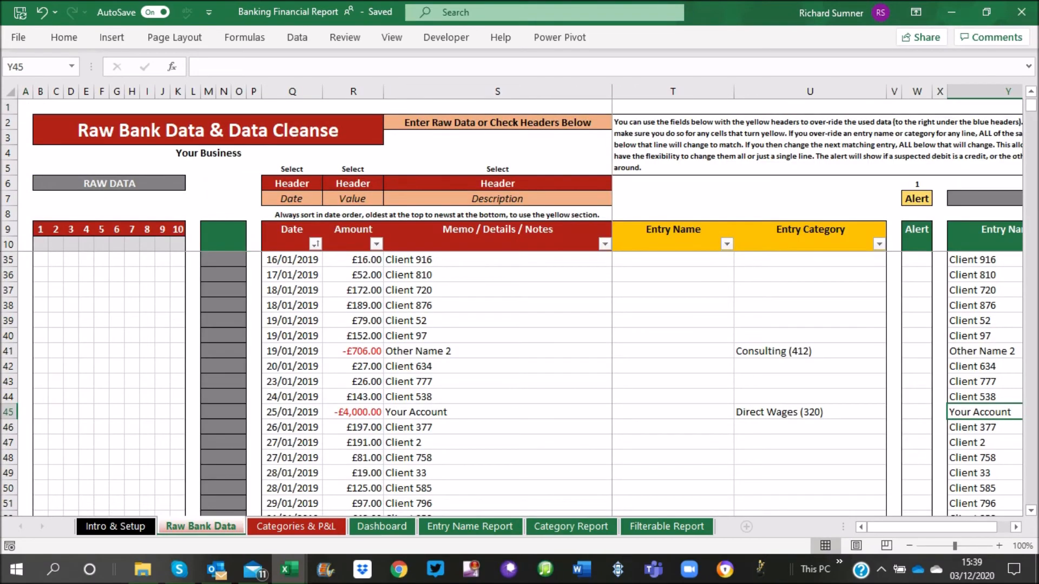
pyautogui.click(1016, 527)
pyautogui.click(1016, 526)
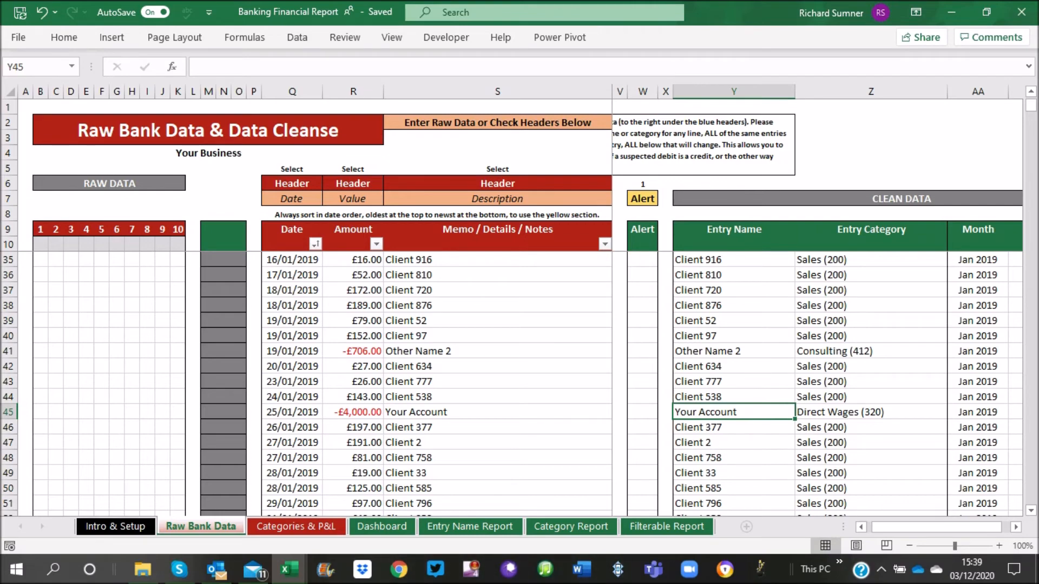
# Examine the Filterable Report's incoming, outgoing and difference sections, along with its date and category filters
pyautogui.click(571, 527)
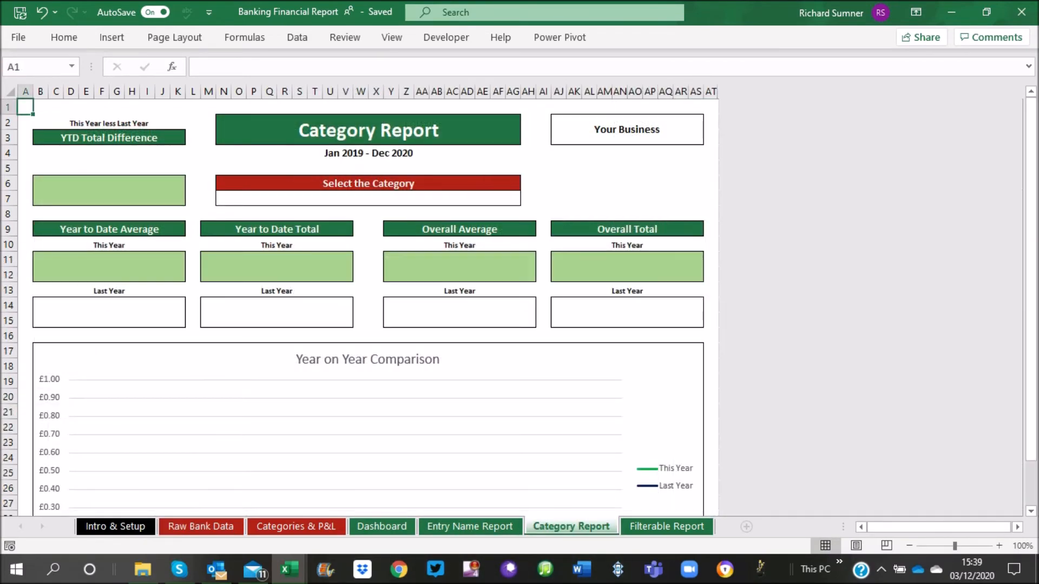
pyautogui.click(666, 526)
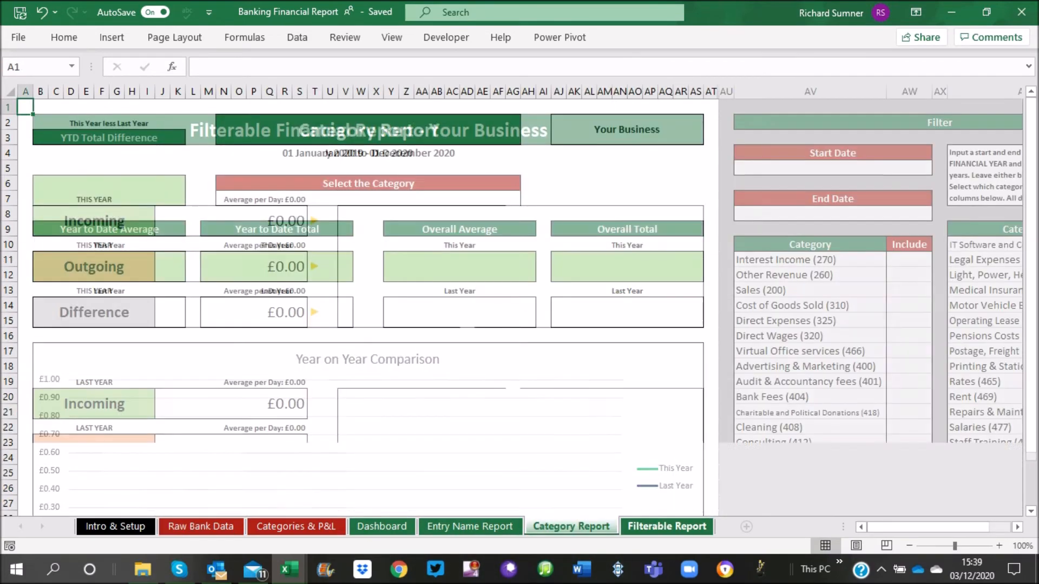
pyautogui.scroll(-3, 519, 308)
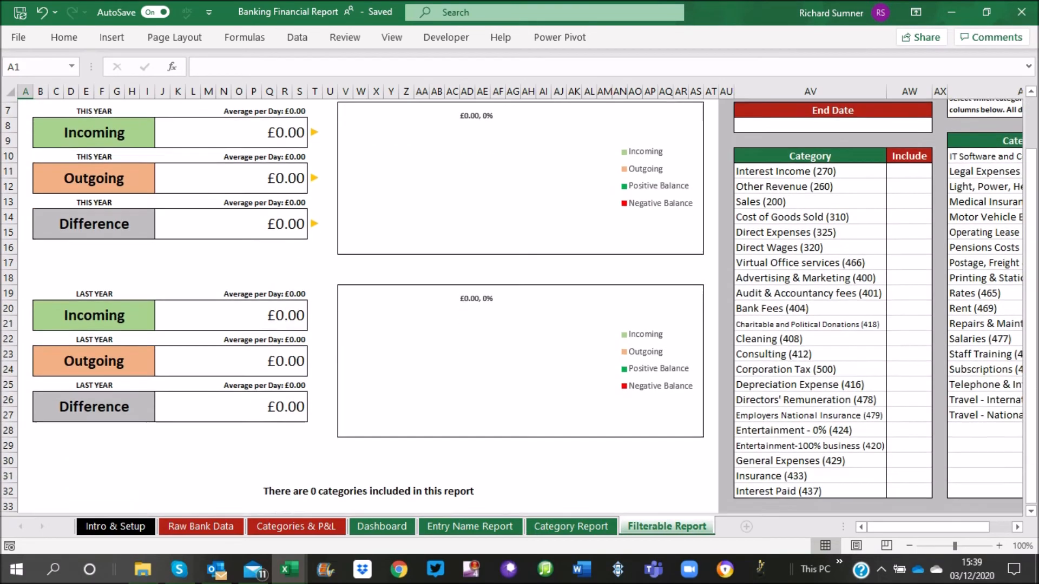
pyautogui.scroll(3, 519, 307)
pyautogui.scroll(-6, 519, 308)
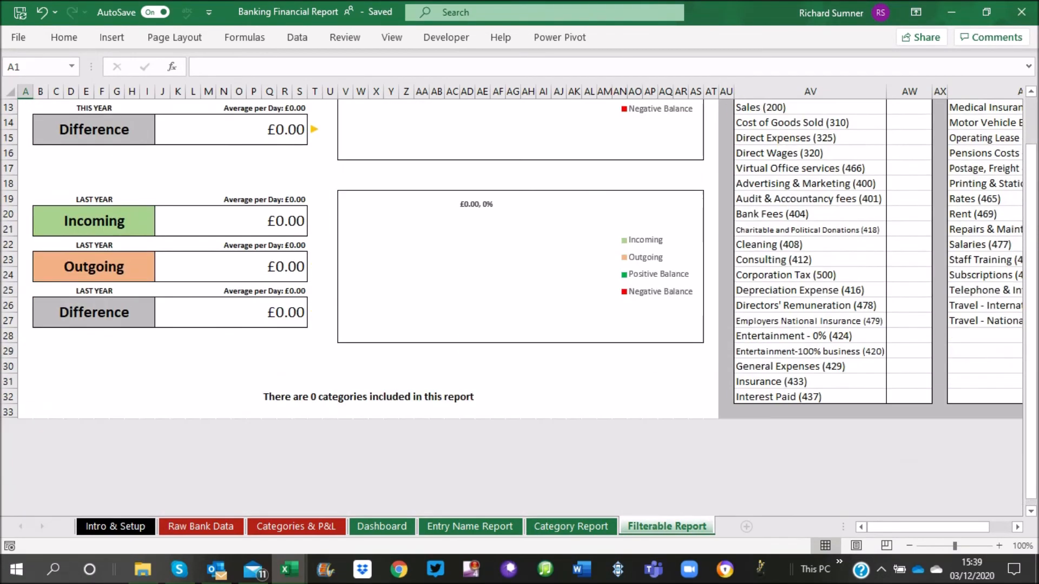
pyautogui.scroll(6, 519, 307)
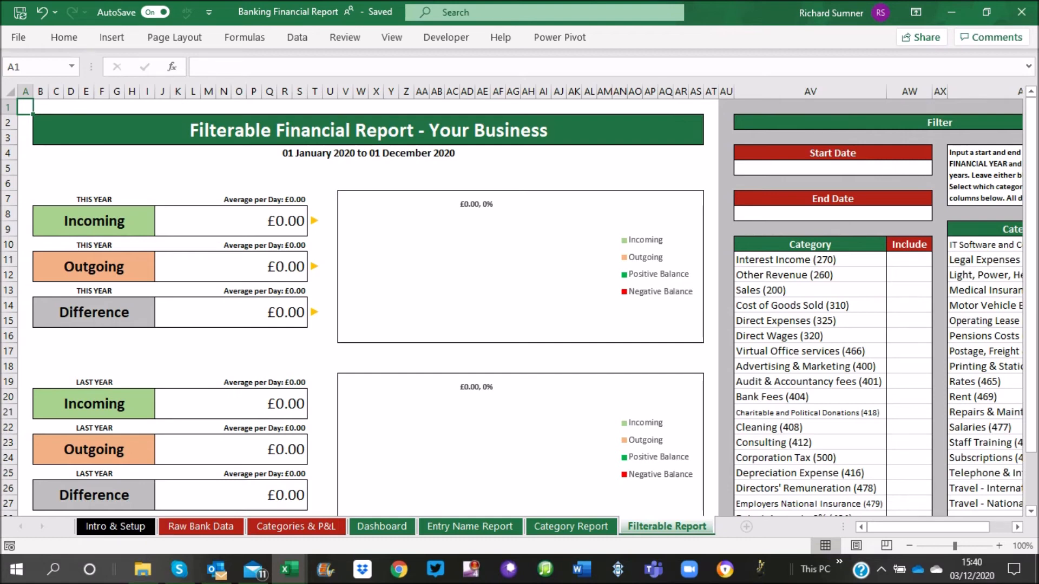
pyautogui.moveTo(926, 527); pyautogui.dragTo(952, 527)
pyautogui.scroll(-1, 811, 352)
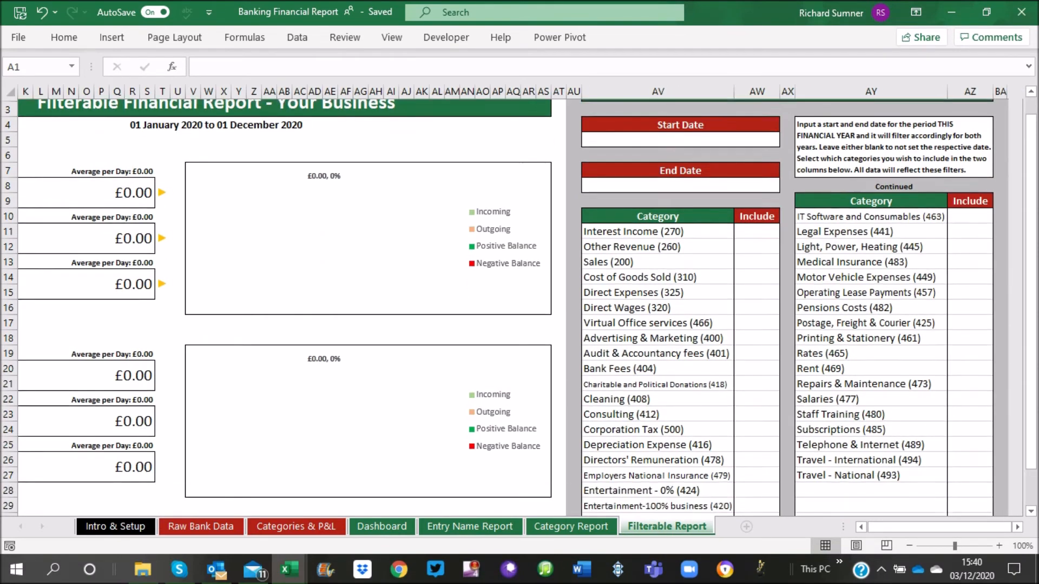
pyautogui.scroll(-1, 541, 308)
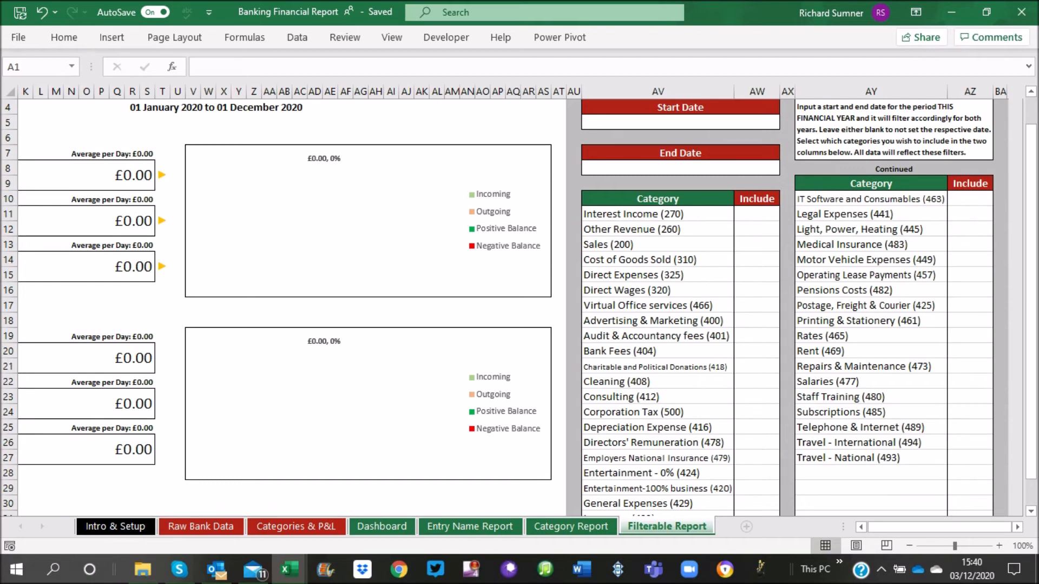
pyautogui.scroll(-1, 519, 309)
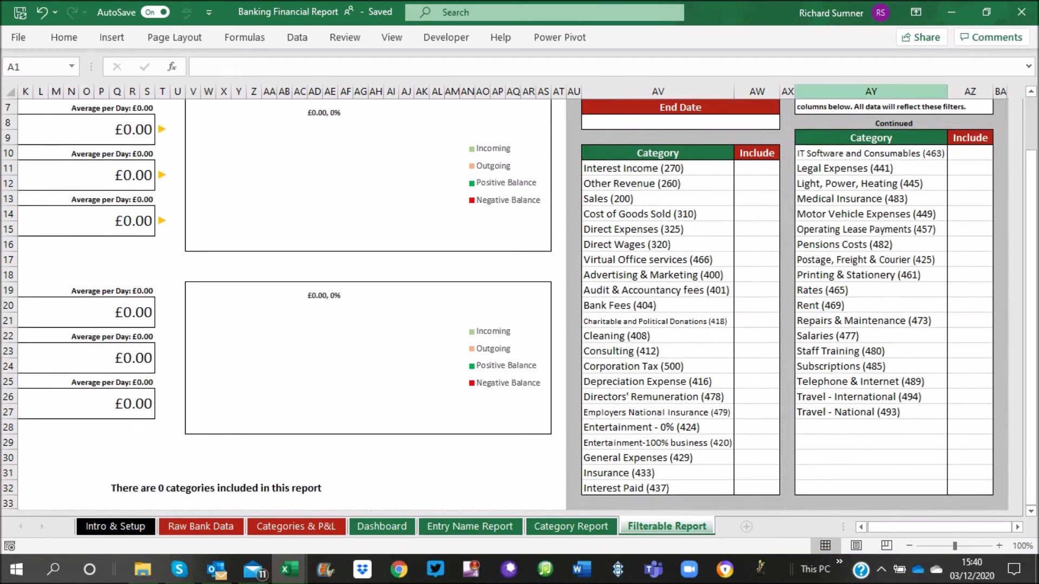
pyautogui.scroll(2, 520, 309)
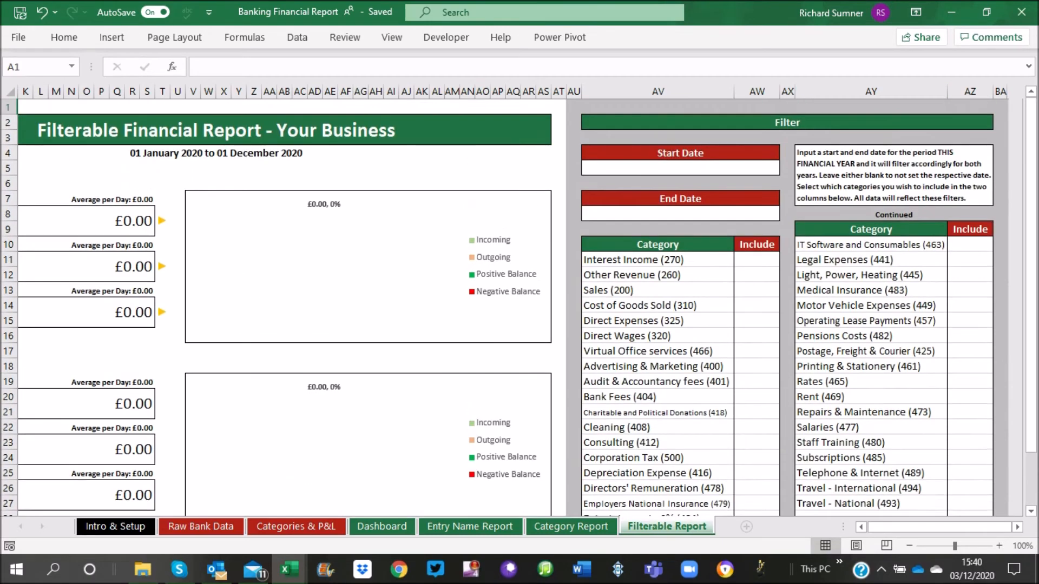
# Set the Filterable Report's start date to 1 January 2020
pyautogui.click(680, 168)
pyautogui.write('1')
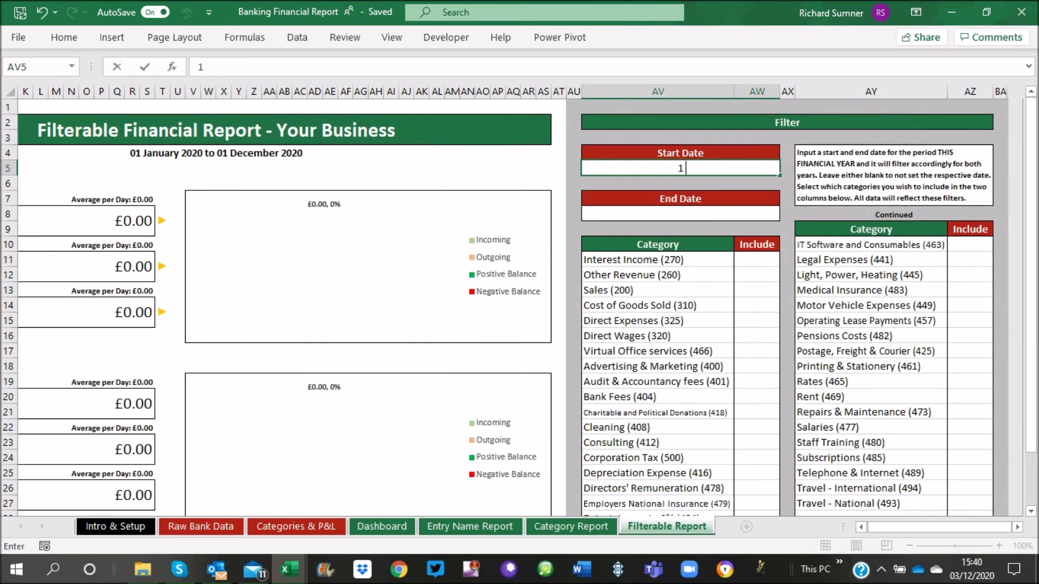
pyautogui.write(' jan 2020')
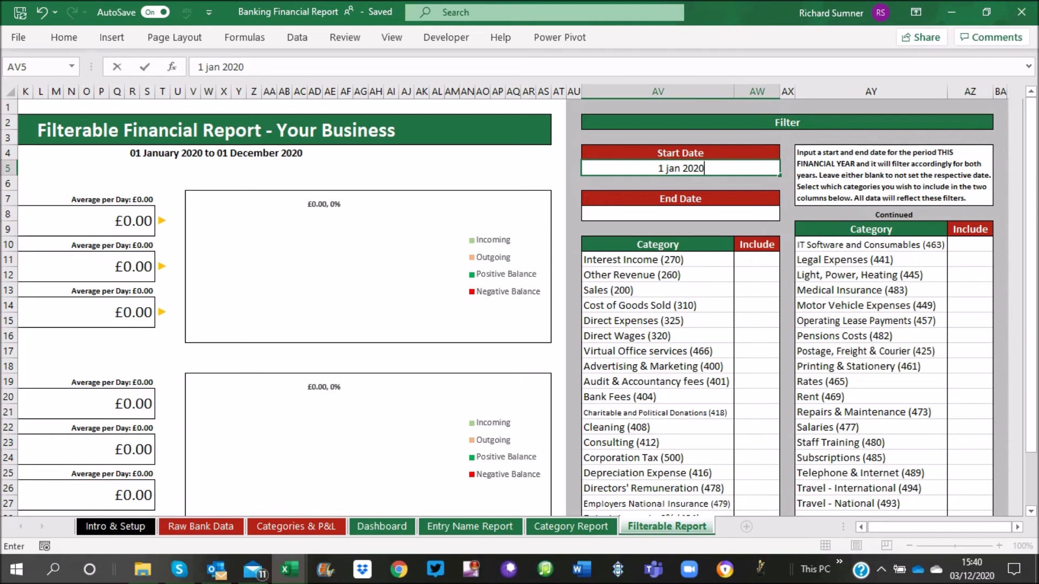
pyautogui.press('Return')
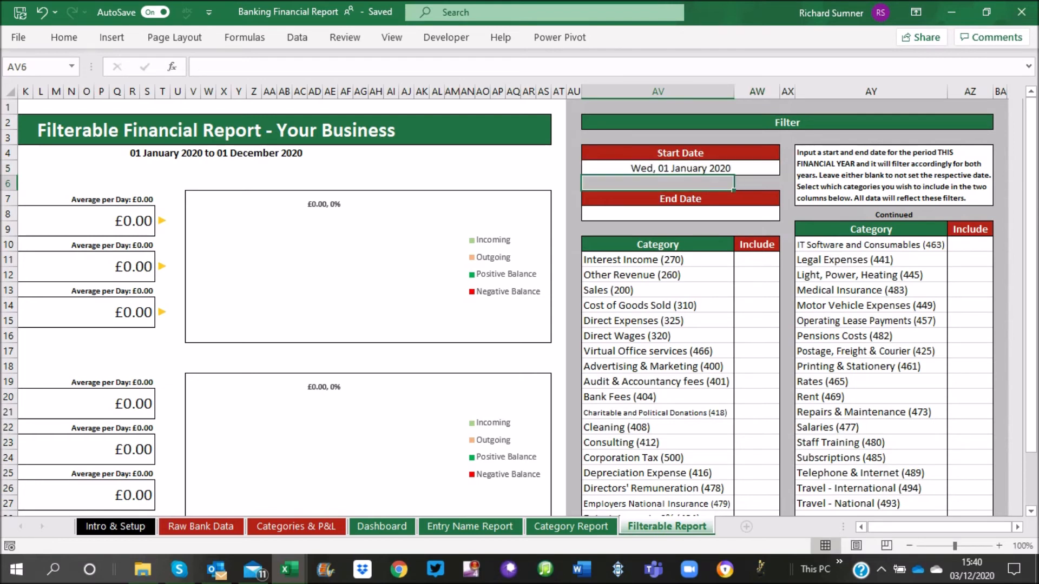
# Set the Filterable Report's end date to 31 January 2020
pyautogui.press('Down')
pyautogui.press('Down')
pyautogui.write('31 d')
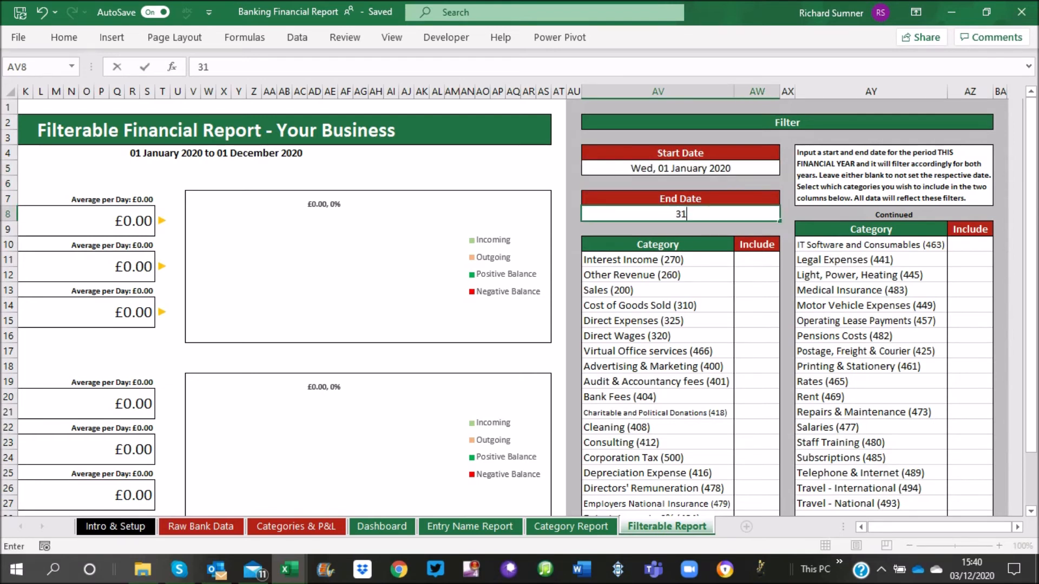
pyautogui.press('BackSpace')
pyautogui.write('jan')
pyautogui.press('Return')
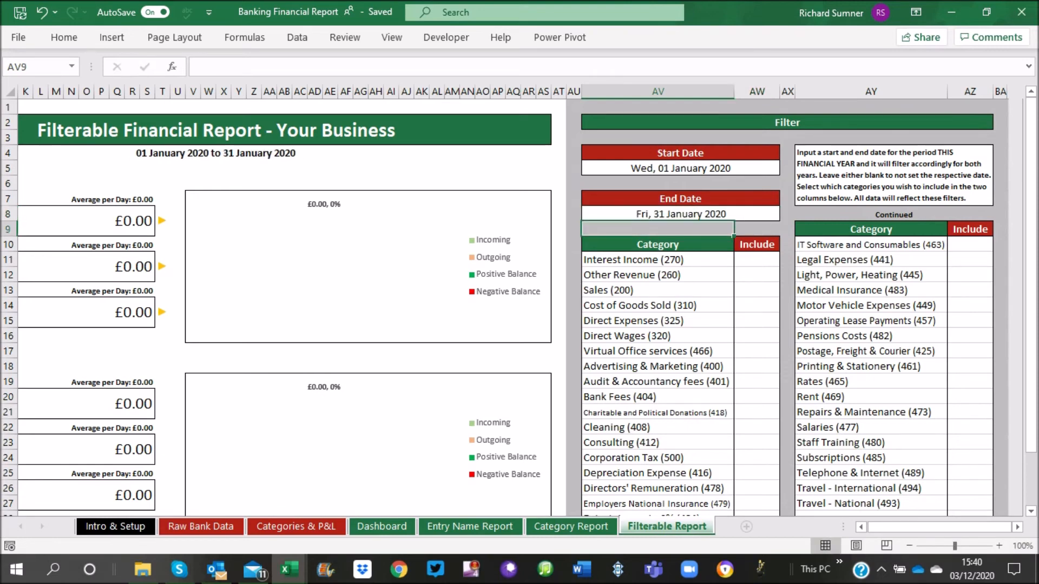
# Include the Sales (200) and Direct Wages (320) categories in the Filterable Report with check marks
pyautogui.scroll(-2, 519, 303)
pyautogui.click(756, 199)
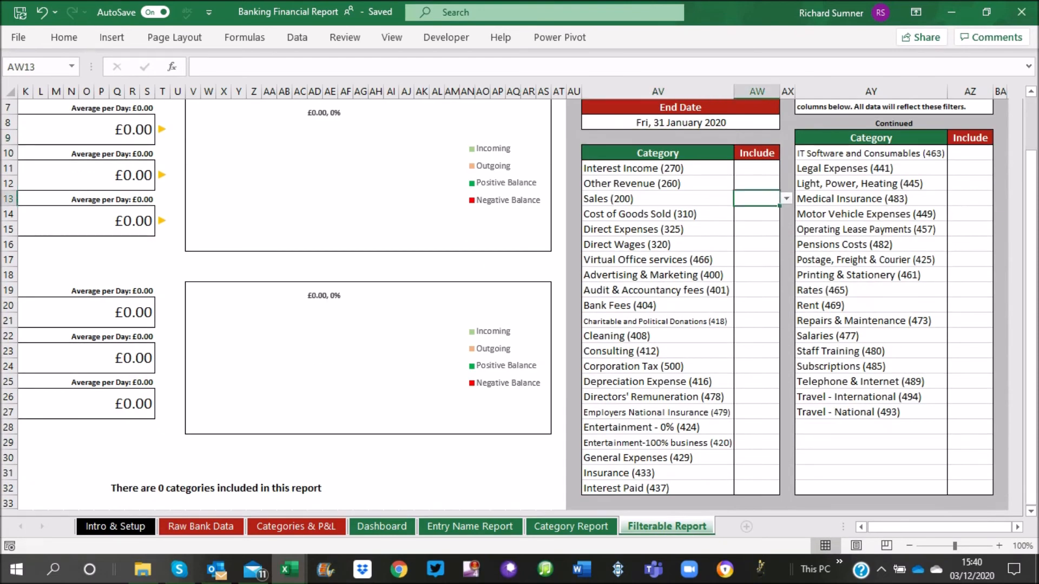
pyautogui.click(786, 199)
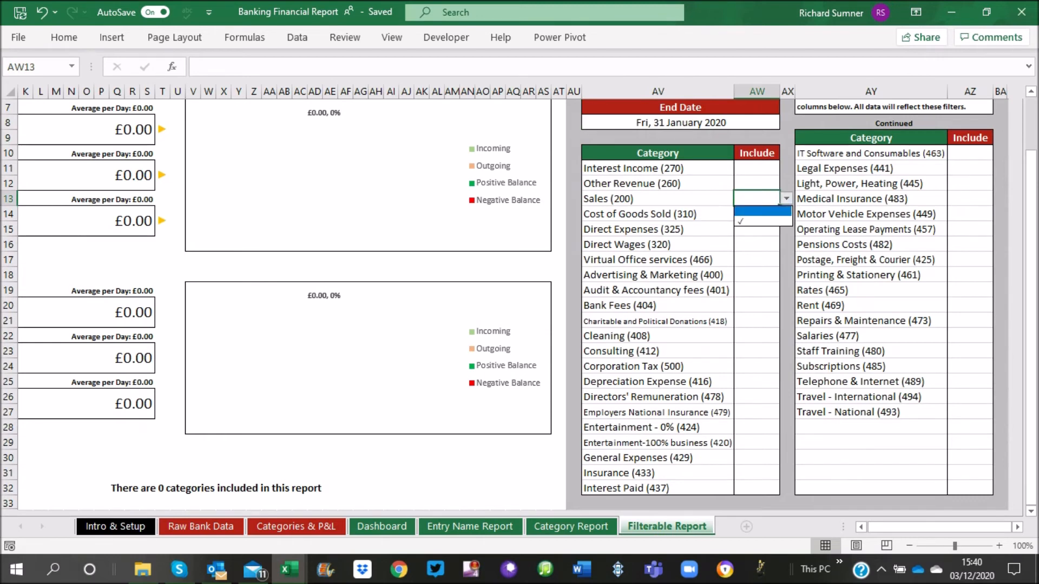
pyautogui.click(757, 221)
pyautogui.click(756, 244)
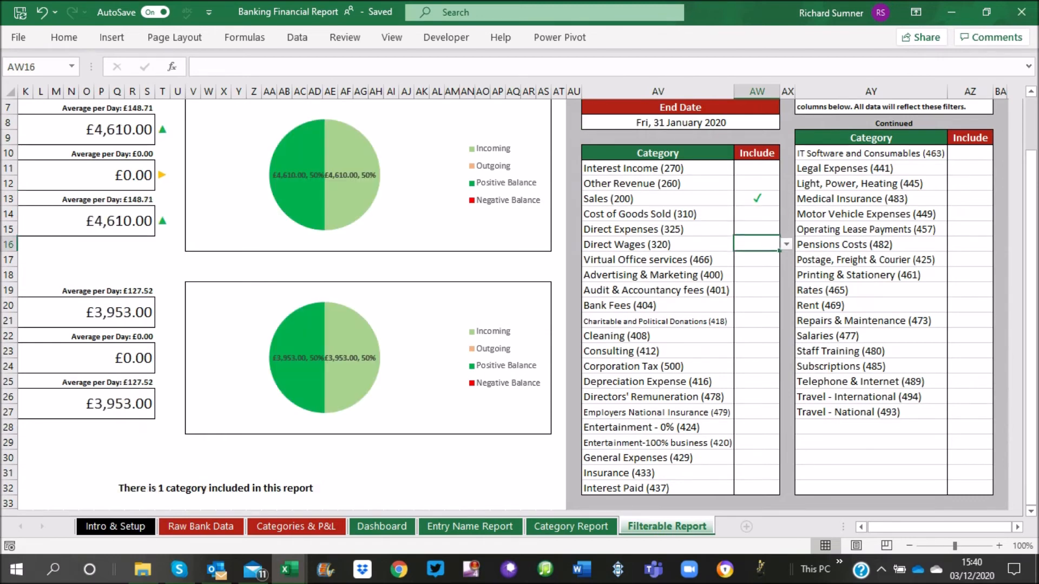
pyautogui.click(786, 244)
pyautogui.click(758, 266)
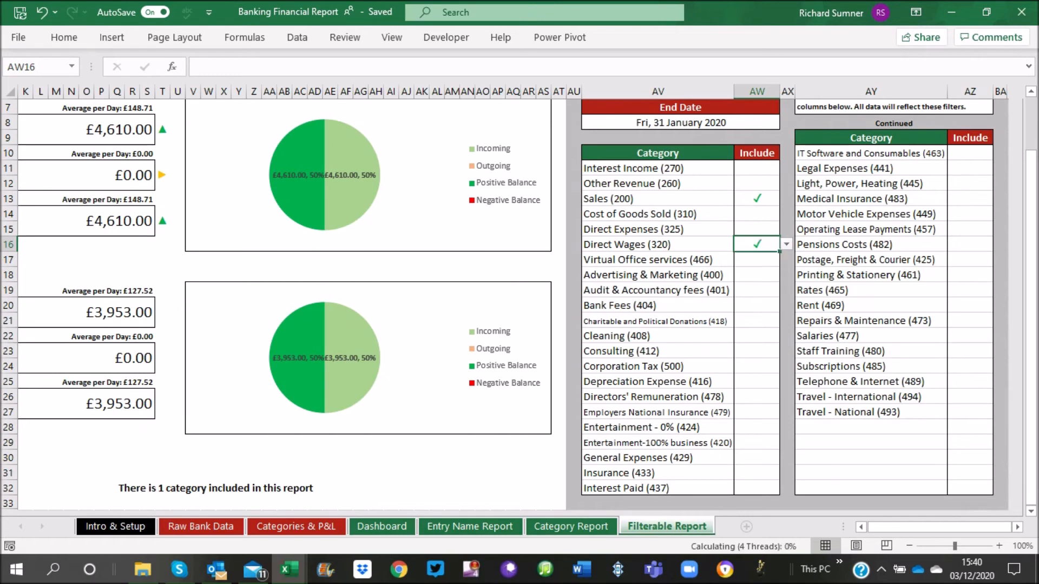
# Compare this year's and last year's incoming, outgoing and difference figures and pie charts on the filtered report
pyautogui.scroll(2, 519, 303)
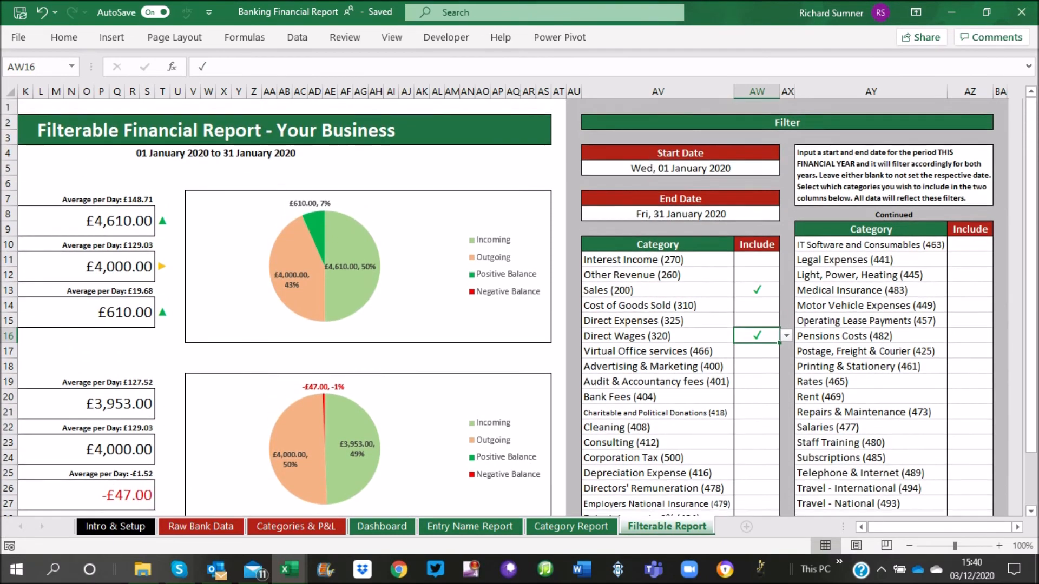
pyautogui.hscroll(-3, 519, 303)
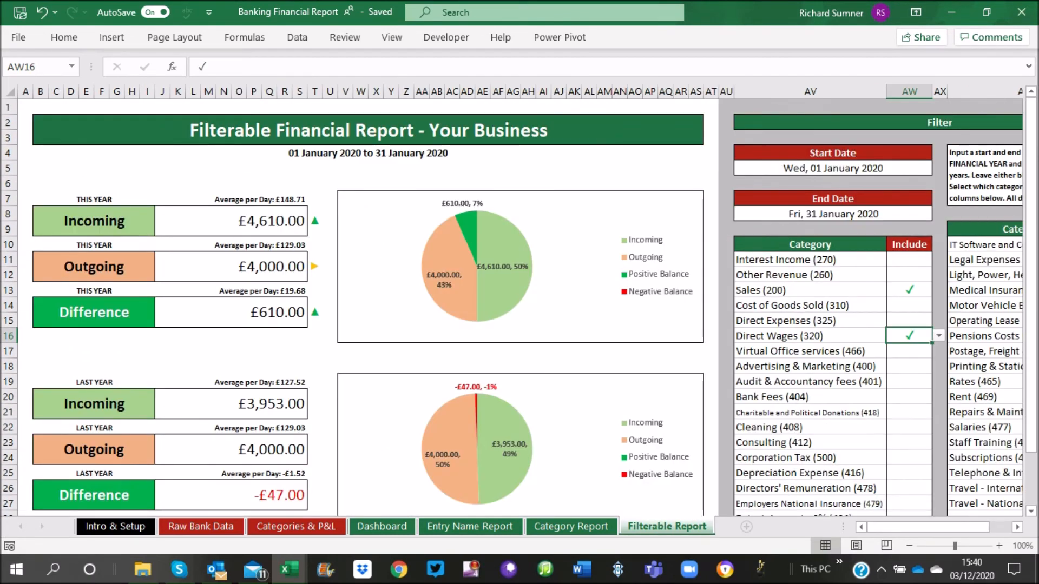
pyautogui.scroll(-1, 563, 315)
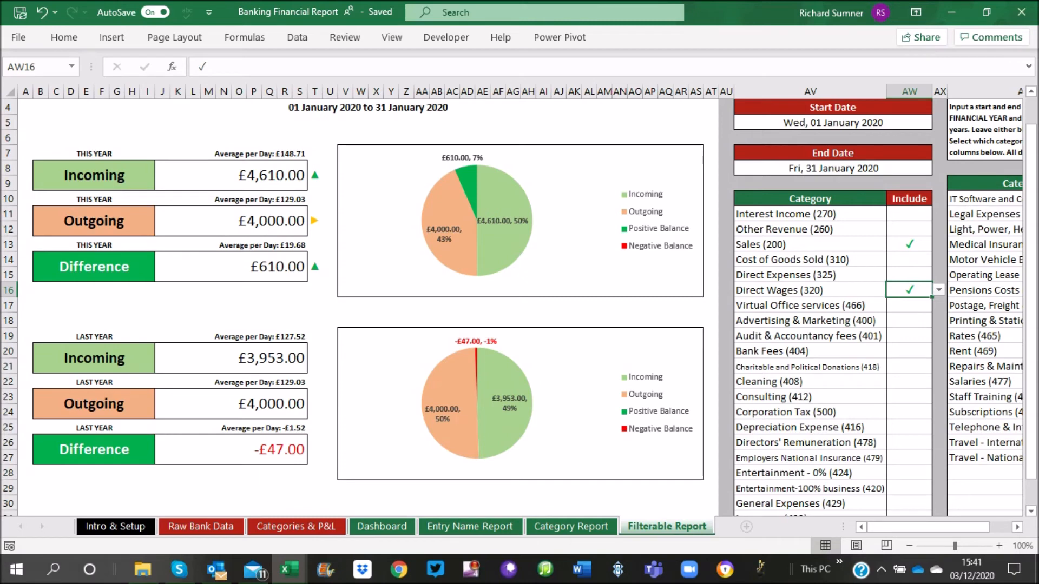
pyautogui.scroll(1, 519, 303)
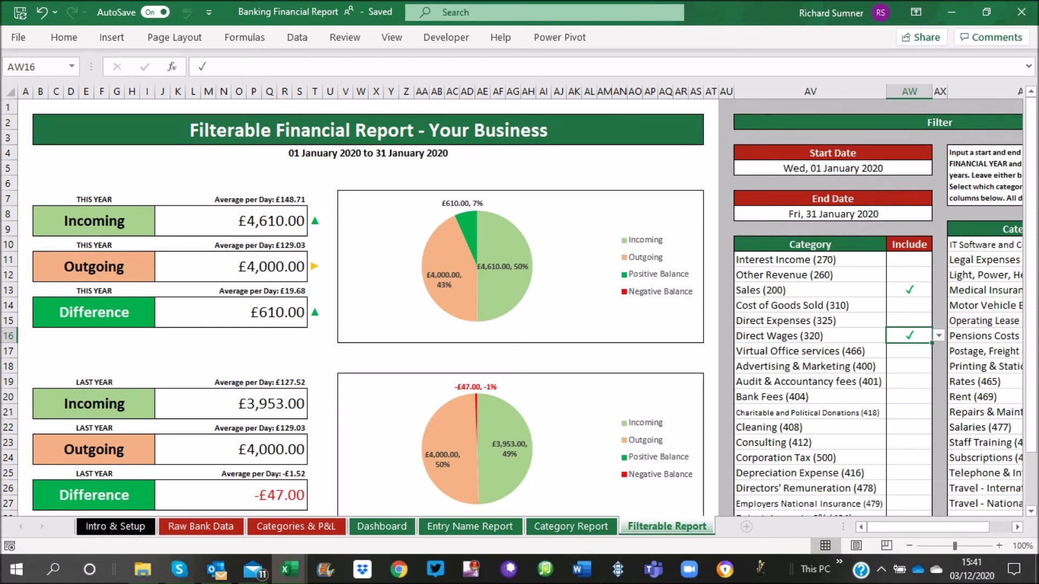
pyautogui.scroll(-1, 518, 307)
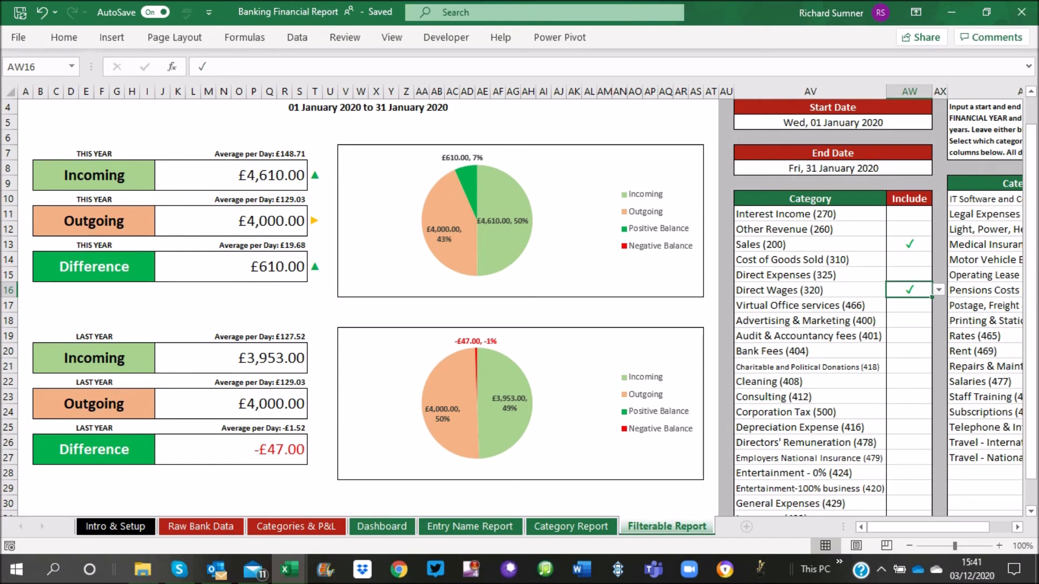
pyautogui.scroll(1, 518, 308)
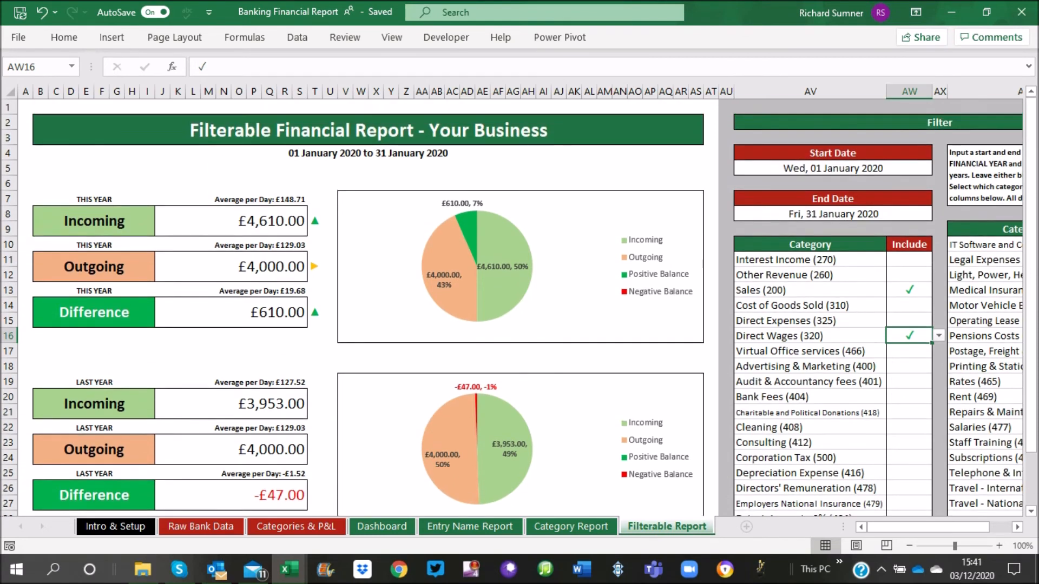
# Clear the Include check marks for Sales (200) and Direct Wages (320)
pyautogui.moveTo(909, 275); pyautogui.dragTo(912, 366)
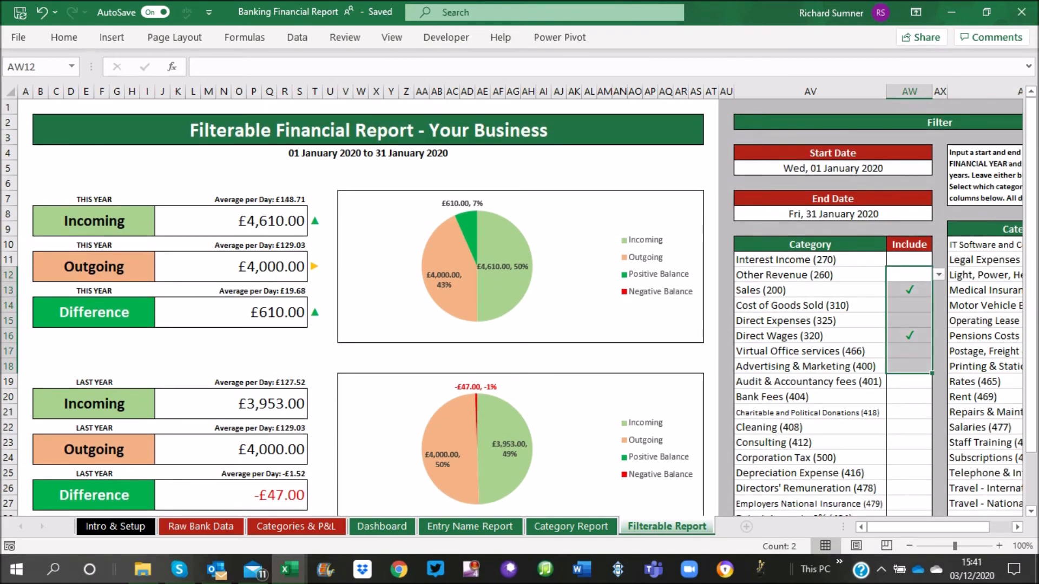
pyautogui.rightClick(911, 360)
pyautogui.click(807, 314)
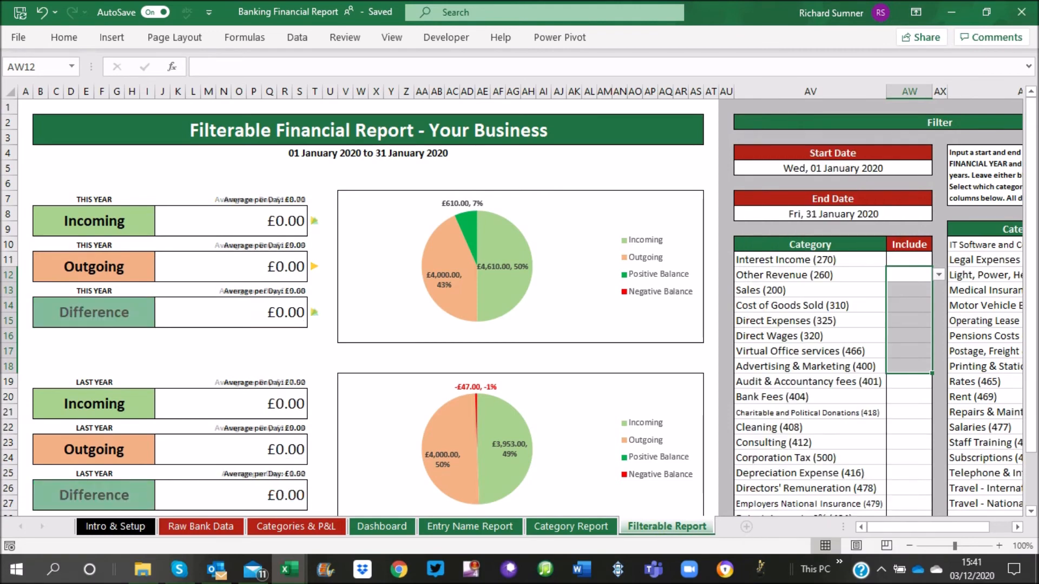
# Clear the start and end dates of the report filter and return to cell A1
pyautogui.click(833, 168)
pyautogui.press('Delete')
pyautogui.press('Down')
pyautogui.press('Down')
pyautogui.press('Delete')
pyautogui.hotkey('ctrl', 'Up')
pyautogui.hotkey('ctrl', 'Up')
pyautogui.hotkey('ctrl', 'Up')
pyautogui.hotkey('ctrl', 'Up')
pyautogui.hotkey('ctrl', 'Left')
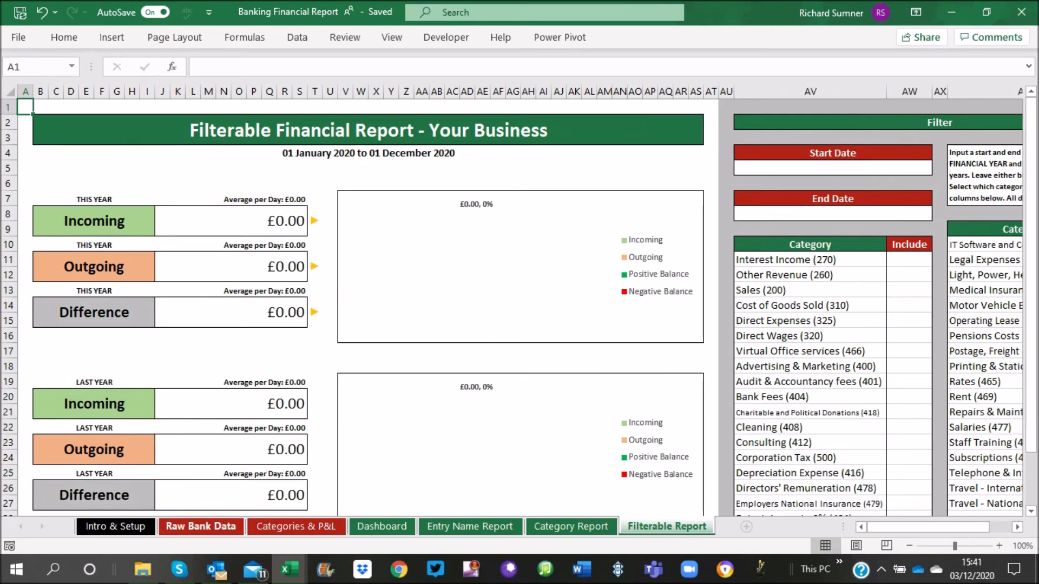
# Switch to the Random Data workbook and copy the Date, Value and Description headers in I7:K7
pyautogui.click(200, 525)
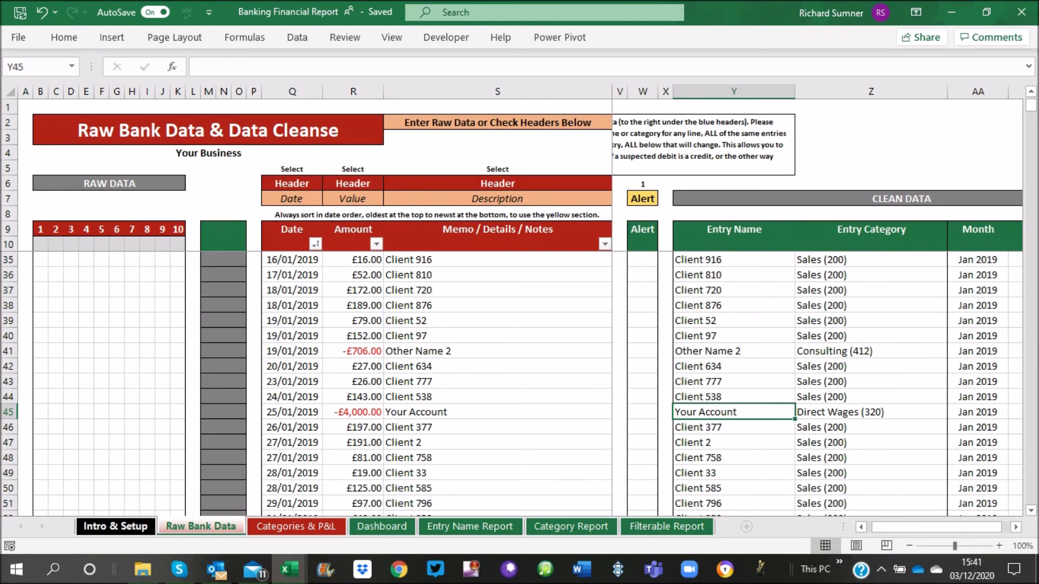
pyautogui.click(115, 526)
pyautogui.moveTo(289, 569)
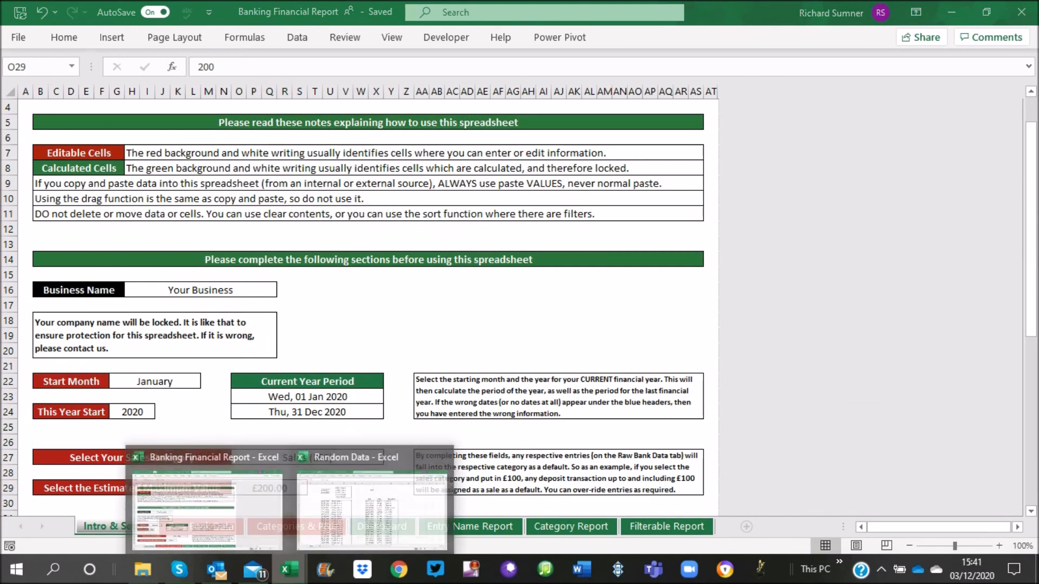
pyautogui.click(372, 506)
pyautogui.moveTo(503, 199); pyautogui.dragTo(641, 198)
pyautogui.rightClick(641, 199)
pyautogui.click(674, 134)
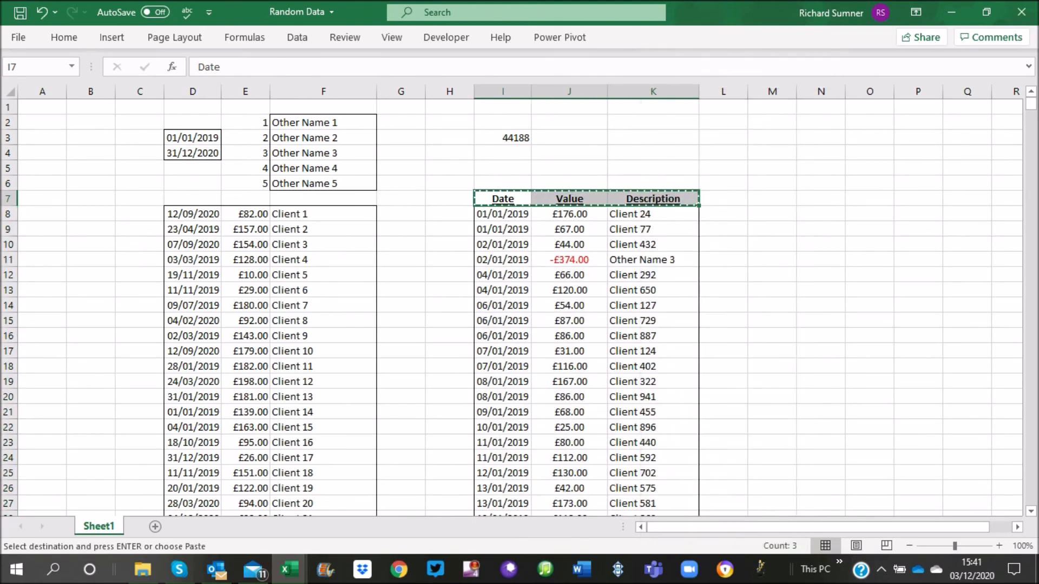
# Switch to the Banking Financial Report workbook and paste the copied headers as values into B10:D10 of Raw Bank Data
pyautogui.click(290, 569)
pyautogui.click(207, 505)
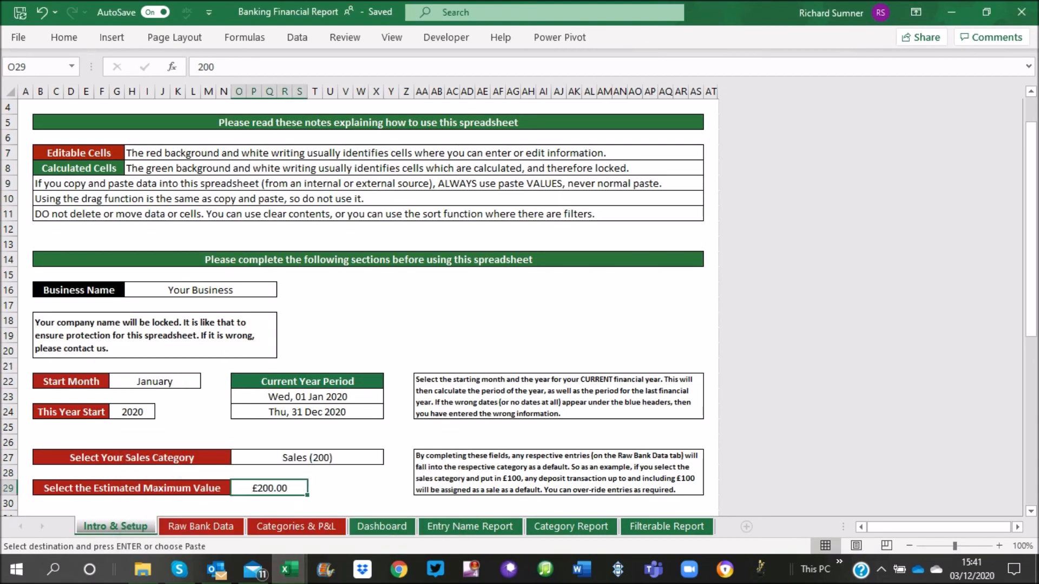
pyautogui.click(201, 526)
pyautogui.rightClick(43, 244)
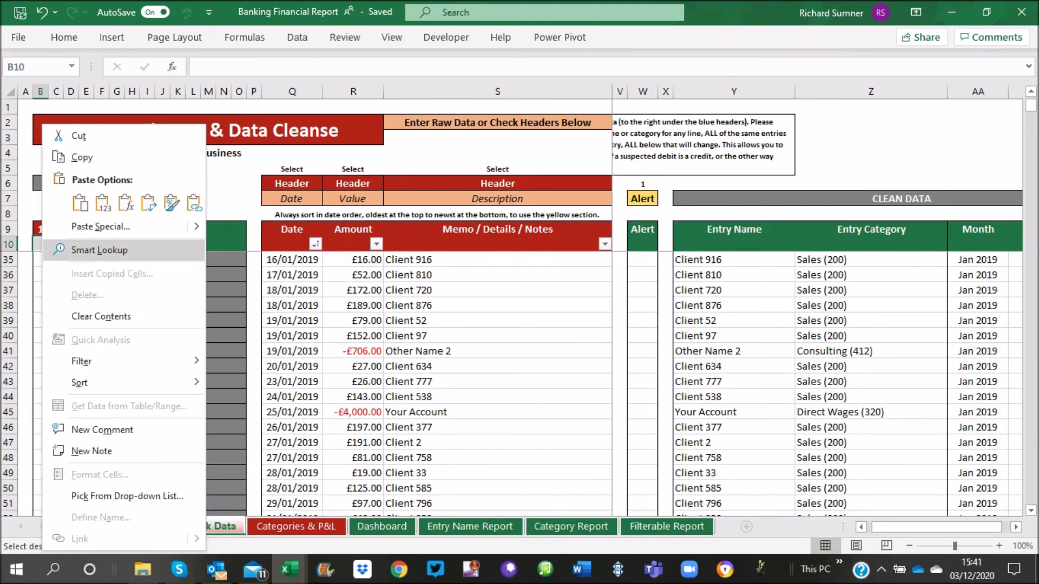
pyautogui.click(101, 202)
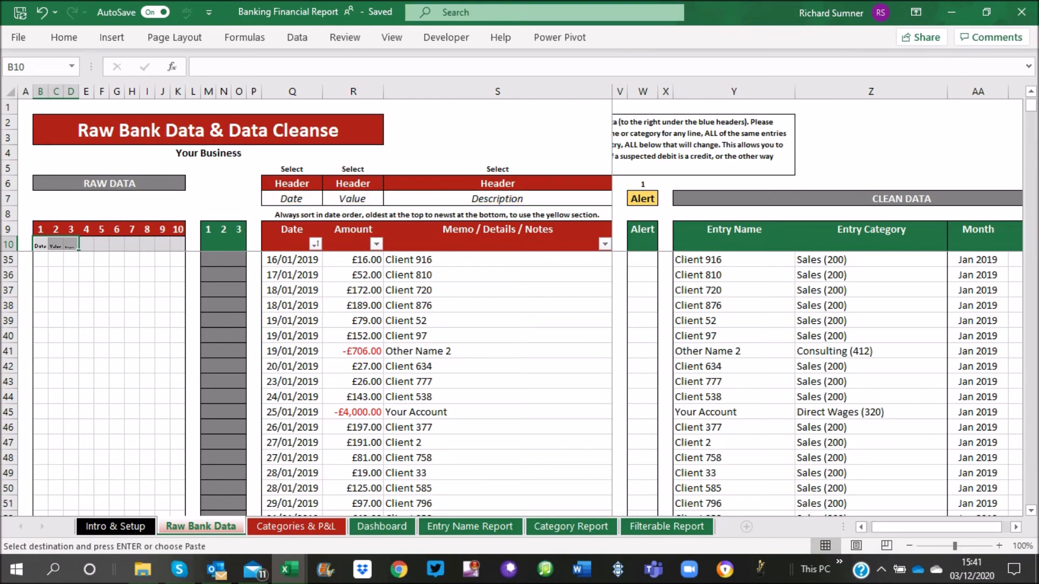
# Copy the date number in I3 of the Random Data workbook and paste it as a value into B35 of Raw Bank Data
pyautogui.moveTo(290, 569)
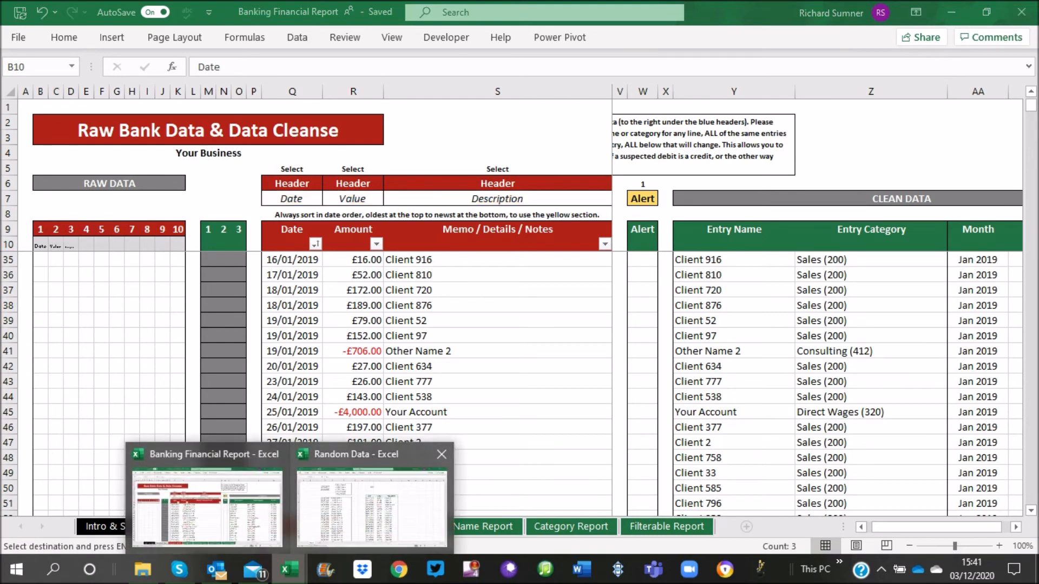
pyautogui.click(373, 506)
pyautogui.rightClick(496, 124)
pyautogui.rightClick(492, 137)
pyautogui.click(532, 157)
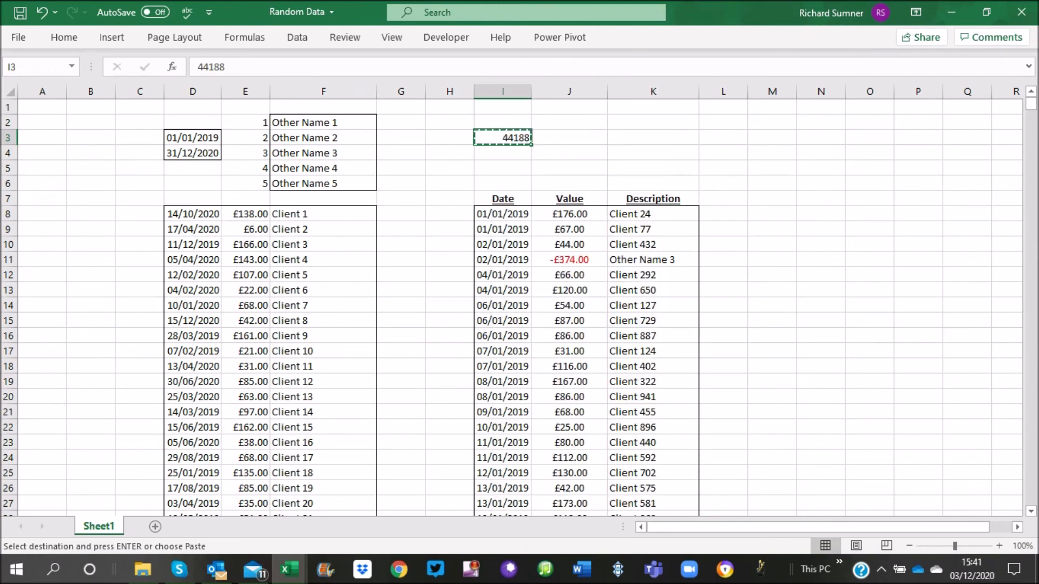
pyautogui.moveTo(289, 569)
pyautogui.click(208, 506)
pyautogui.rightClick(44, 261)
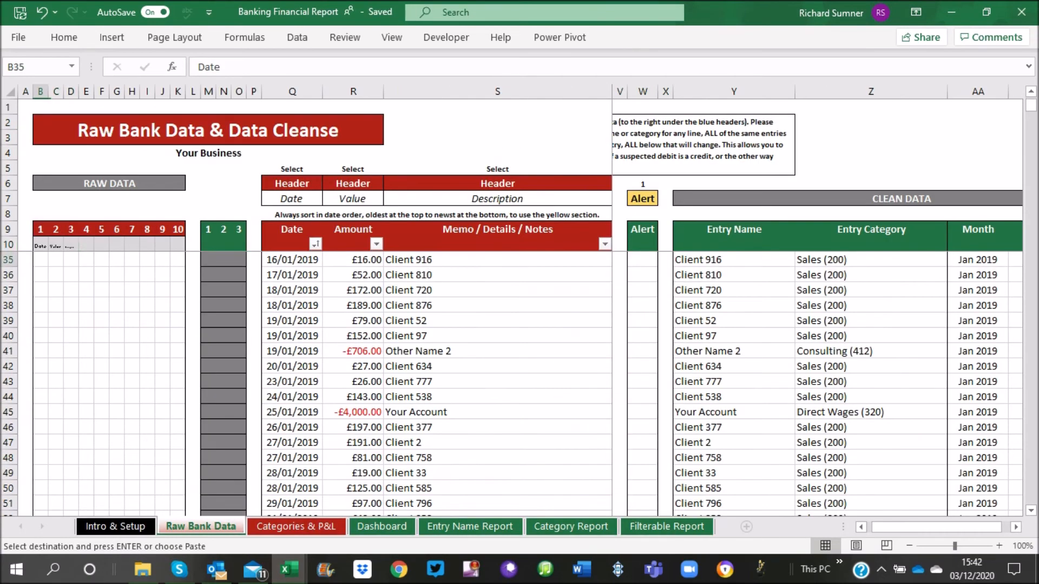
pyautogui.click(99, 203)
# Complete the raw data line in row 35 with 85 in C35 and Client 1000 in D35
pyautogui.click(56, 260)
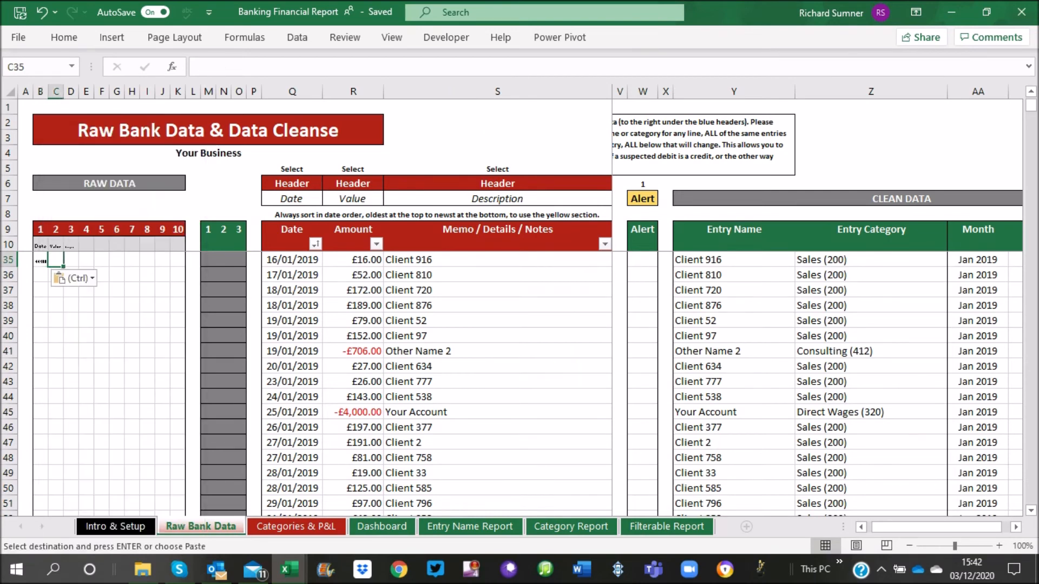
pyautogui.write('85')
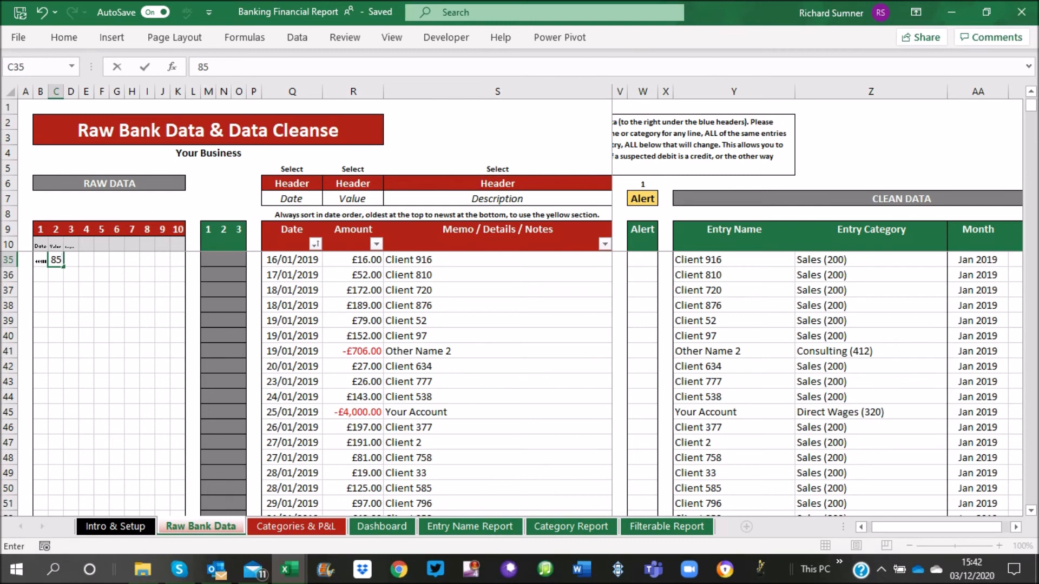
pyautogui.press('Tab')
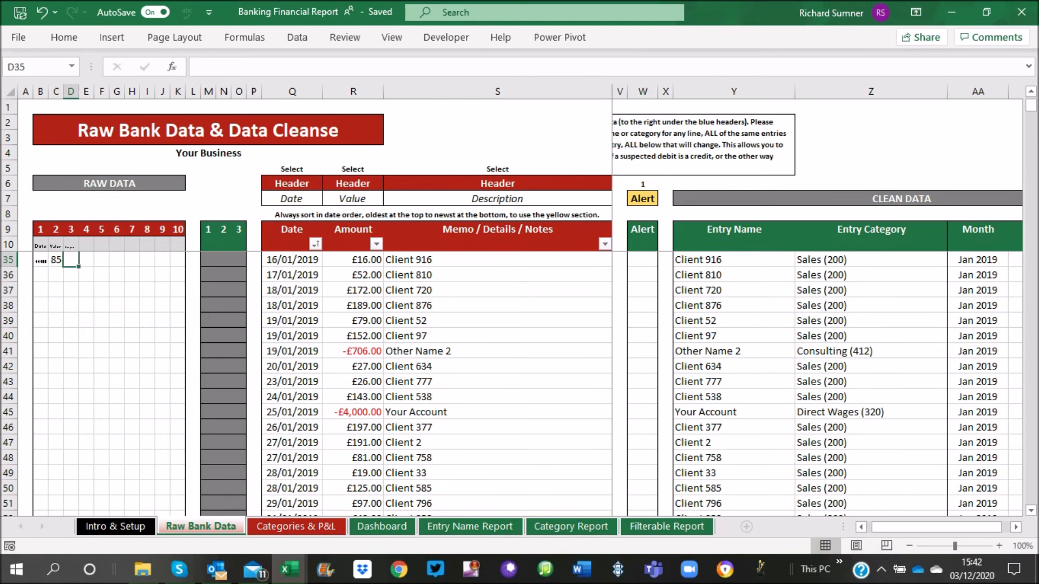
pyautogui.write('Clien')
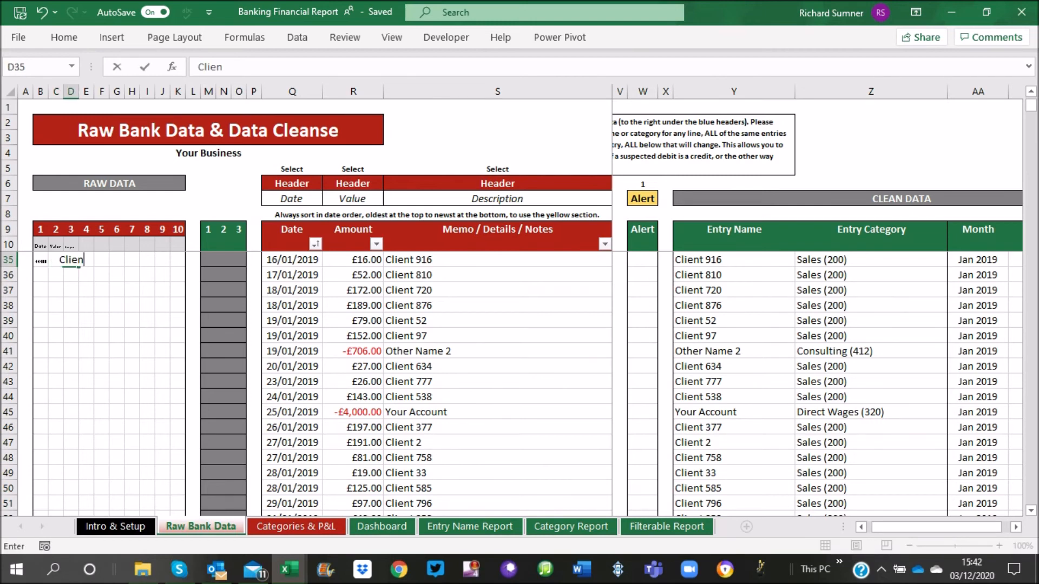
pyautogui.write('t 5800')
pyautogui.press('BackSpace')
pyautogui.press('BackSpace')
pyautogui.press('BackSpace')
pyautogui.press('BackSpace')
pyautogui.write('1000')
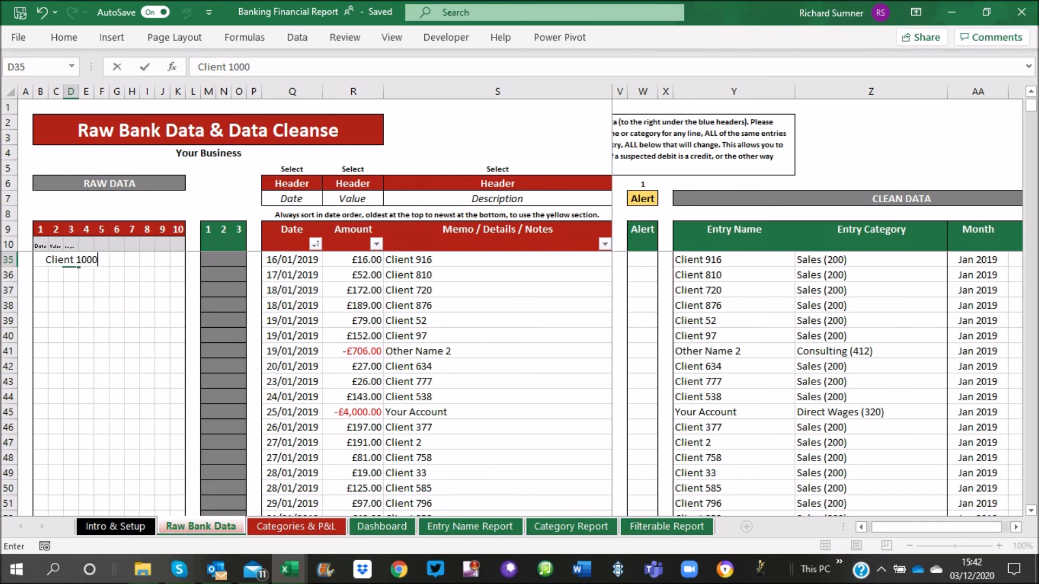
pyautogui.press('Return')
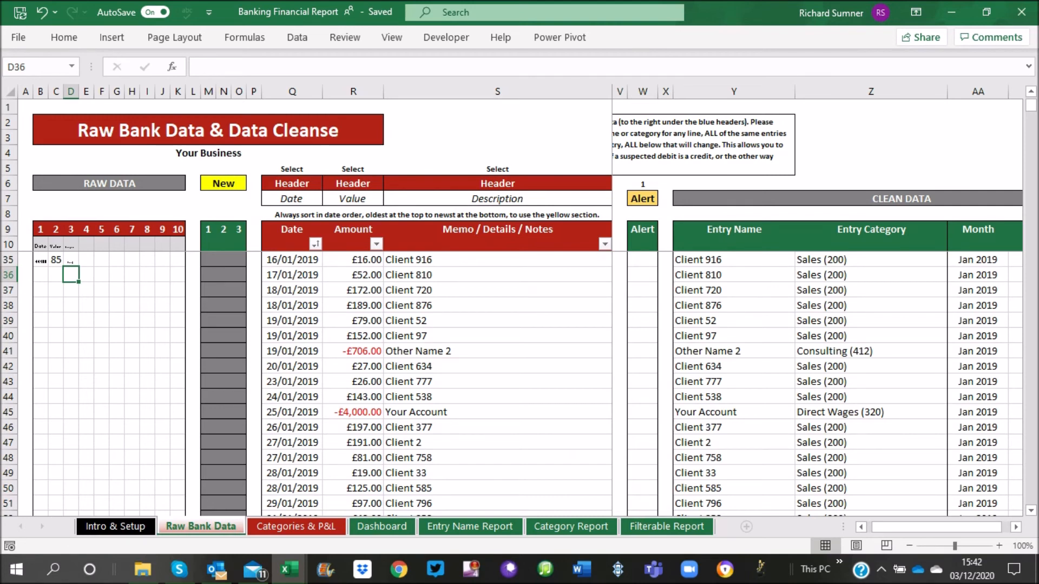
# Go to the end of the Date column and examine the new line flagged in row 1038
pyautogui.click(292, 275)
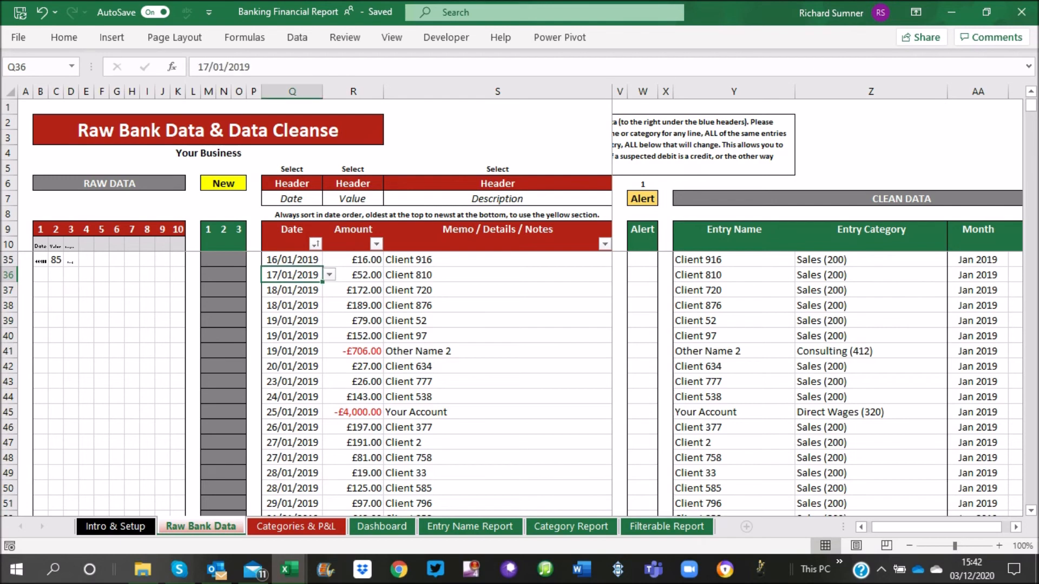
pyautogui.hotkey('ctrl', 'Down')
pyautogui.press('Down')
pyautogui.press('Down')
pyautogui.press('Down')
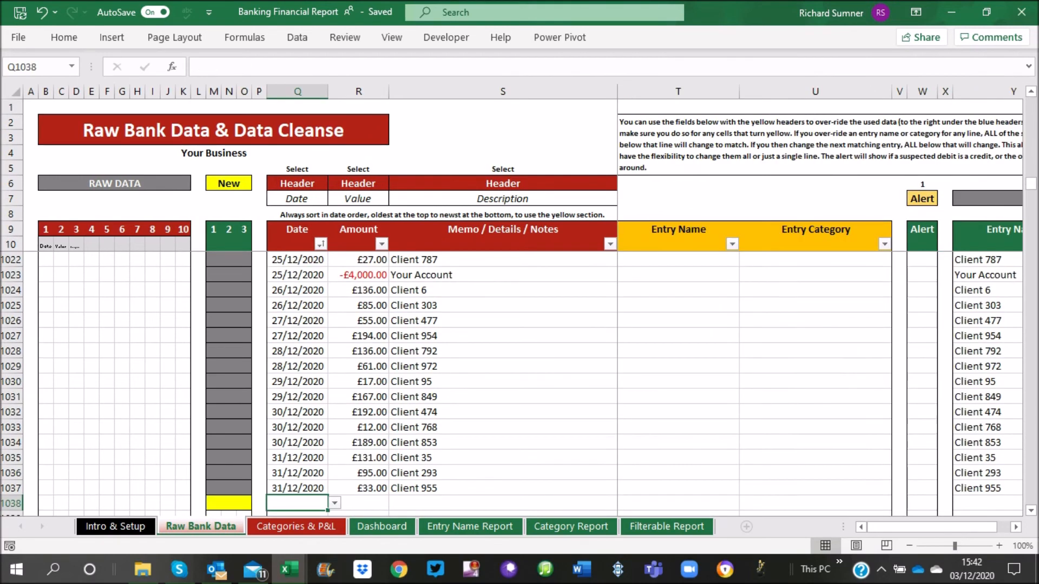
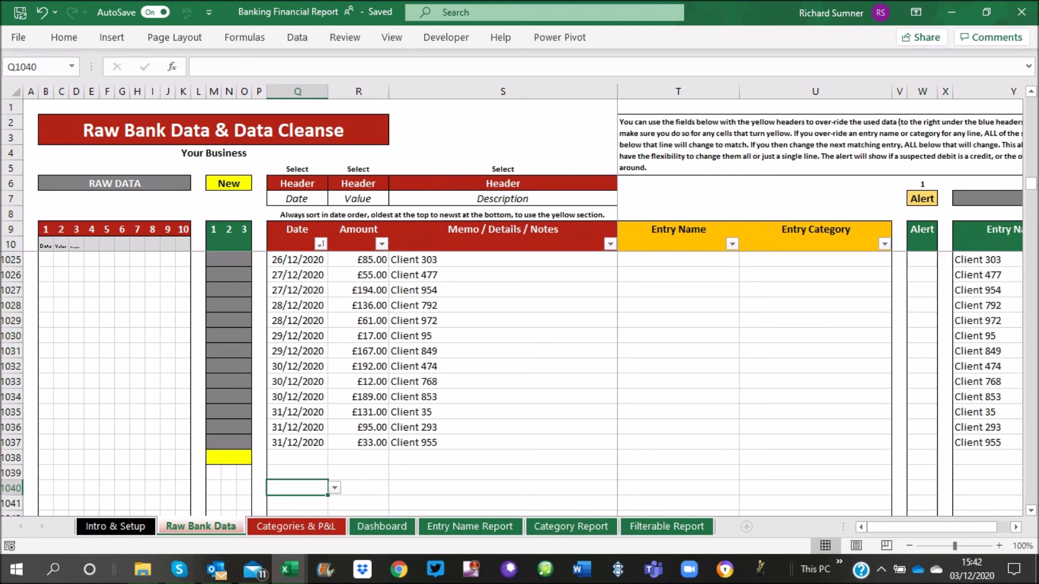
# Check the Dashboard's alert for new lines of data, glance at Categories & P&L and return to Raw Bank Data
pyautogui.click(381, 526)
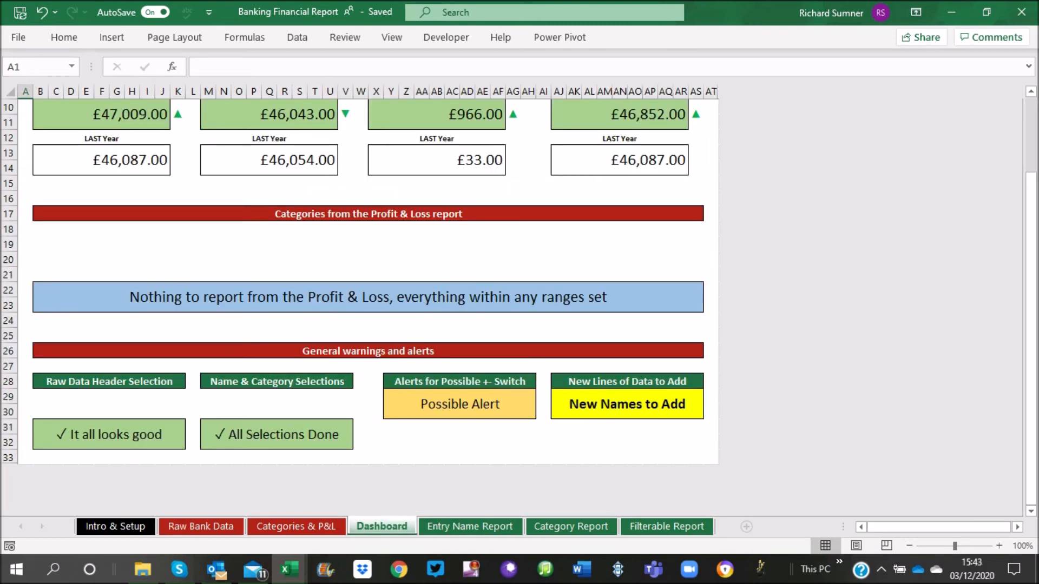
pyautogui.click(296, 527)
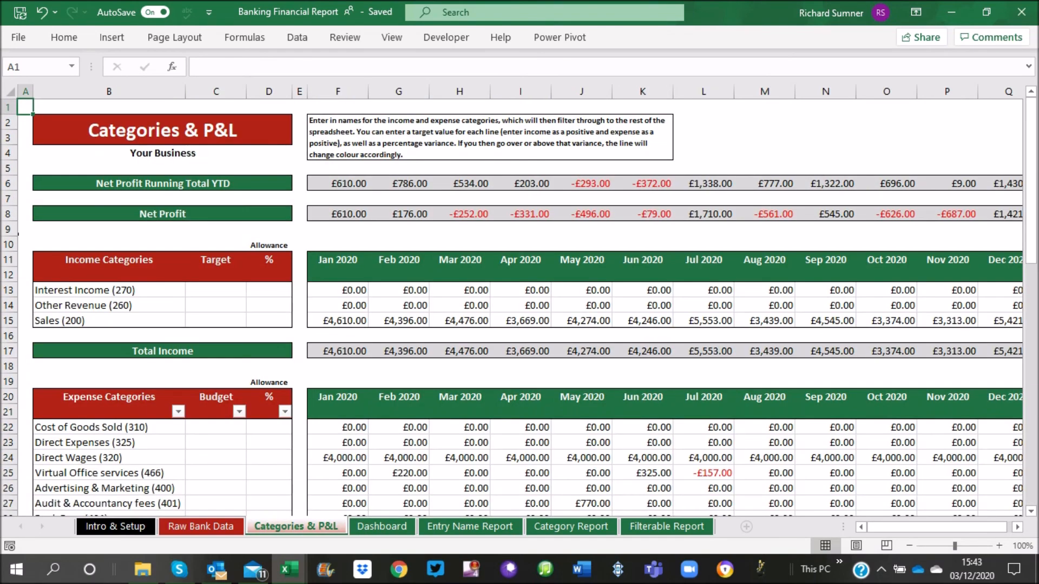
pyautogui.click(201, 526)
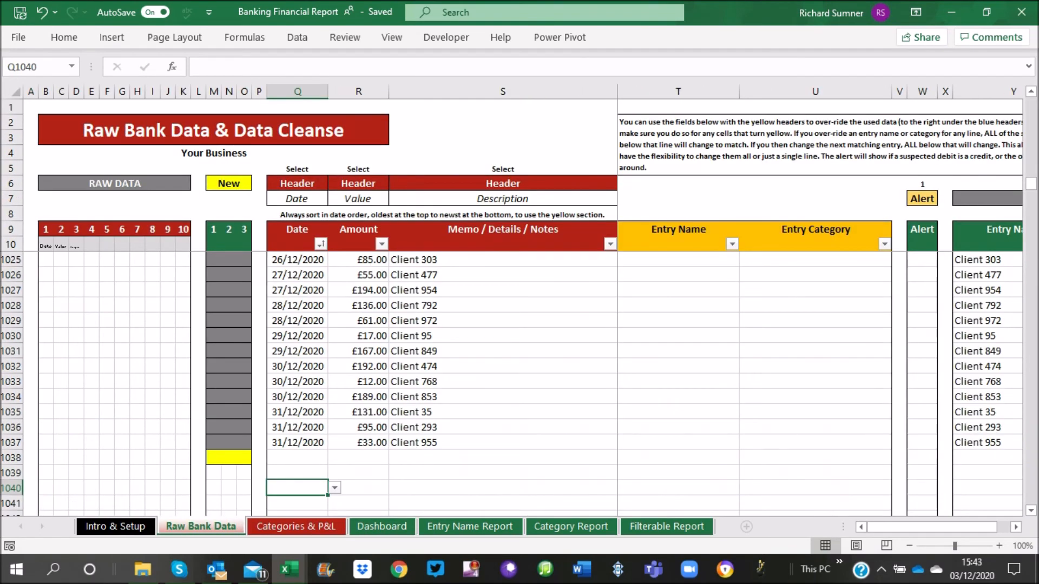
# Try to copy the flagged new line in M1038:O1038 and paste it as values at Q1038
pyautogui.moveTo(213, 458); pyautogui.dragTo(244, 458)
pyautogui.rightClick(247, 457)
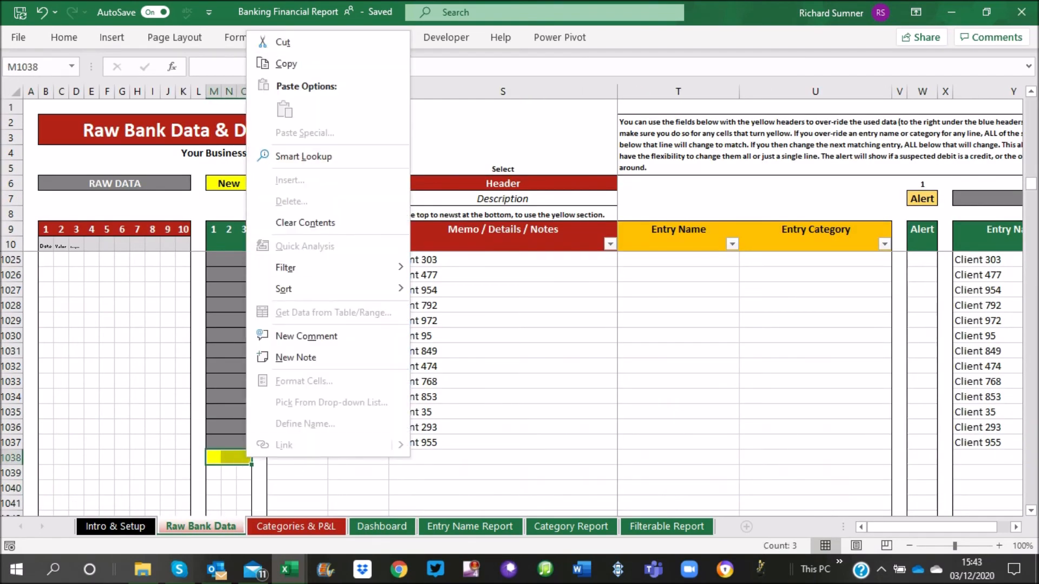
pyautogui.click(285, 64)
pyautogui.rightClick(296, 457)
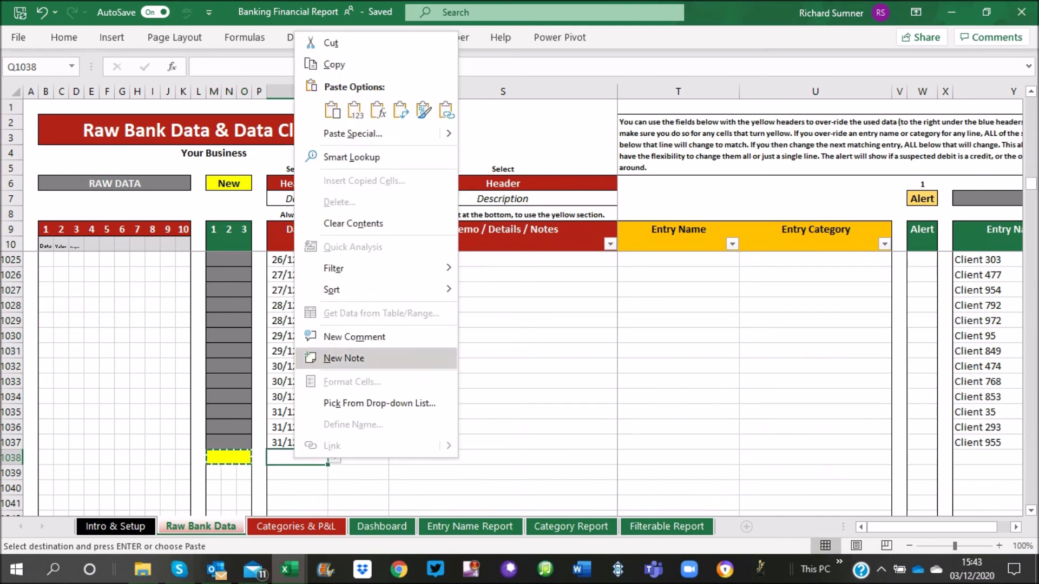
pyautogui.click(355, 110)
pyautogui.press('Escape')
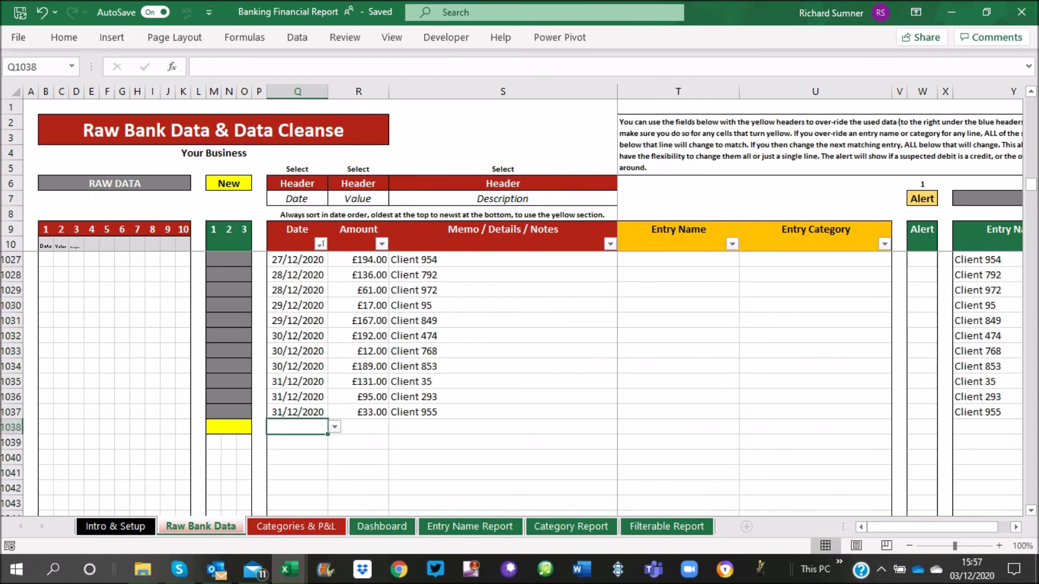
# Fill row 1038 from the cells' list choices with date 23/12/2020, amount £85.00 and memo Client 1000
pyautogui.hotkey('alt', 'Down')
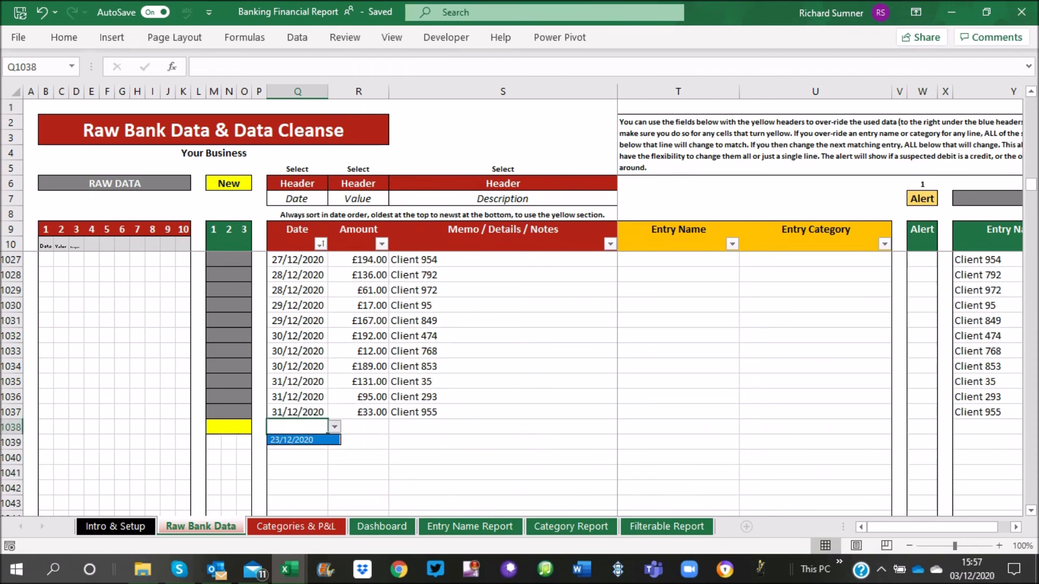
pyautogui.press('Return')
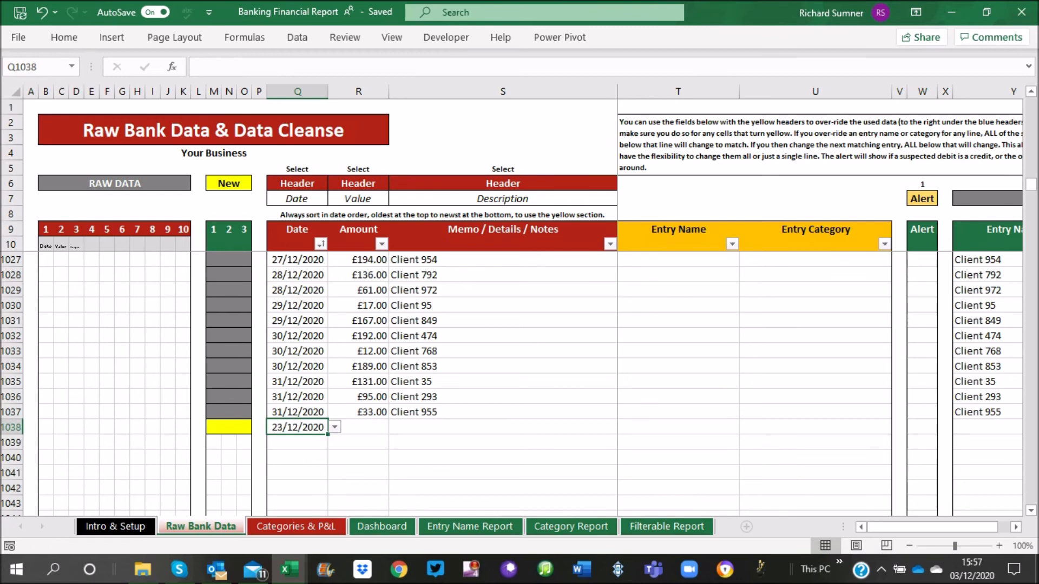
pyautogui.press('Tab')
pyautogui.hotkey('alt', 'Down')
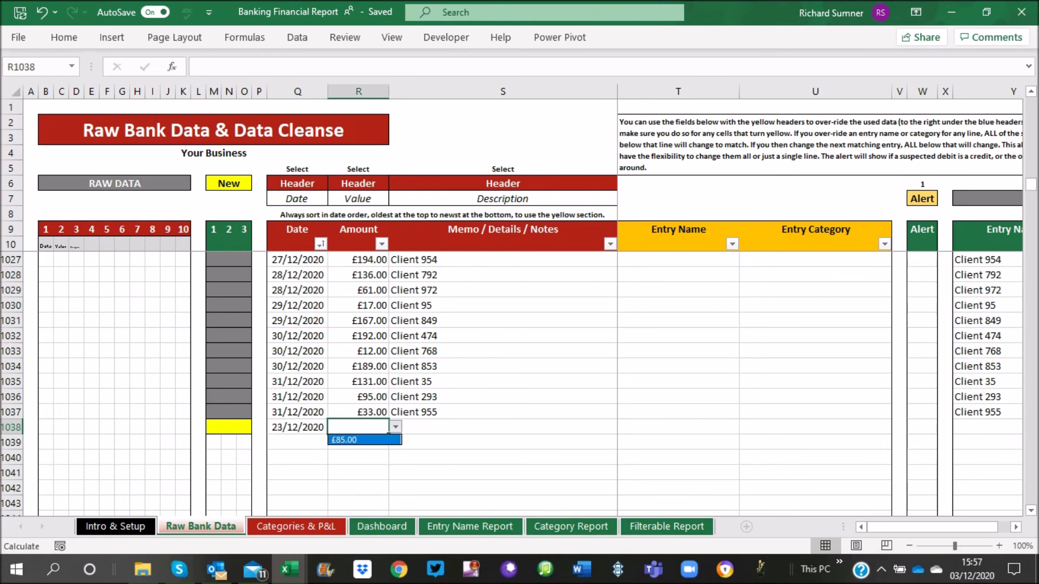
pyautogui.press('Return')
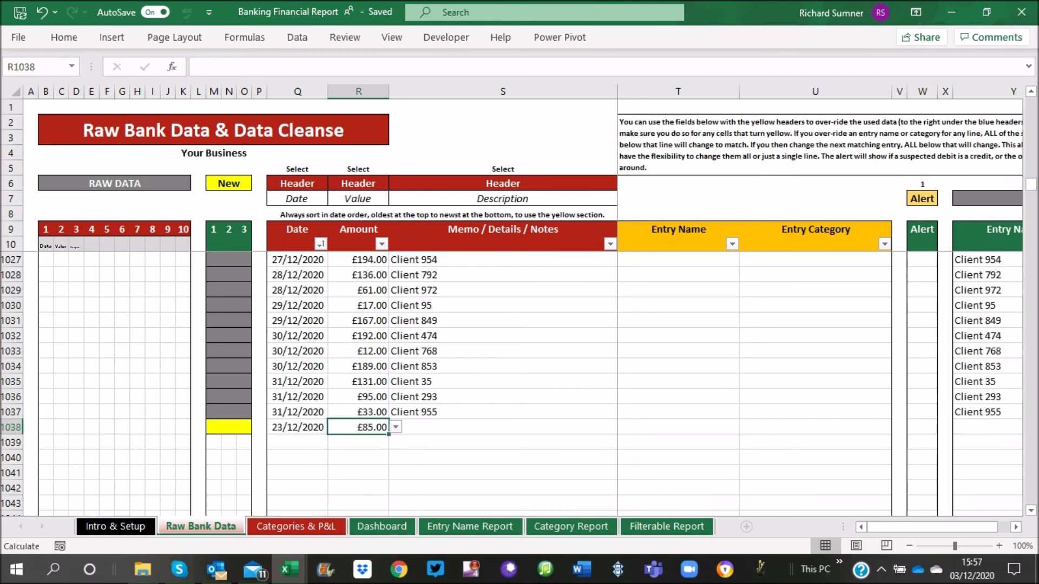
pyautogui.press('Tab')
pyautogui.hotkey('alt', 'Down')
pyautogui.press('Return')
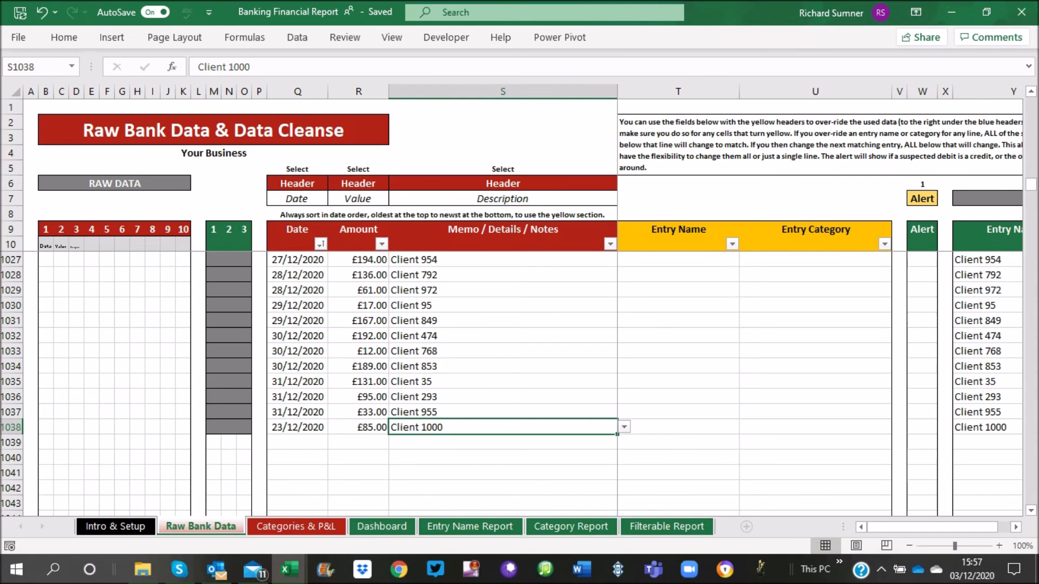
# Clear the contents of the date, amount and memo cells in Q1038:S1038
pyautogui.moveTo(297, 427); pyautogui.dragTo(409, 427)
pyautogui.rightClick(409, 428)
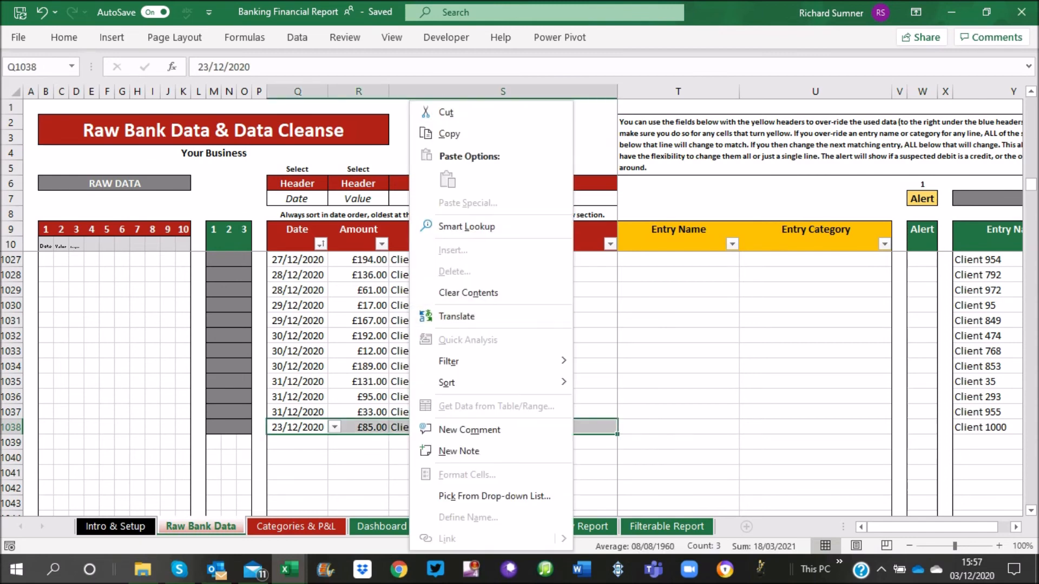
pyautogui.click(468, 293)
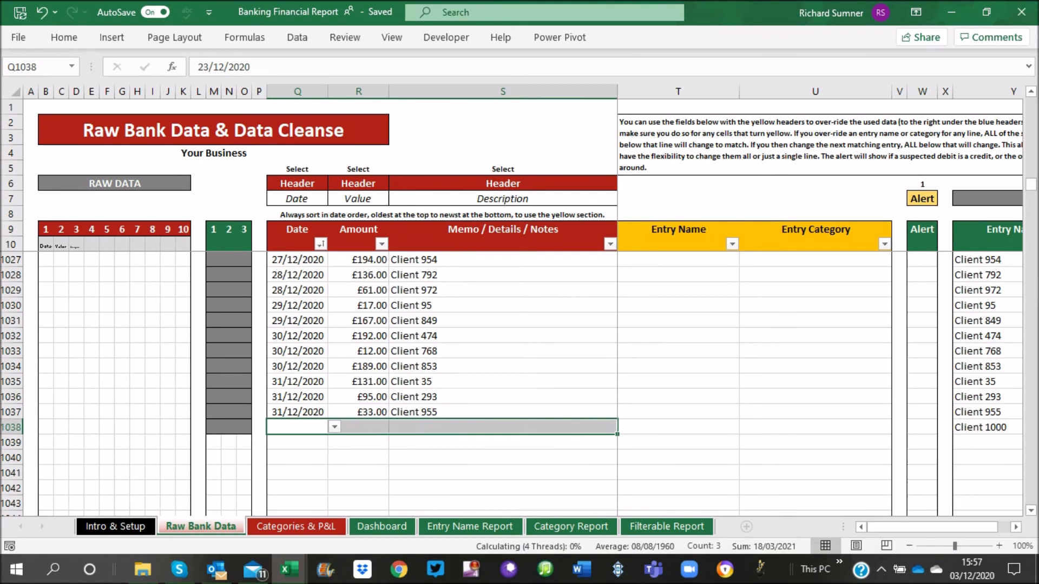
# Copy the flagged new line in M1038:O1038 and paste it as values into Q1038:S1038
pyautogui.click(243, 427)
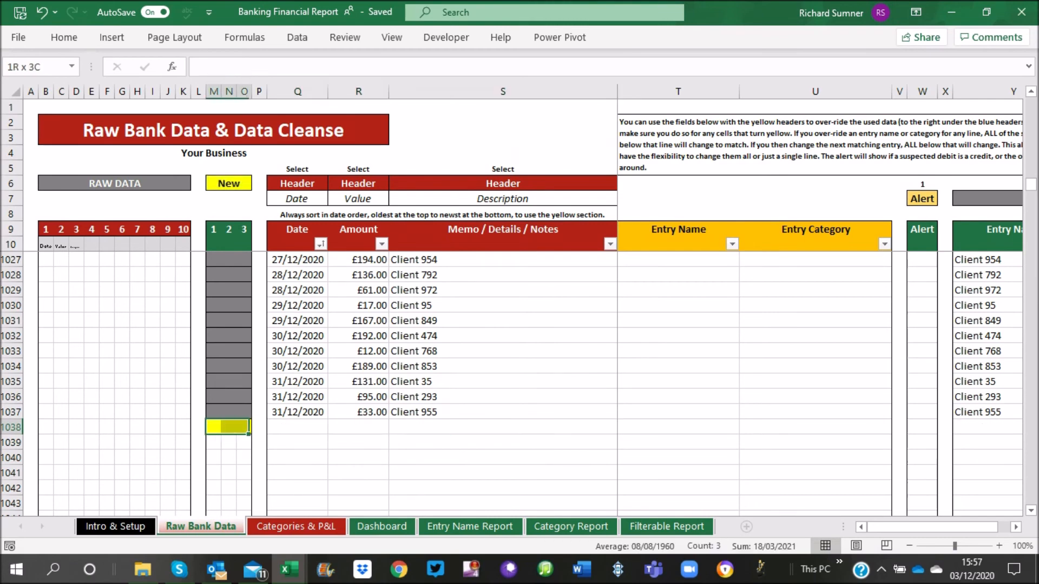
pyautogui.rightClick(243, 427)
pyautogui.click(283, 33)
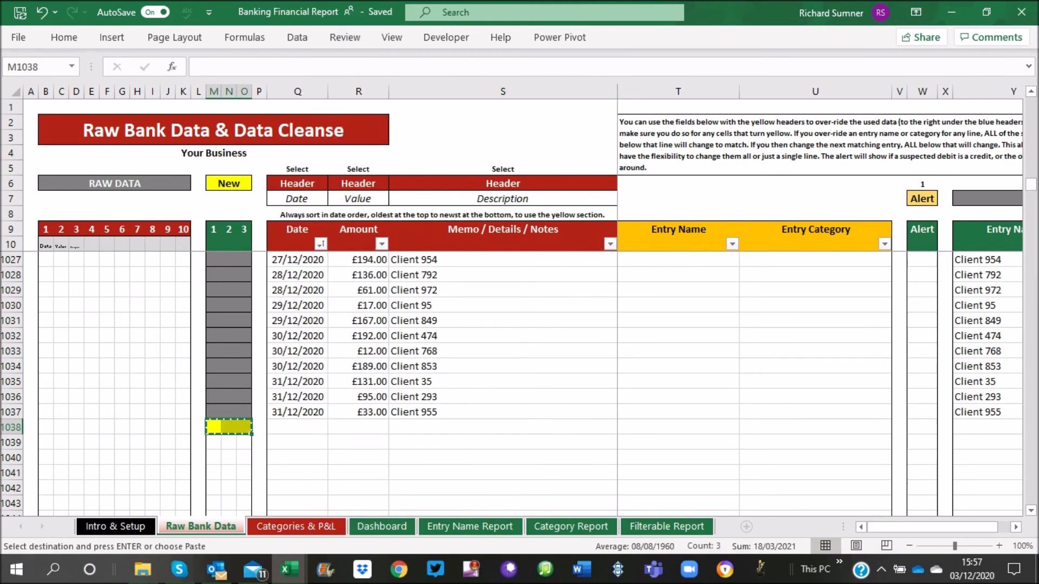
pyautogui.rightClick(296, 428)
pyautogui.click(354, 81)
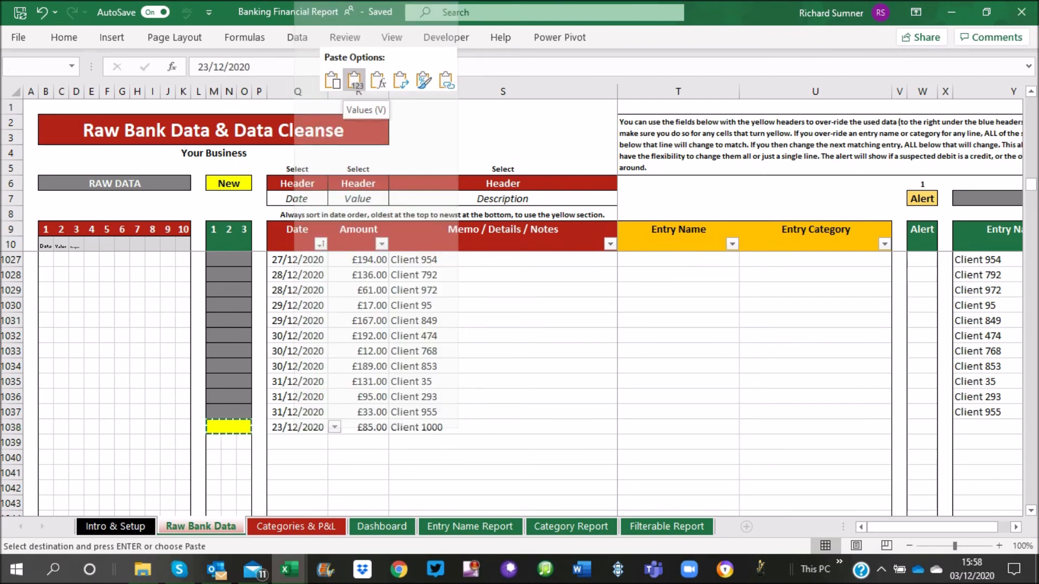
pyautogui.rightClick(295, 427)
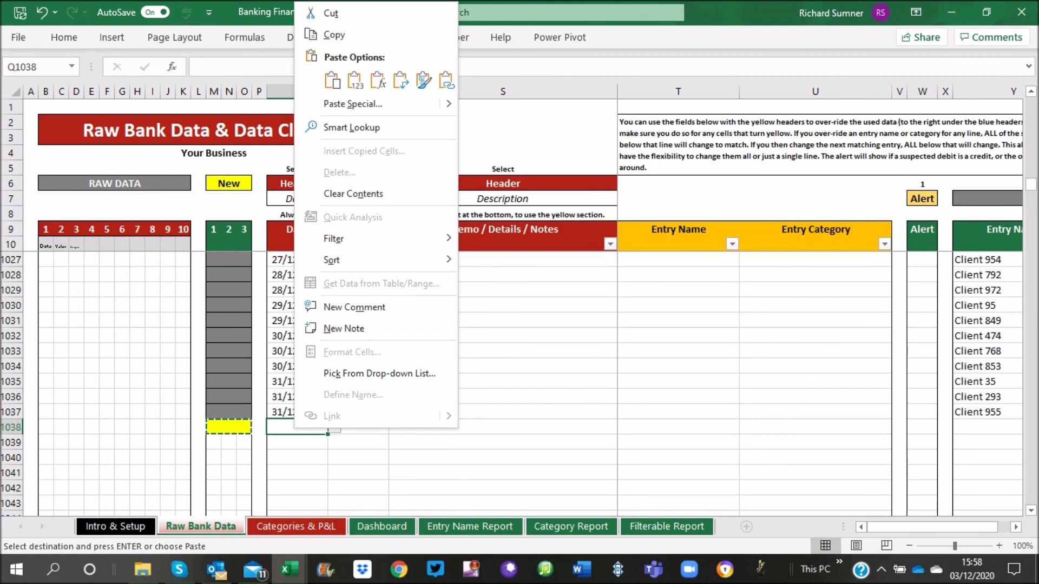
pyautogui.click(354, 80)
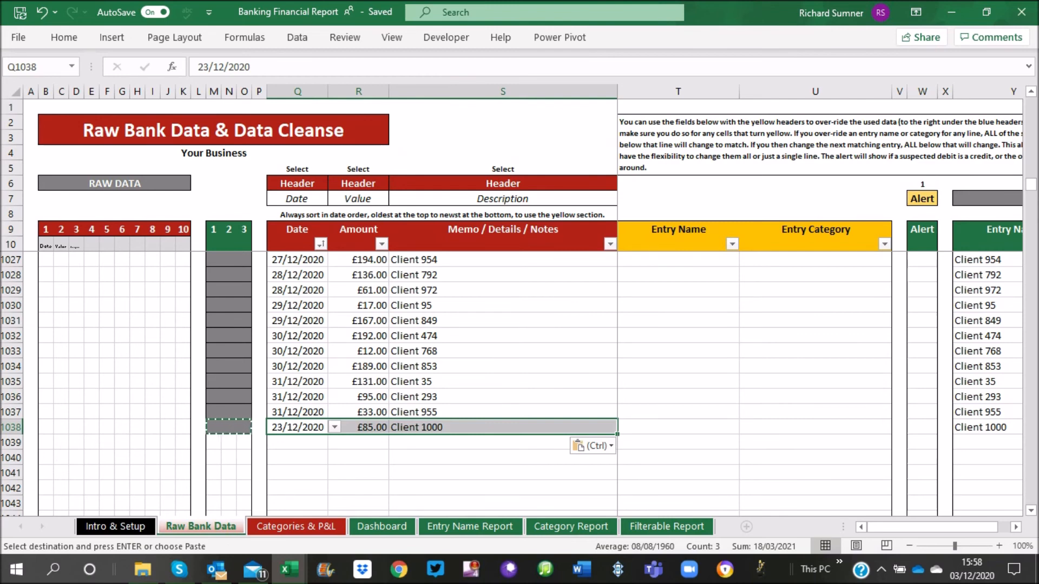
# Return to the start of the Raw Bank Data list and select the first raw date cell, B11
pyautogui.click(678, 381)
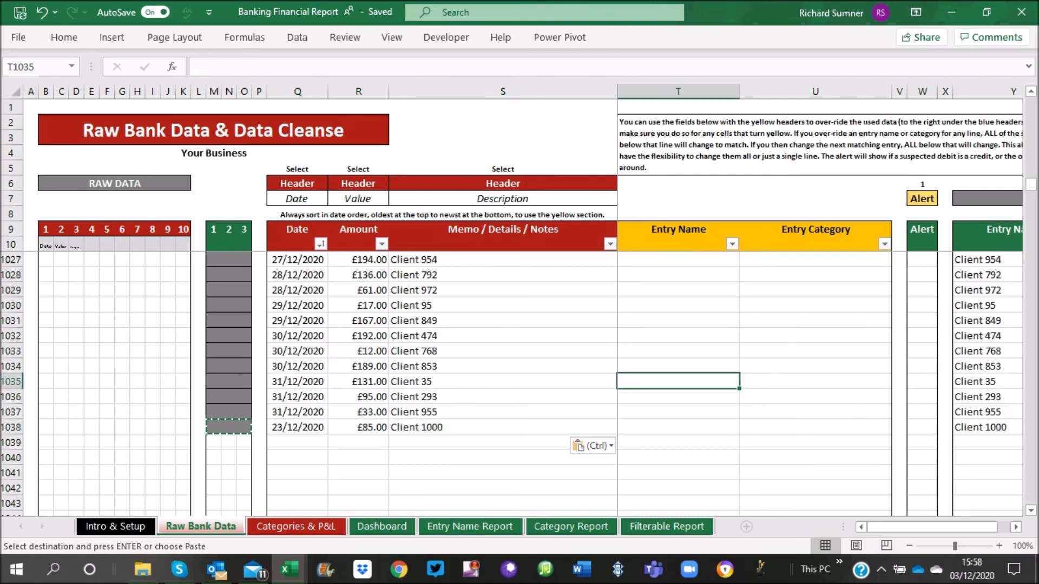
pyautogui.hotkey('ctrl', 'Up')
pyautogui.press('Down')
pyautogui.press('Down')
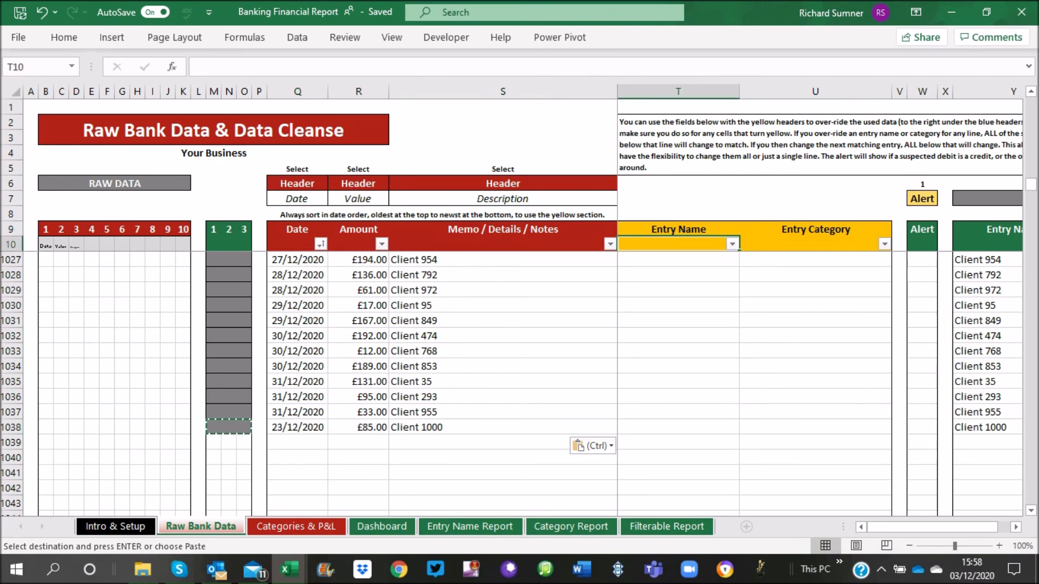
pyautogui.press('Left')
pyautogui.press('Left')
pyautogui.press('Left')
pyautogui.press('Left')
pyautogui.press('Left')
pyautogui.press('Left')
pyautogui.press('Left')
pyautogui.press('Left')
pyautogui.press('Left')
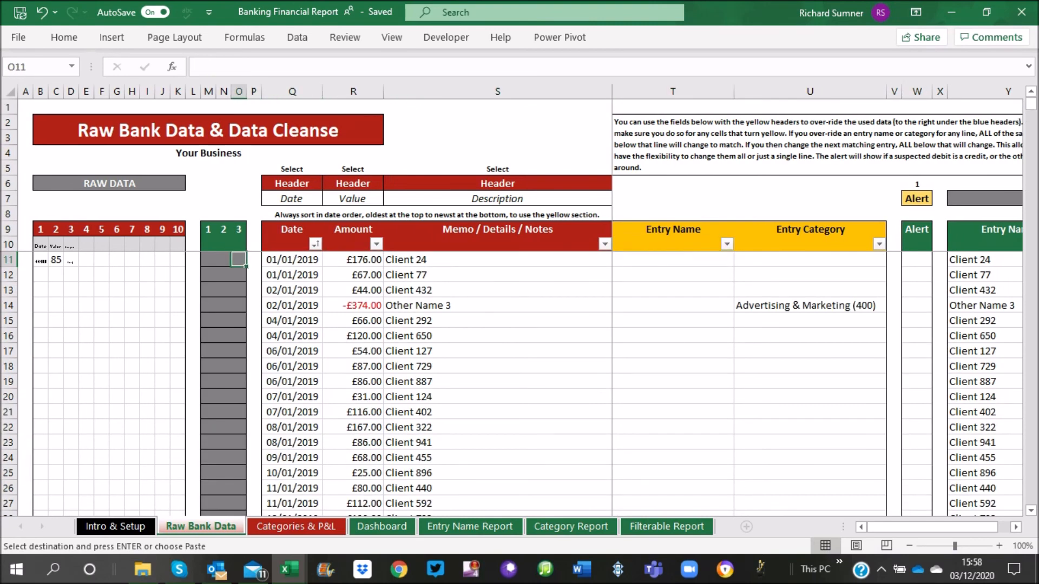
pyautogui.press('Left')
pyautogui.press('Left')
pyautogui.press('Left')
pyautogui.press('Left')
pyautogui.press('Left')
pyautogui.press('Left')
pyautogui.press('Left')
pyautogui.press('Left')
pyautogui.press('Left')
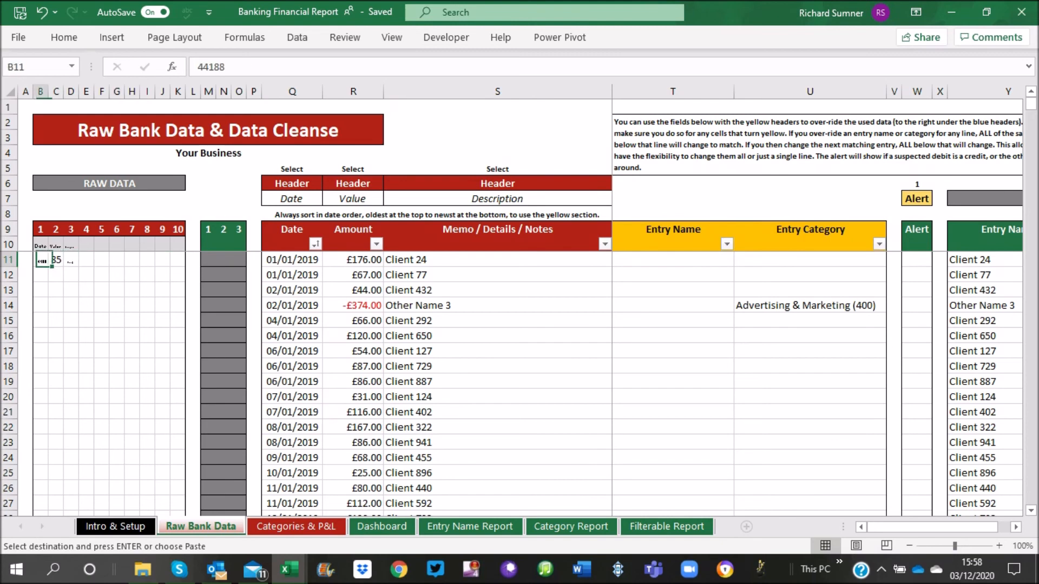
pyautogui.rightClick(656, 396)
pyautogui.press('Escape')
# Check the general warnings and alerts on the Dashboard sheet and return to Raw Bank Data
pyautogui.hotkey('ctrl', 'pagedown')
pyautogui.hotkey('ctrl', 'pagedown')
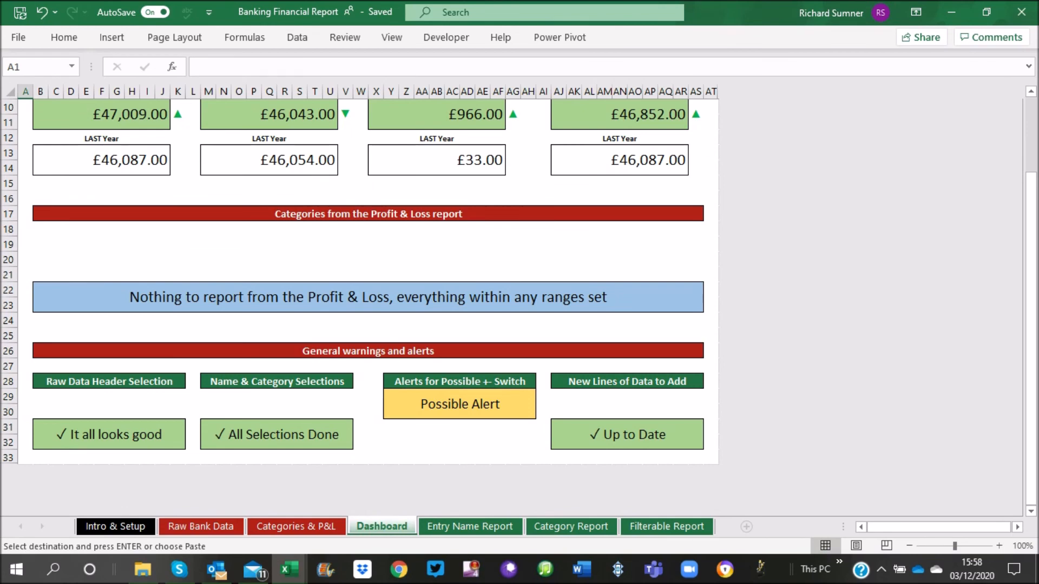
pyautogui.hotkey('ctrl', 'pageup')
pyautogui.hotkey('ctrl', 'pageup')
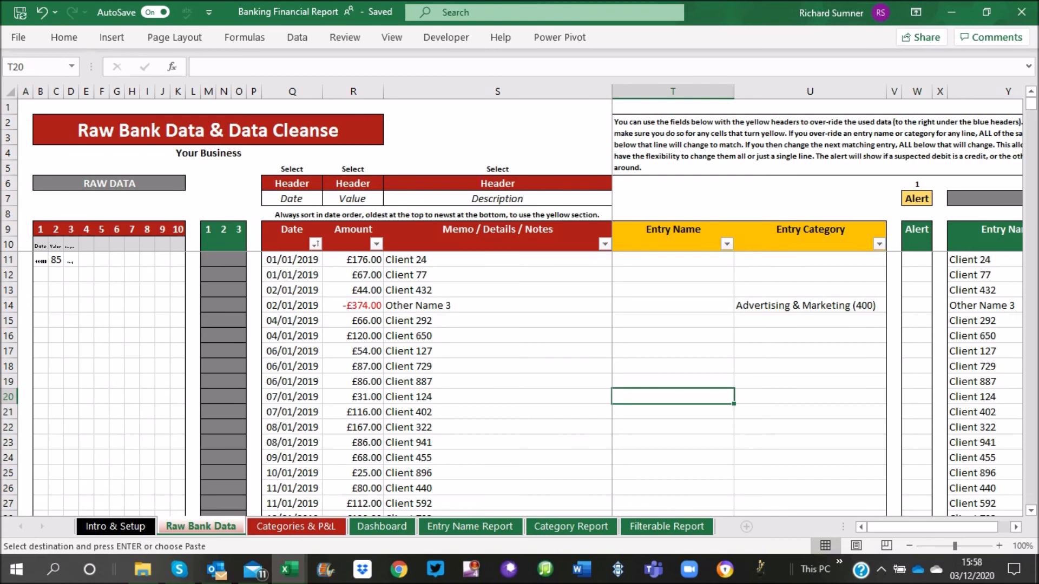
# Clear the contents of the pasted raw data and its headers in B10:D11
pyautogui.moveTo(41, 246); pyautogui.dragTo(71, 260)
pyautogui.rightClick(71, 260)
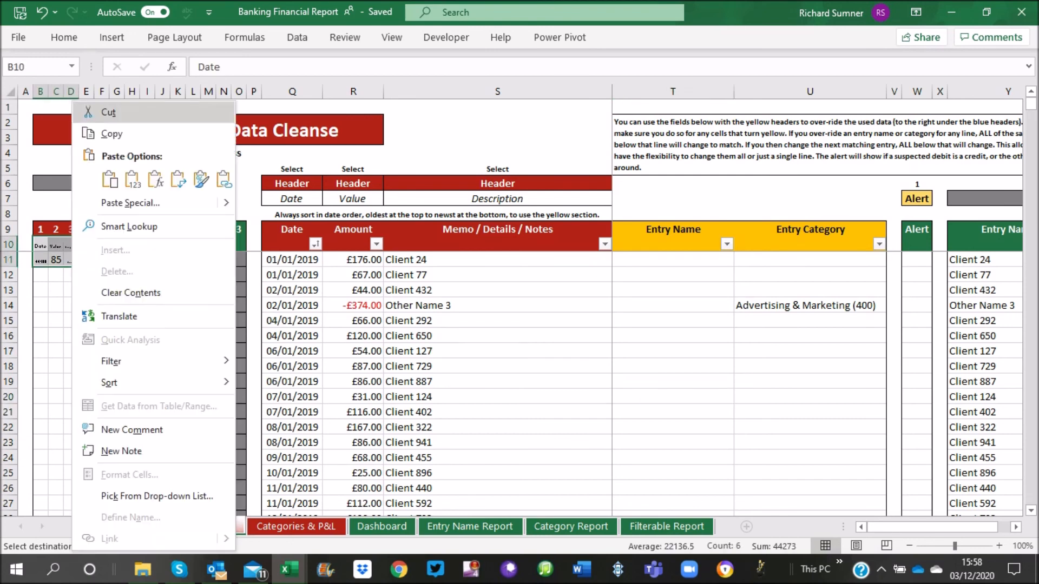
pyautogui.click(131, 293)
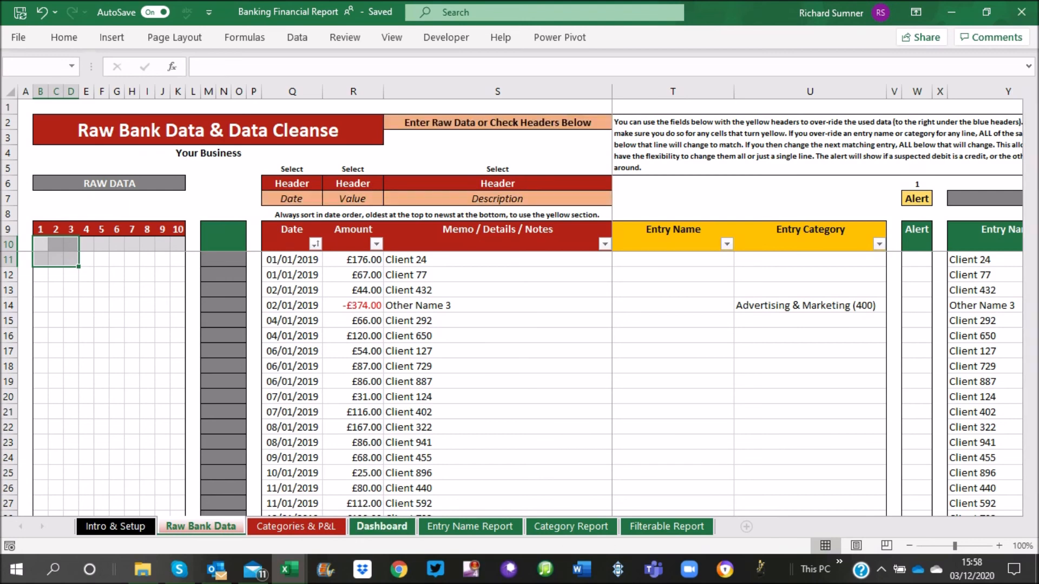
# Check the Raw Data Header Selection alert on the Dashboard and return to cell A1 of Raw Bank Data
pyautogui.click(382, 526)
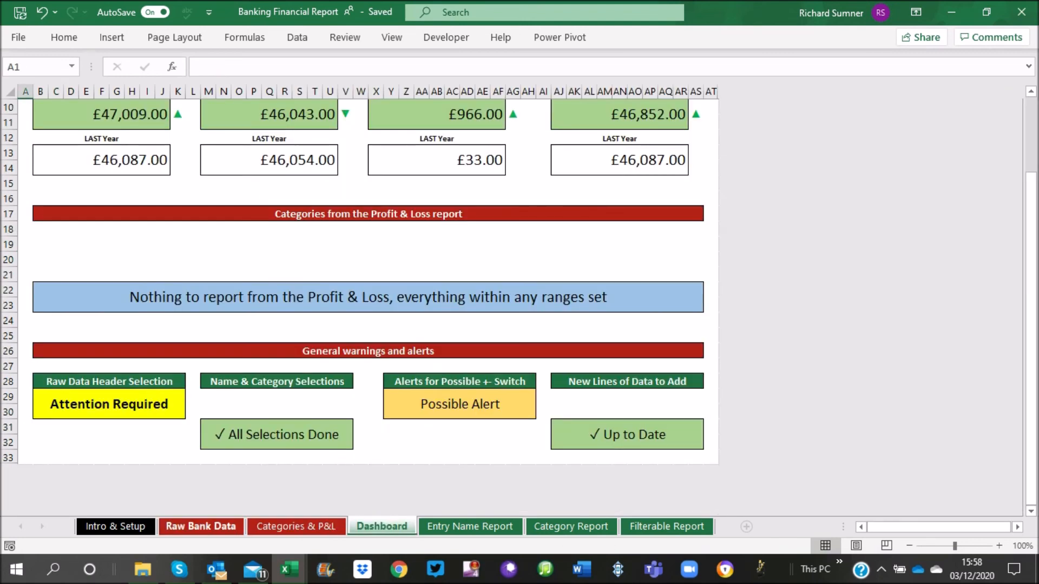
pyautogui.click(200, 526)
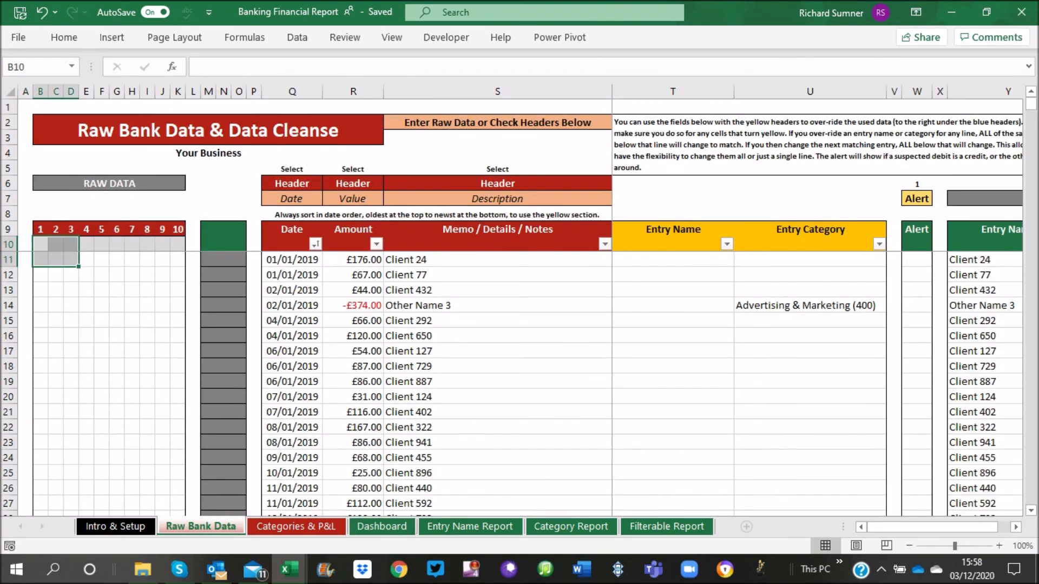
pyautogui.click(26, 107)
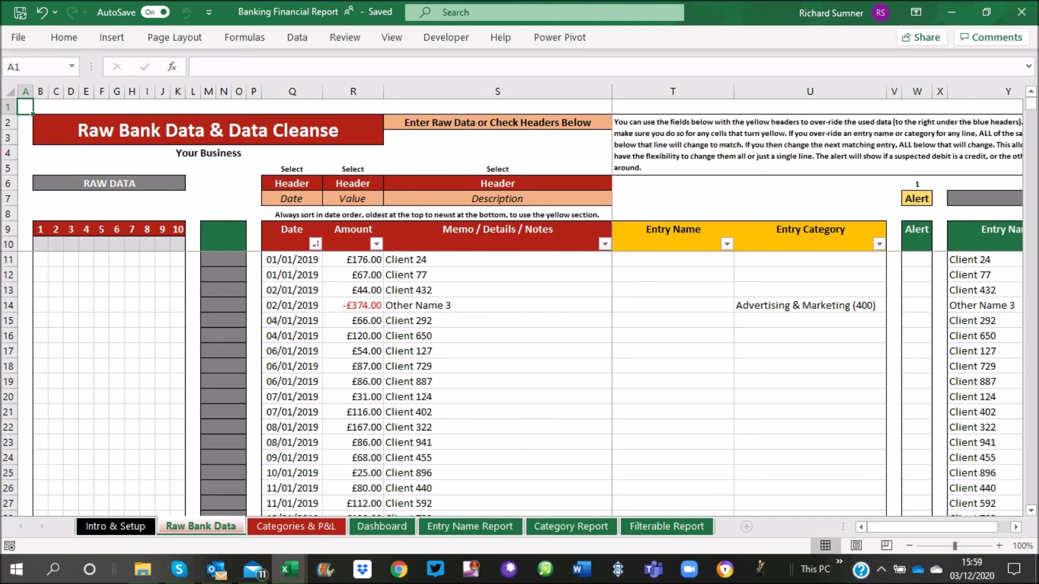
pyautogui.moveTo(292, 259); pyautogui.dragTo(460, 260)
pyautogui.moveTo(595, 259); pyautogui.dragTo(885, 493)
pyautogui.rightClick(523, 319)
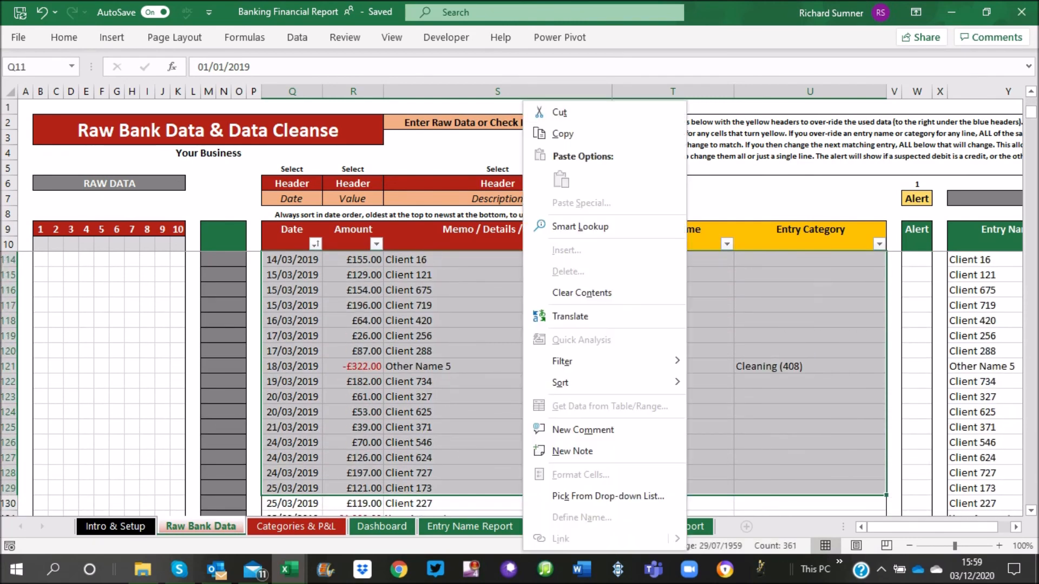
pyautogui.press('Escape')
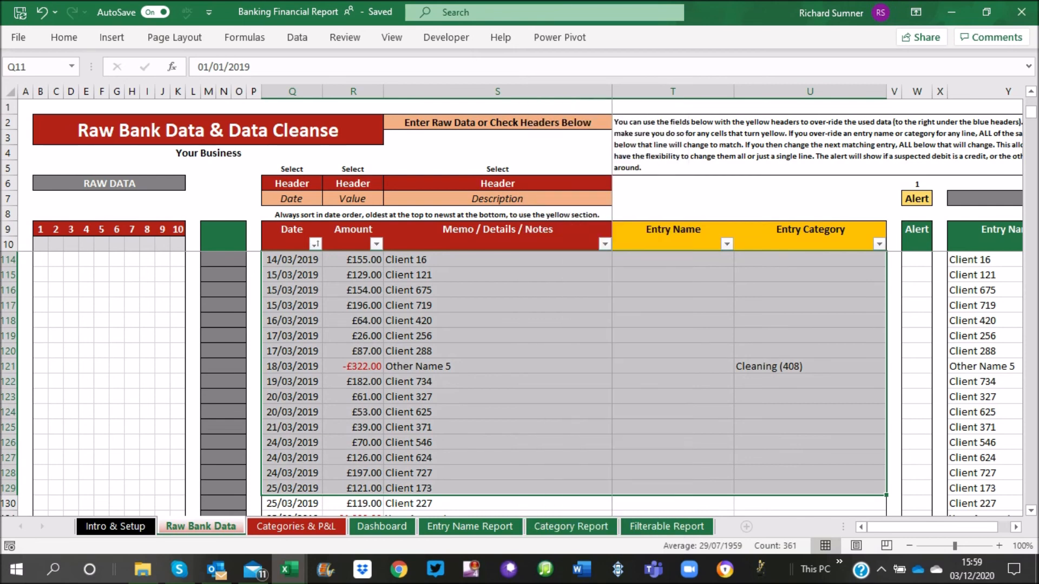
pyautogui.click(317, 245)
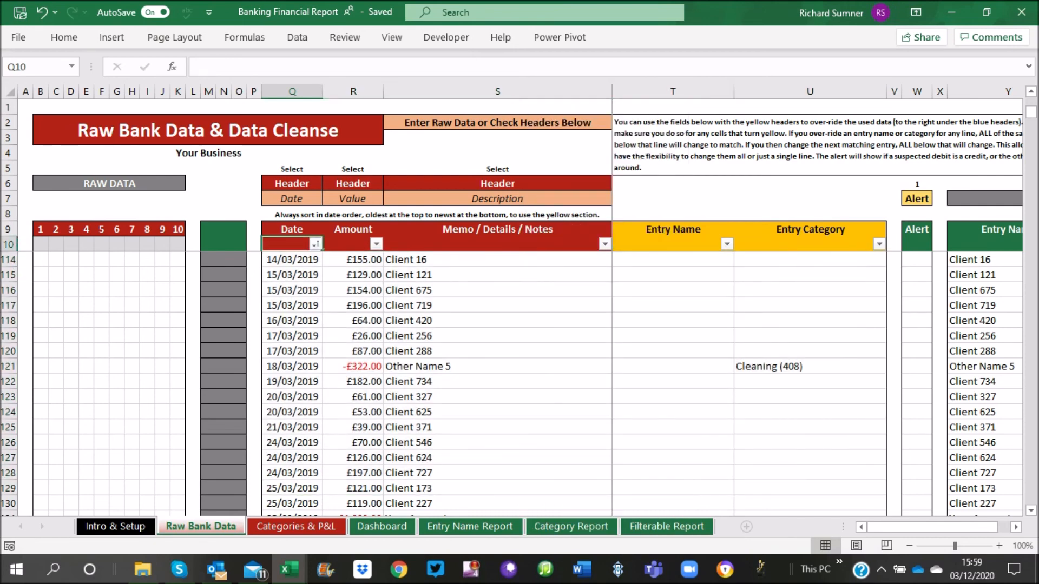
pyautogui.press('Down')
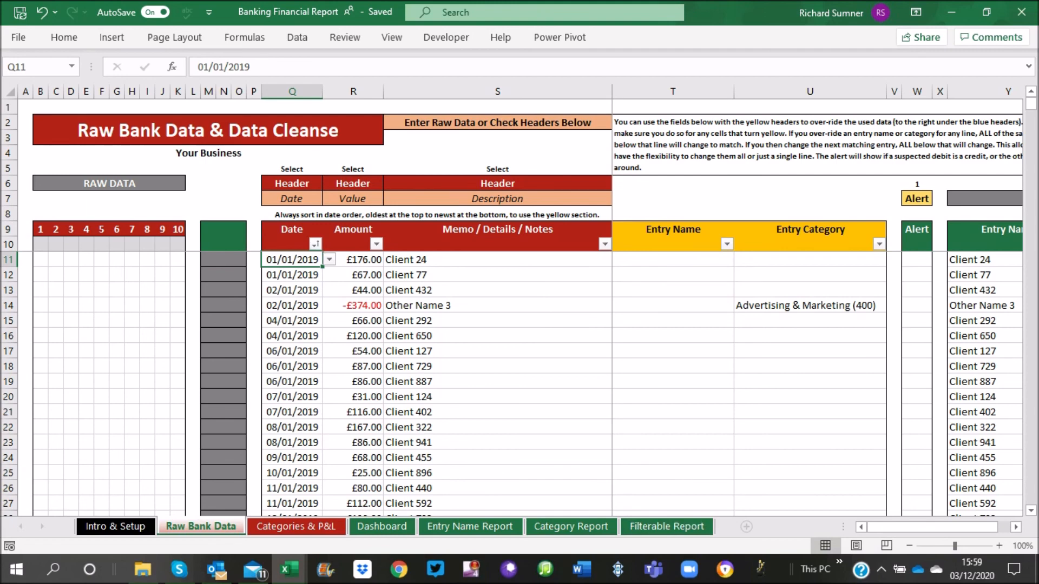
# Examine the Clean Data columns for entry name, entry category and month in row 11
pyautogui.click(984, 260)
pyautogui.press('Right')
pyautogui.press('Right')
pyautogui.press('Left')
pyautogui.press('Left')
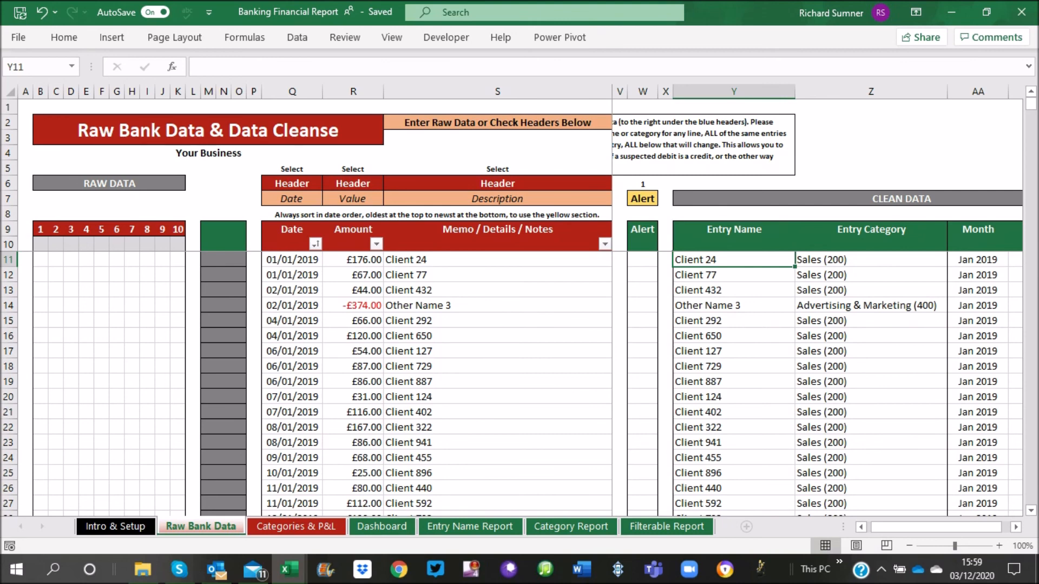
# Copy all clean entry names and categories in Y11:Z1038
pyautogui.moveTo(1031, 104); pyautogui.dragTo(1030, 187)
pyautogui.click(297, 320)
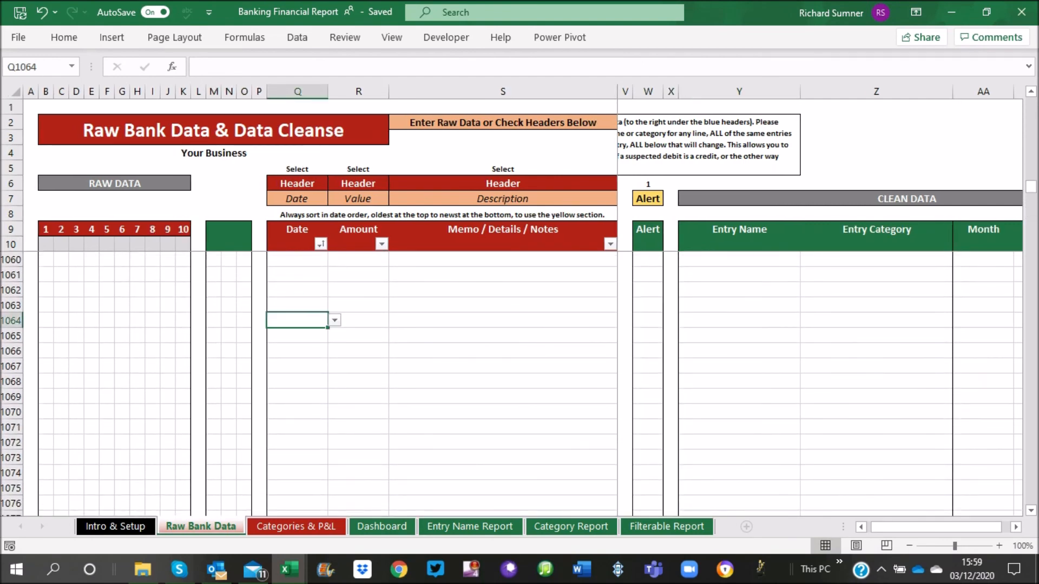
pyautogui.hotkey('ctrl', 'Up')
pyautogui.press('Up')
pyautogui.press('Up')
pyautogui.press('Up')
pyautogui.press('Down')
pyautogui.press('Down')
pyautogui.press('Down')
pyautogui.press('Right')
pyautogui.press('Right')
pyautogui.press('Right')
pyautogui.press('Right')
pyautogui.press('Right')
pyautogui.press('Right')
pyautogui.press('Right')
pyautogui.press('Right')
pyautogui.press('Right')
pyautogui.press('Right')
pyautogui.press('Left')
pyautogui.press('Left')
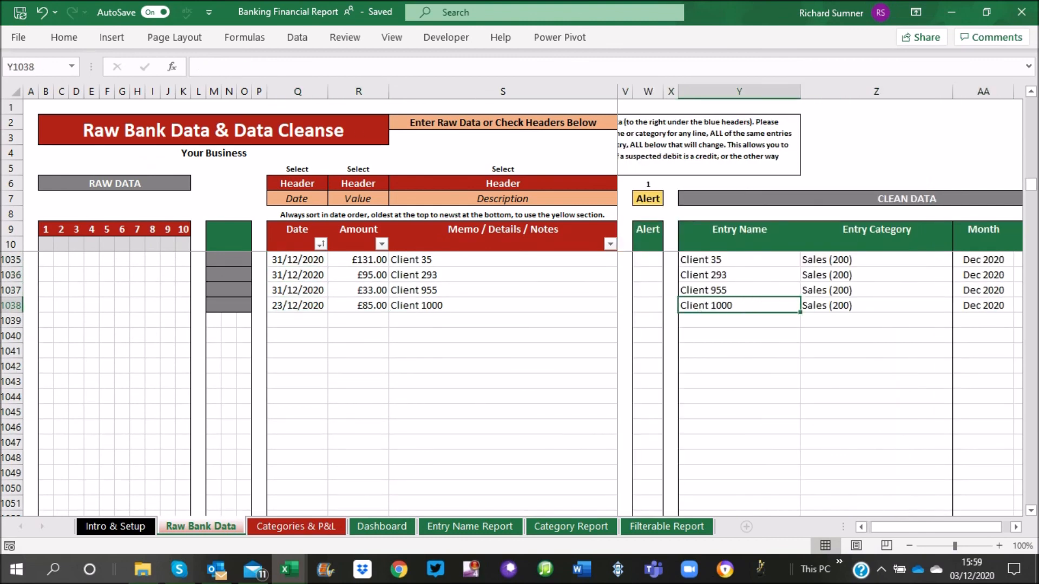
pyautogui.hotkey('shift', 'Right')
pyautogui.hotkey('ctrl', 'shift', 'Up')
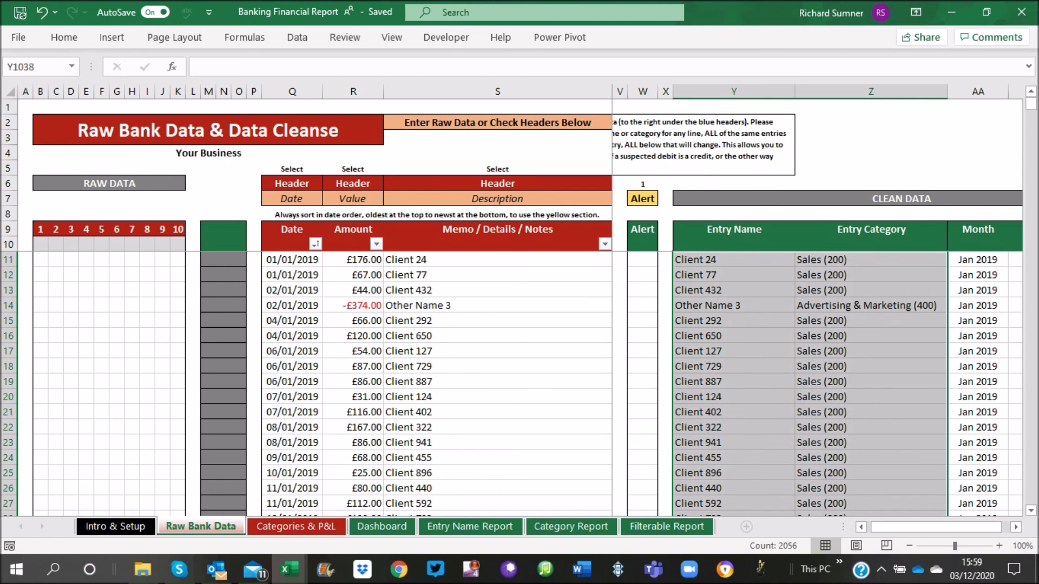
pyautogui.rightClick(780, 250)
pyautogui.click(806, 157)
# Paste the copied entry names and categories as values into the yellow override columns starting at T11
pyautogui.click(541, 244)
pyautogui.press('Down')
pyautogui.press('Right')
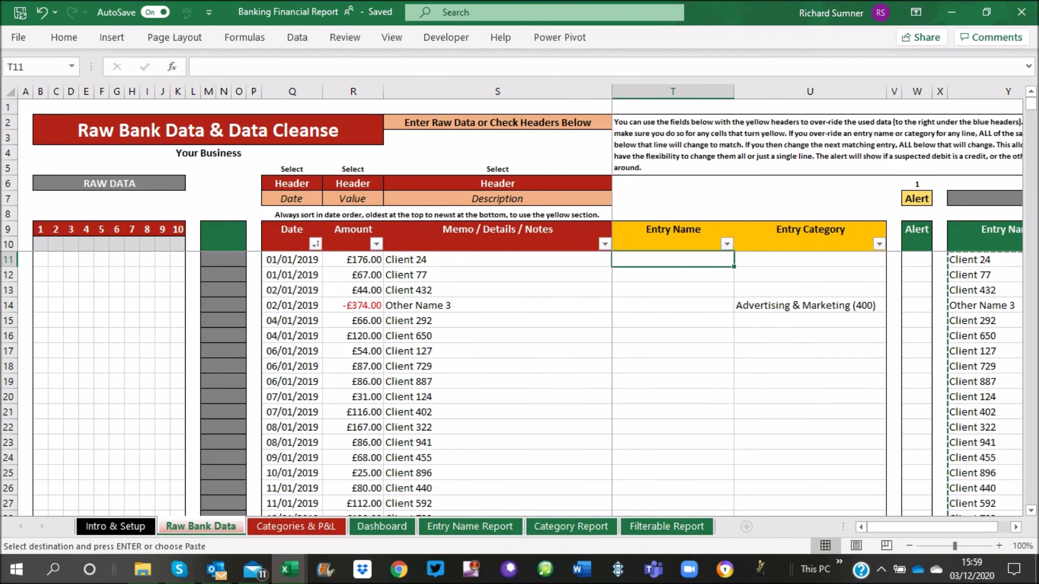
pyautogui.rightClick(694, 259)
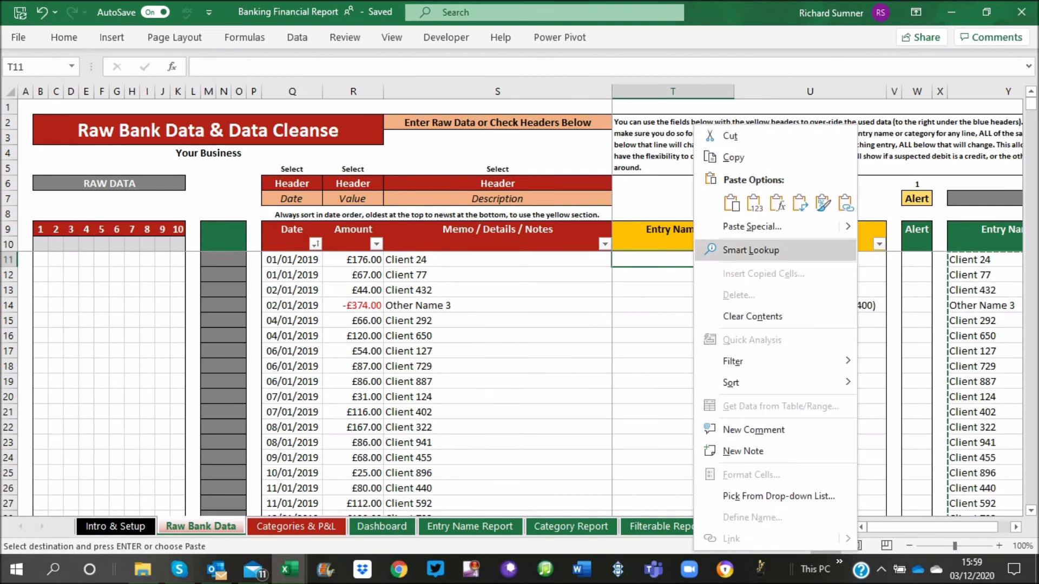
pyautogui.click(754, 202)
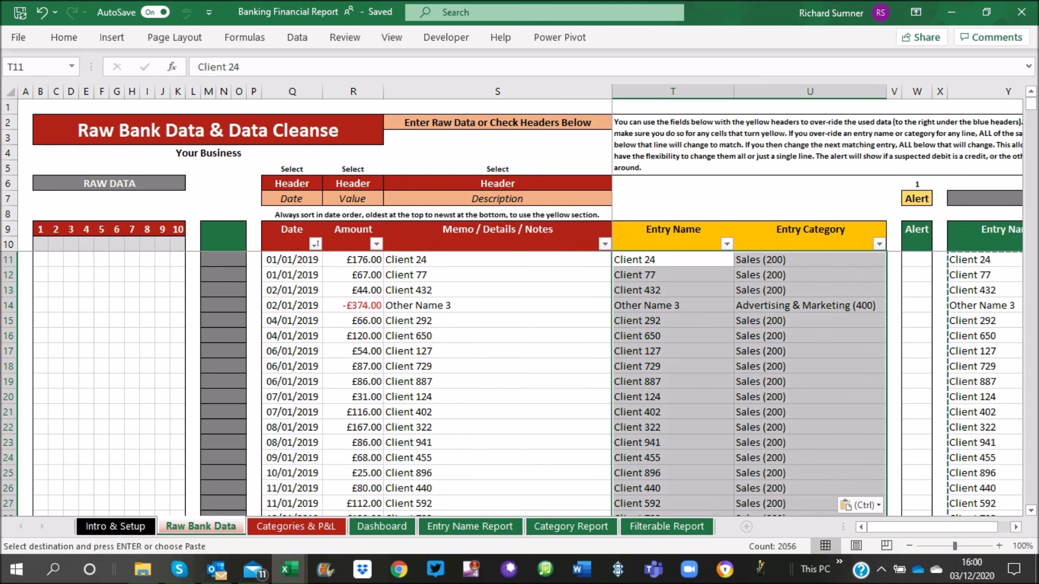
# Select all 2019 entries from date through entry category, Q11:U525
pyautogui.scroll(-20, 519, 384)
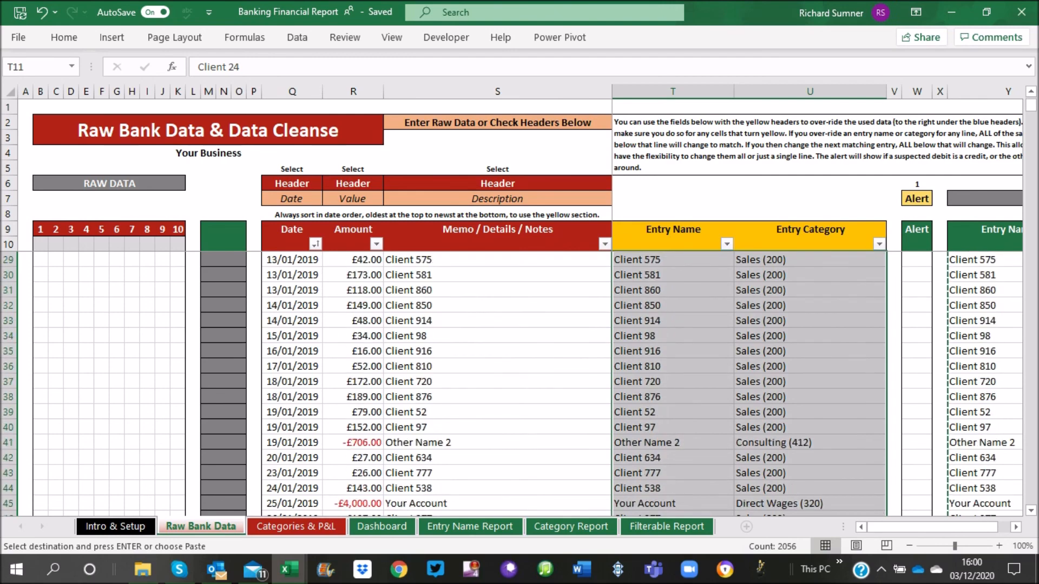
pyautogui.scroll(-20, 519, 384)
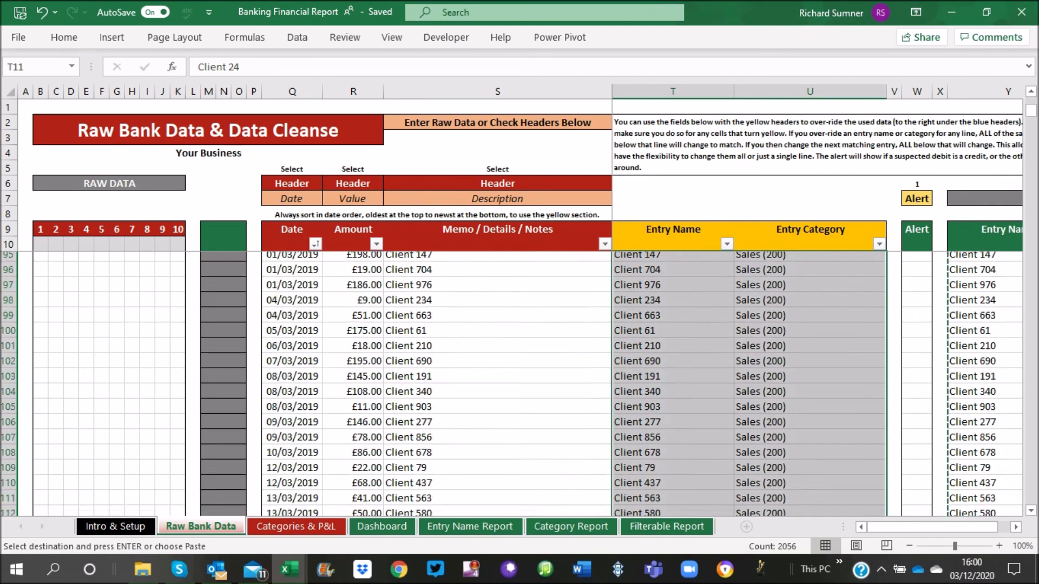
pyautogui.scroll(-20, 519, 384)
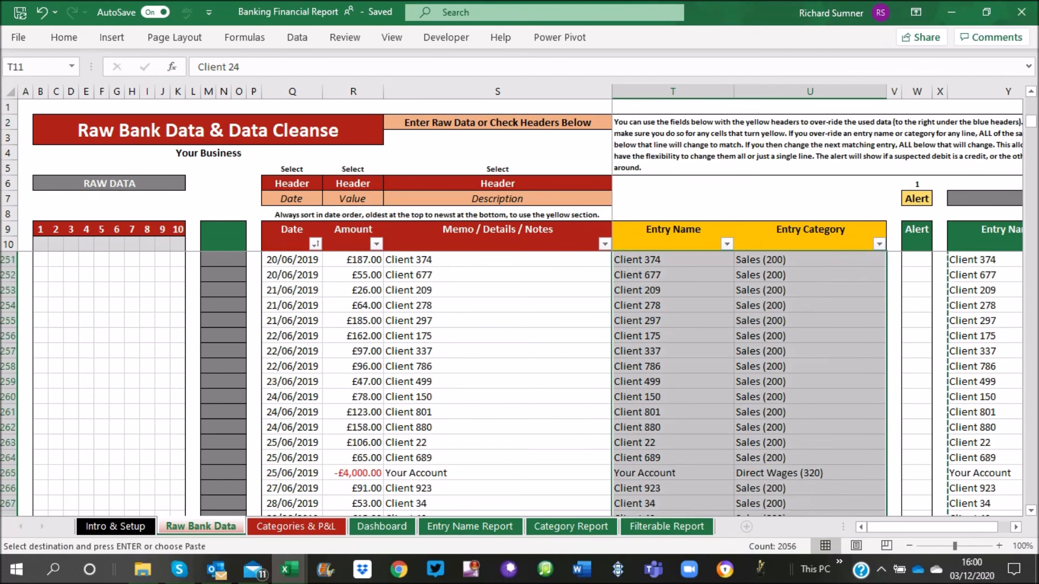
pyautogui.scroll(-20, 519, 384)
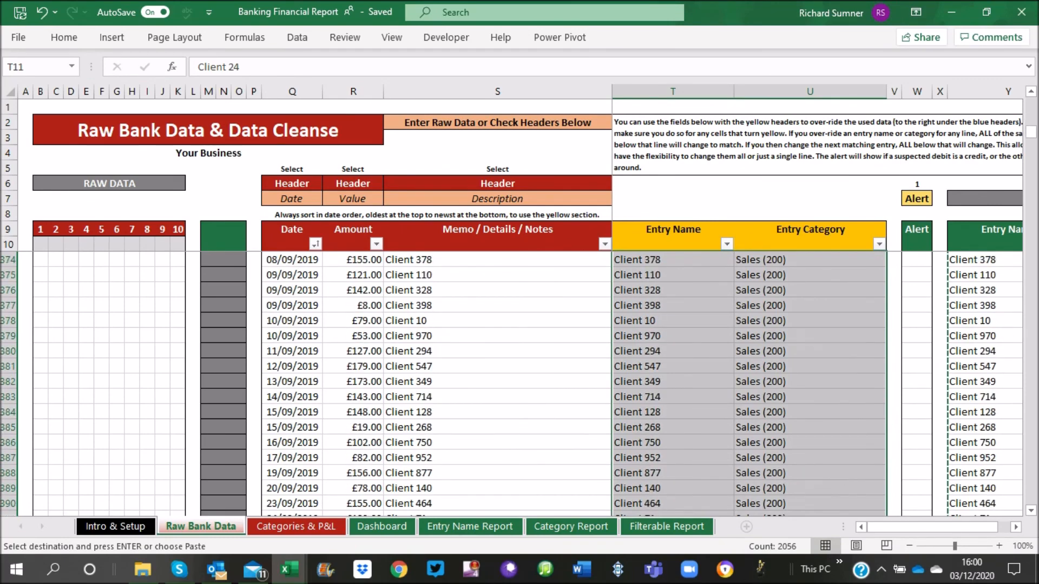
pyautogui.scroll(10, 520, 384)
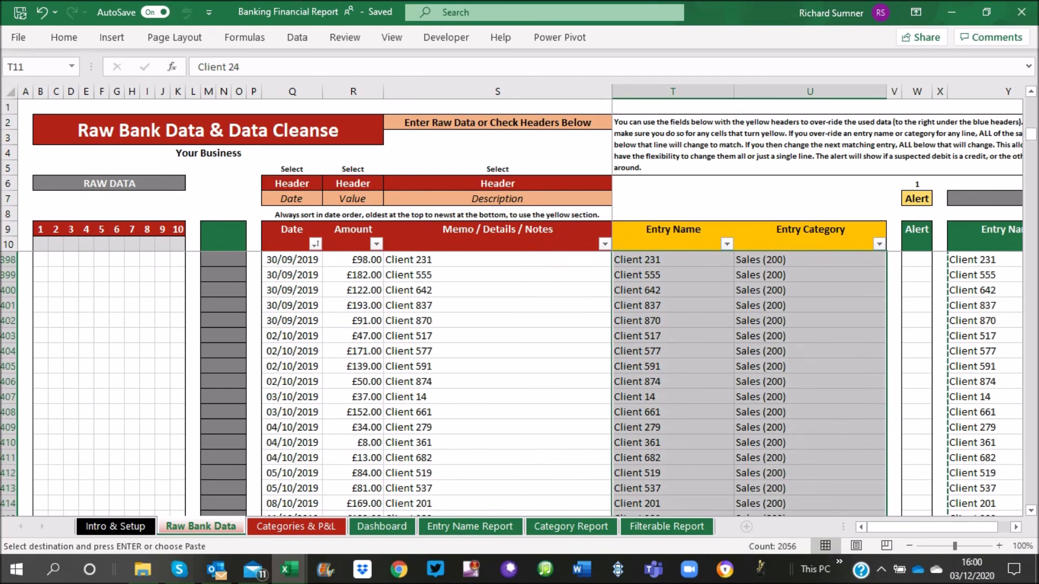
pyautogui.scroll(-12, 520, 384)
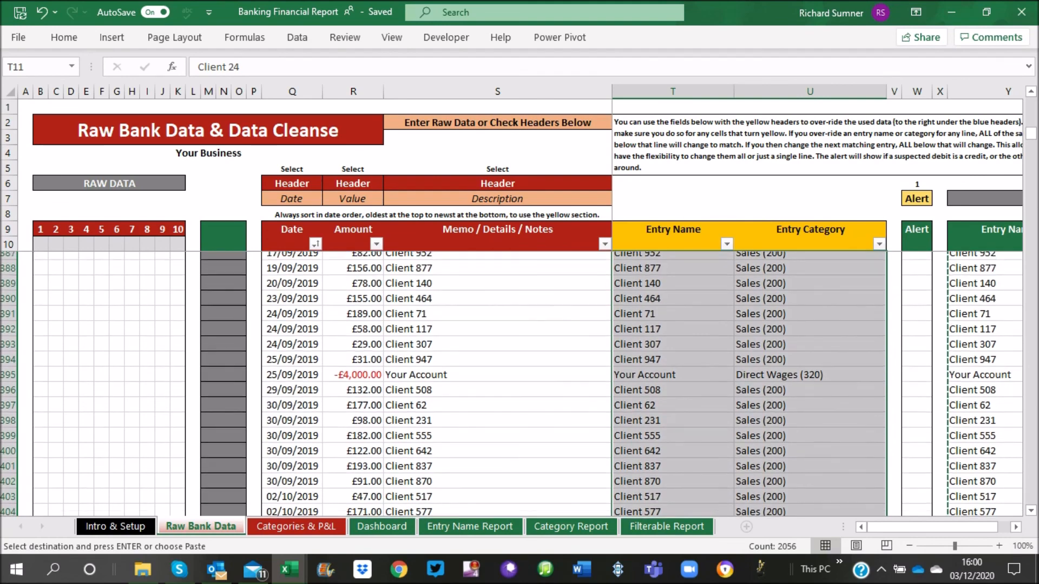
pyautogui.scroll(-18, 519, 384)
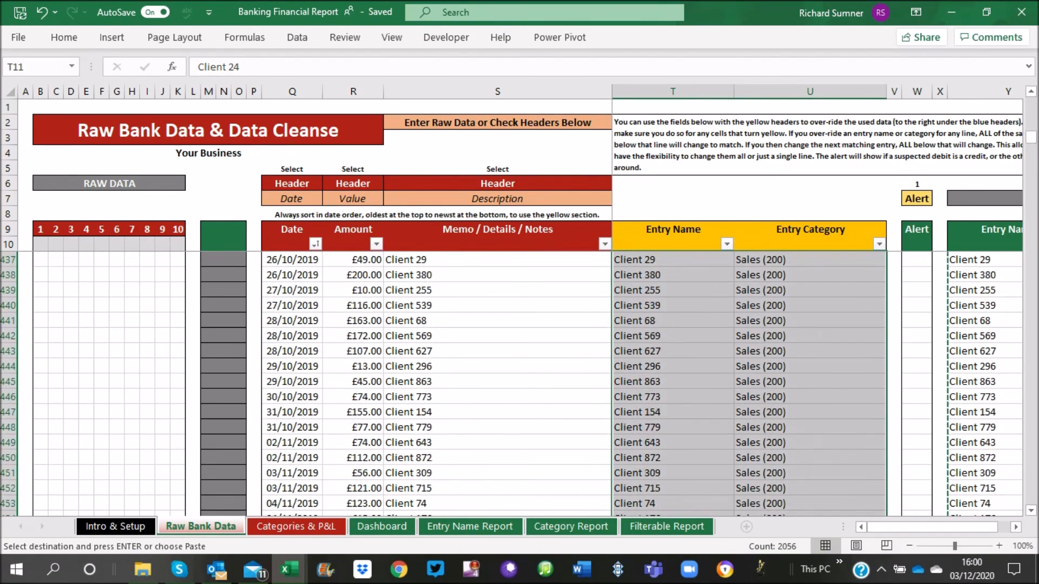
pyautogui.scroll(-17, 519, 384)
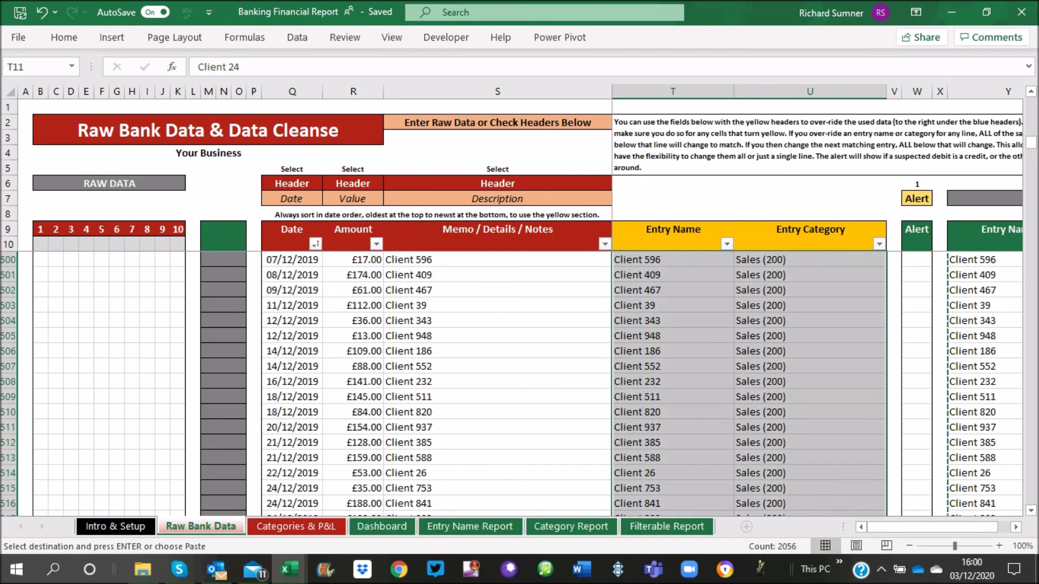
pyautogui.scroll(4, 520, 384)
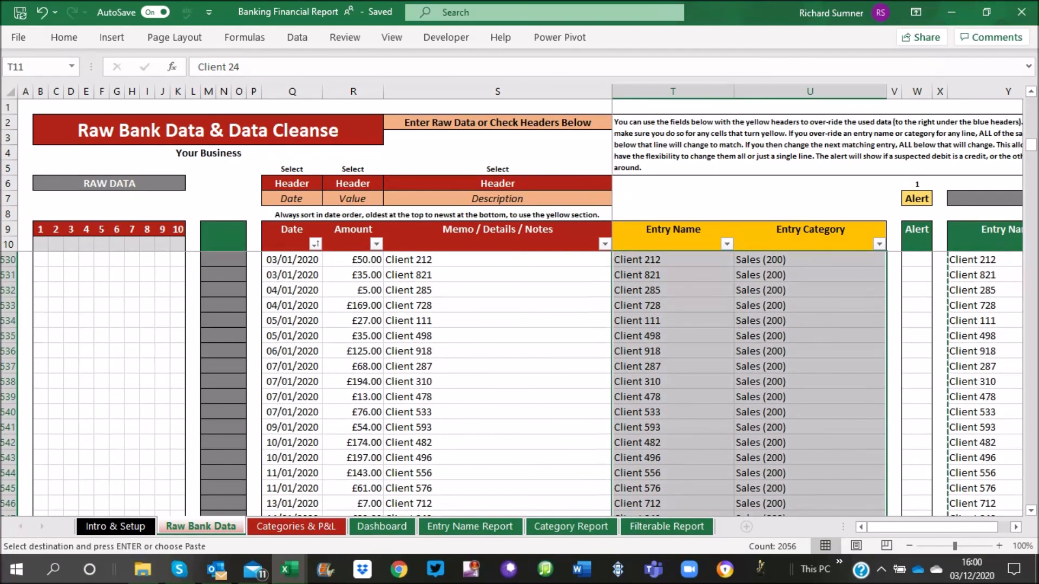
pyautogui.scroll(-1, 520, 384)
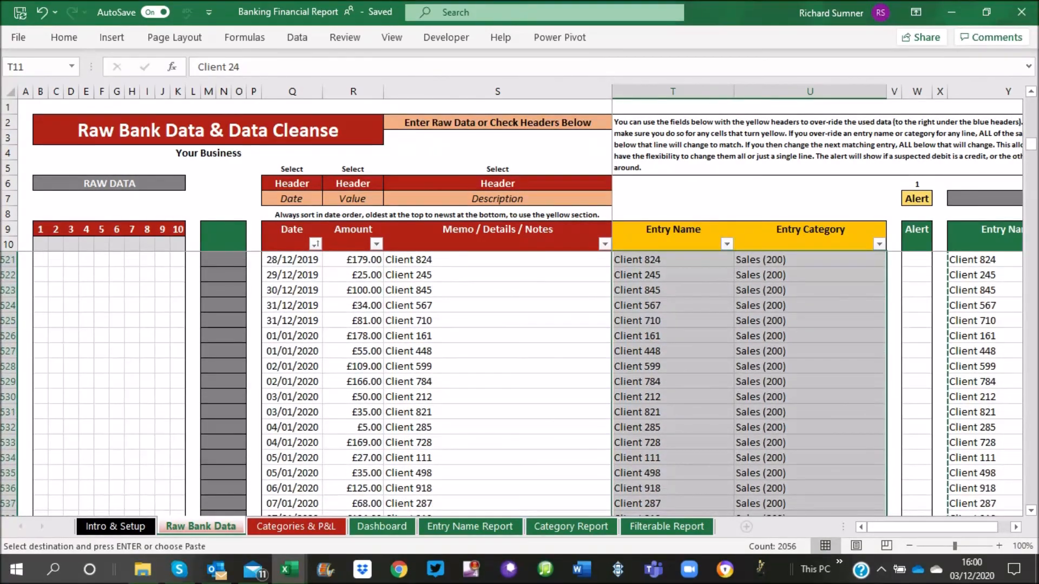
pyautogui.click(292, 320)
pyautogui.moveTo(292, 320); pyautogui.dragTo(888, 241)
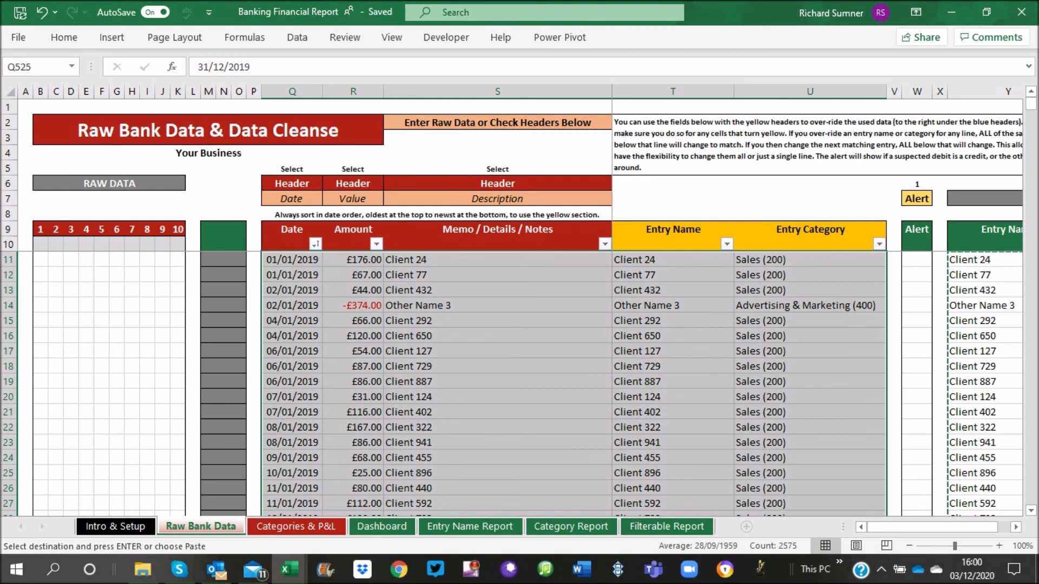
# Deselect the 2019 entries, return to cell A1 and end the pending copy
pyautogui.click(668, 244)
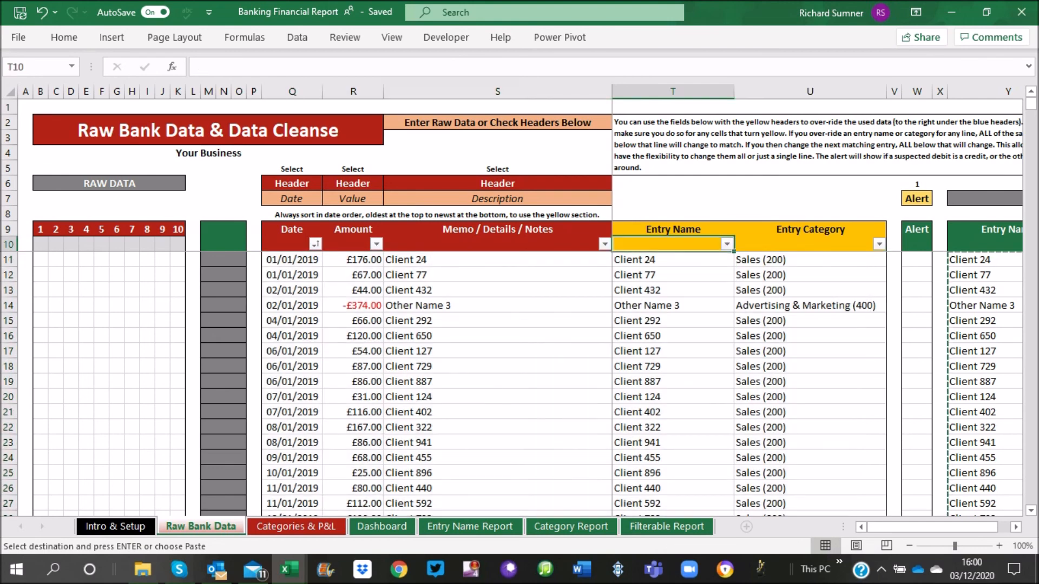
pyautogui.press('Left')
pyautogui.press('Left')
pyautogui.press('Left')
pyautogui.press('Left')
pyautogui.press('Left')
pyautogui.press('Left')
pyautogui.press('Left')
pyautogui.press('Left')
pyautogui.press('Left')
pyautogui.press('Left')
pyautogui.press('Left')
pyautogui.press('Left')
pyautogui.press('Left')
pyautogui.press('Left')
pyautogui.press('Left')
pyautogui.press('Left')
pyautogui.press('Left')
pyautogui.press('Left')
pyautogui.press('Left')
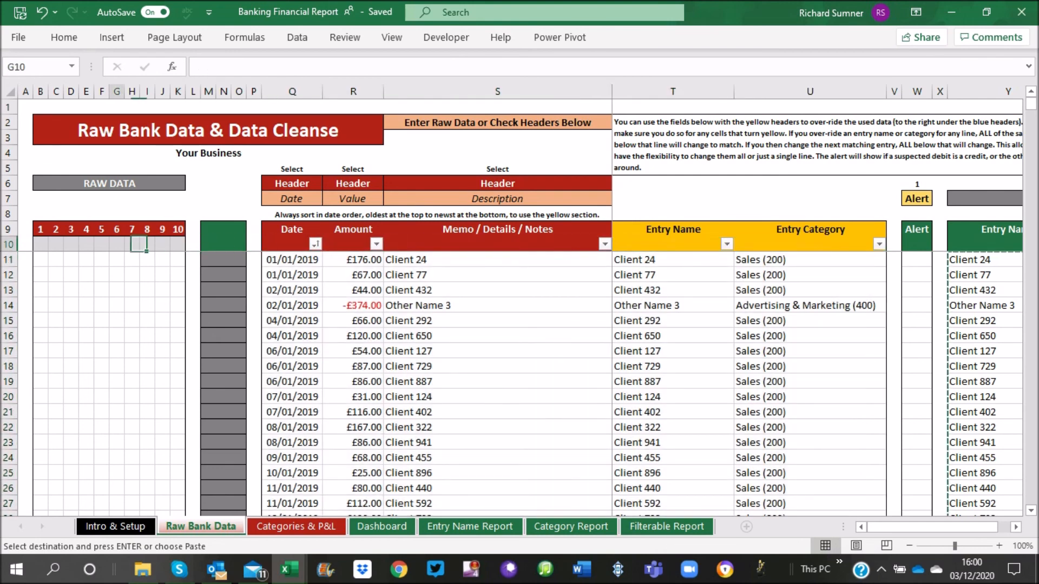
pyautogui.press('Up')
pyautogui.press('Up')
pyautogui.press('Up')
pyautogui.press('Up')
pyautogui.press('Up')
pyautogui.press('Up')
pyautogui.press('Up')
pyautogui.press('Up')
pyautogui.press('Up')
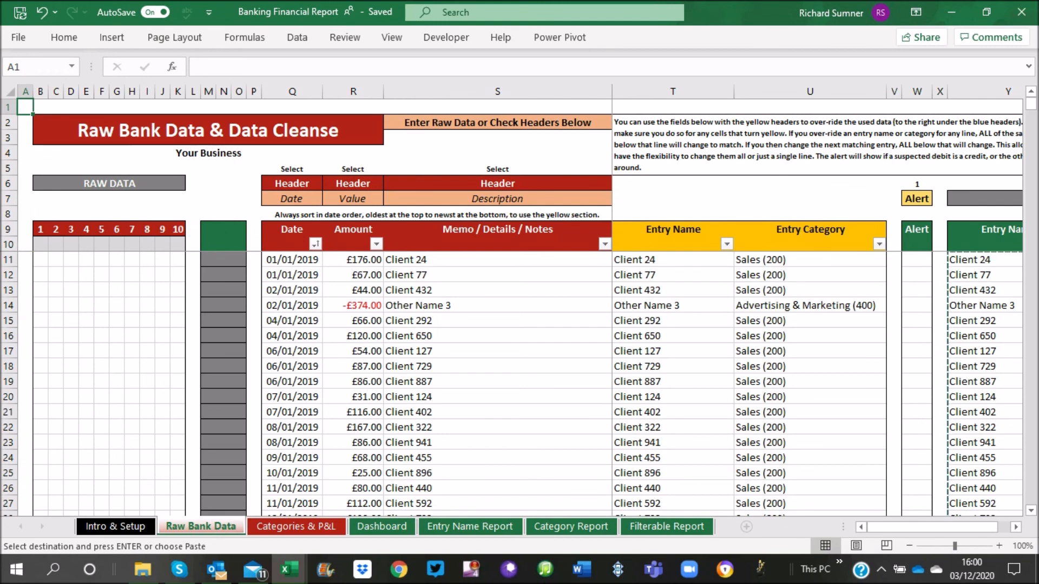
pyautogui.press('Escape')
# Look through the Categories & P&L and Entry Name Report sheets and view the Dashboard's general figures and balances
pyautogui.hotkey('ctrl', 'pagedown')
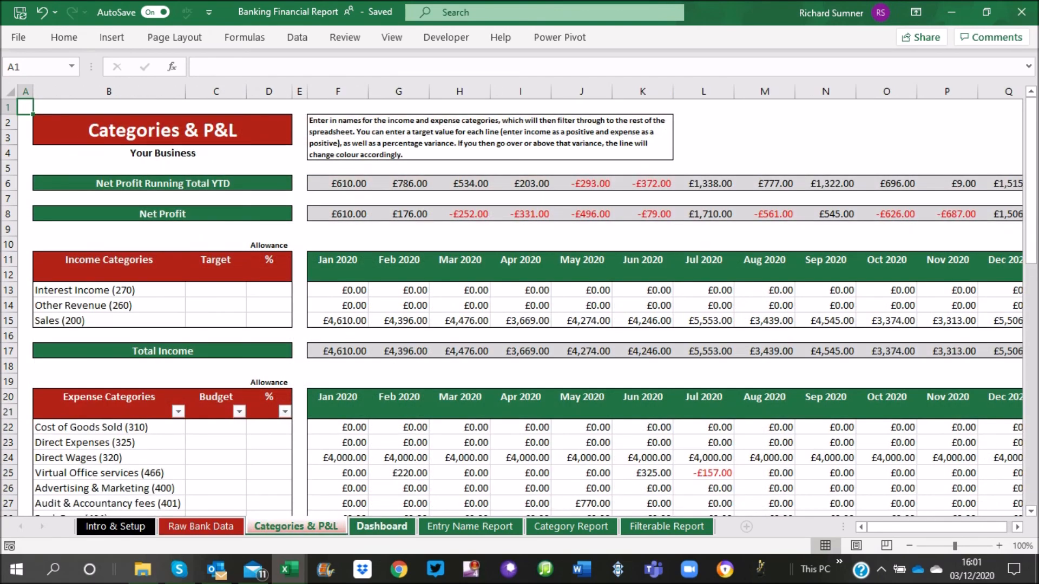
pyautogui.click(381, 527)
pyautogui.click(469, 527)
pyautogui.click(382, 526)
pyautogui.scroll(3, 367, 309)
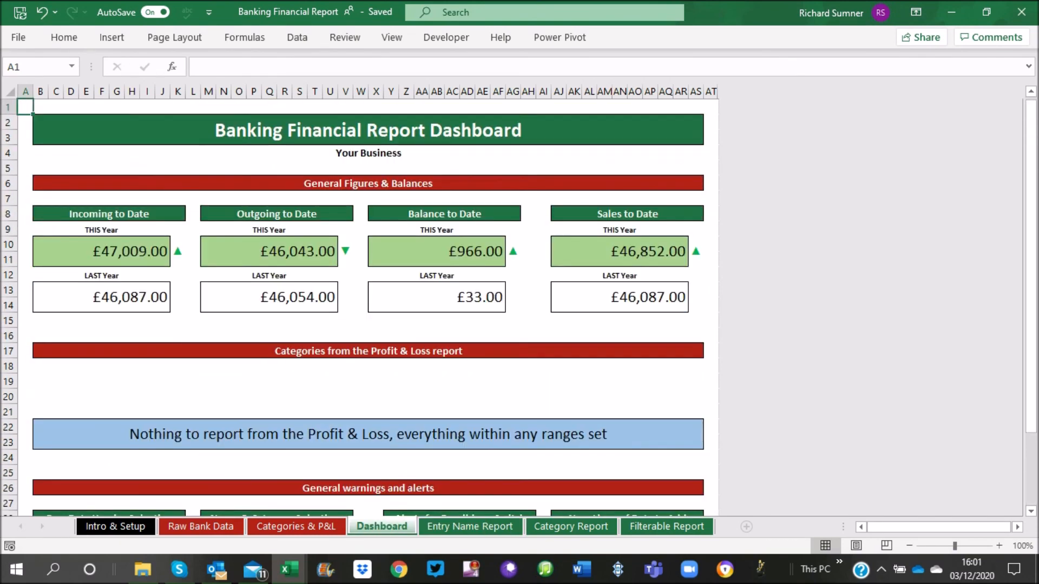
# Open the Intro & Setup sheet and go to cell A1
pyautogui.click(116, 527)
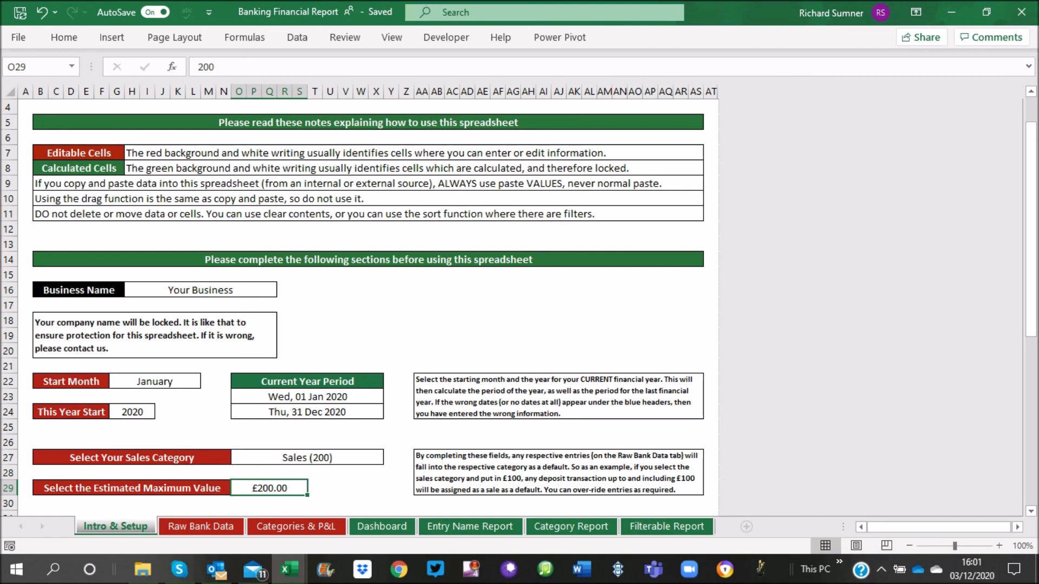
pyautogui.click(26, 229)
pyautogui.hotkey('ctrl', 'Home')
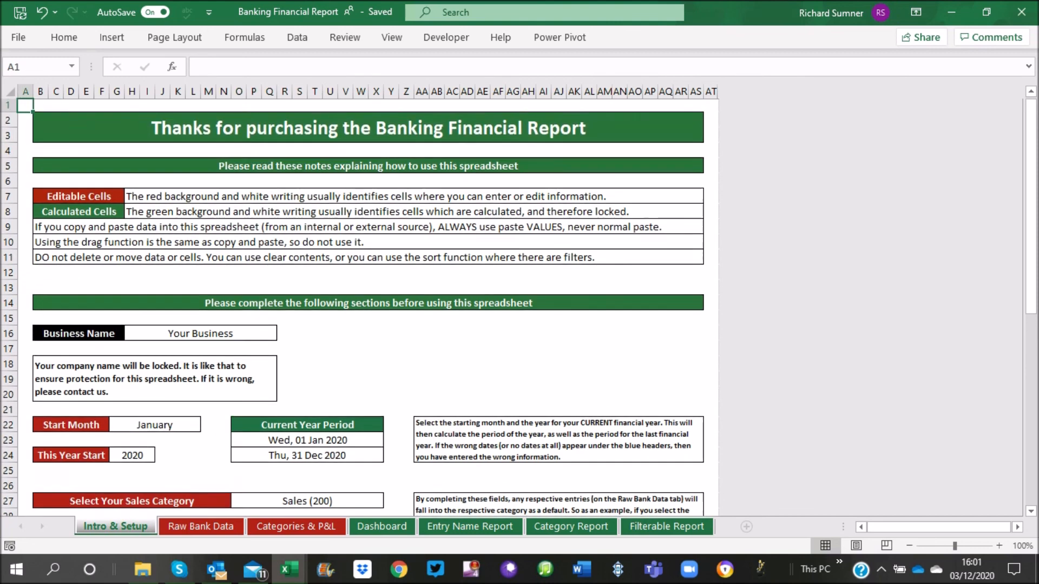